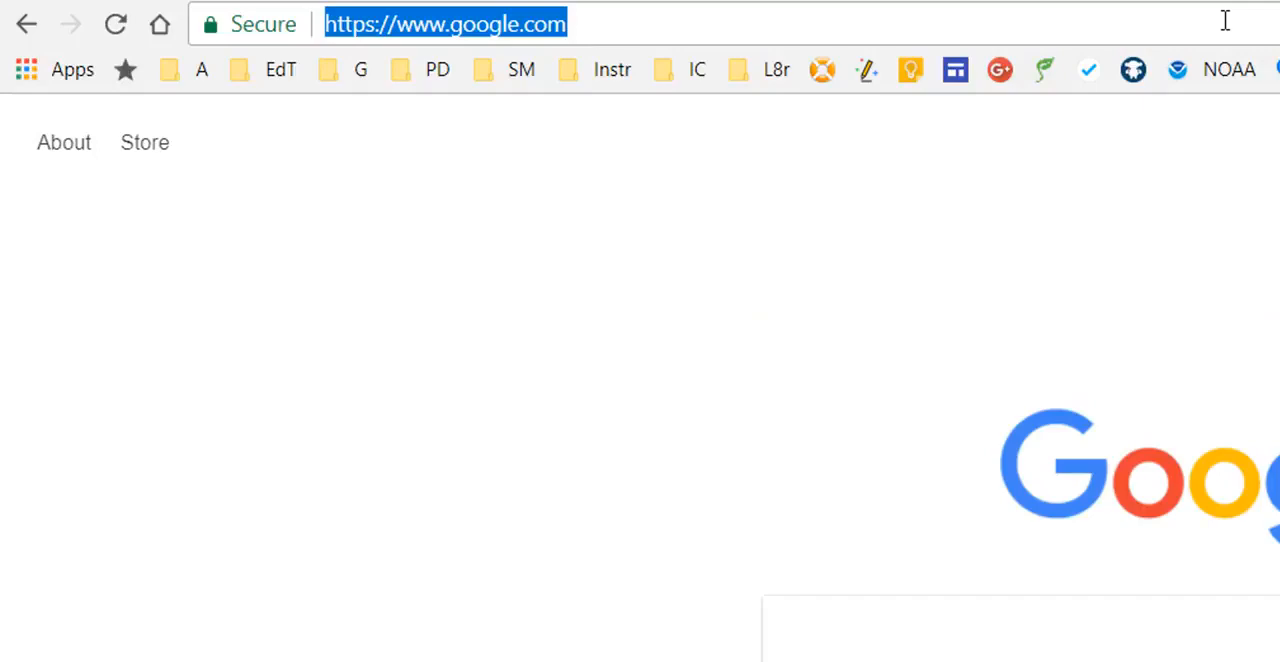
- Go to sites.google.com, switch to New Google Sites and create a new blank site
text(sites.go)
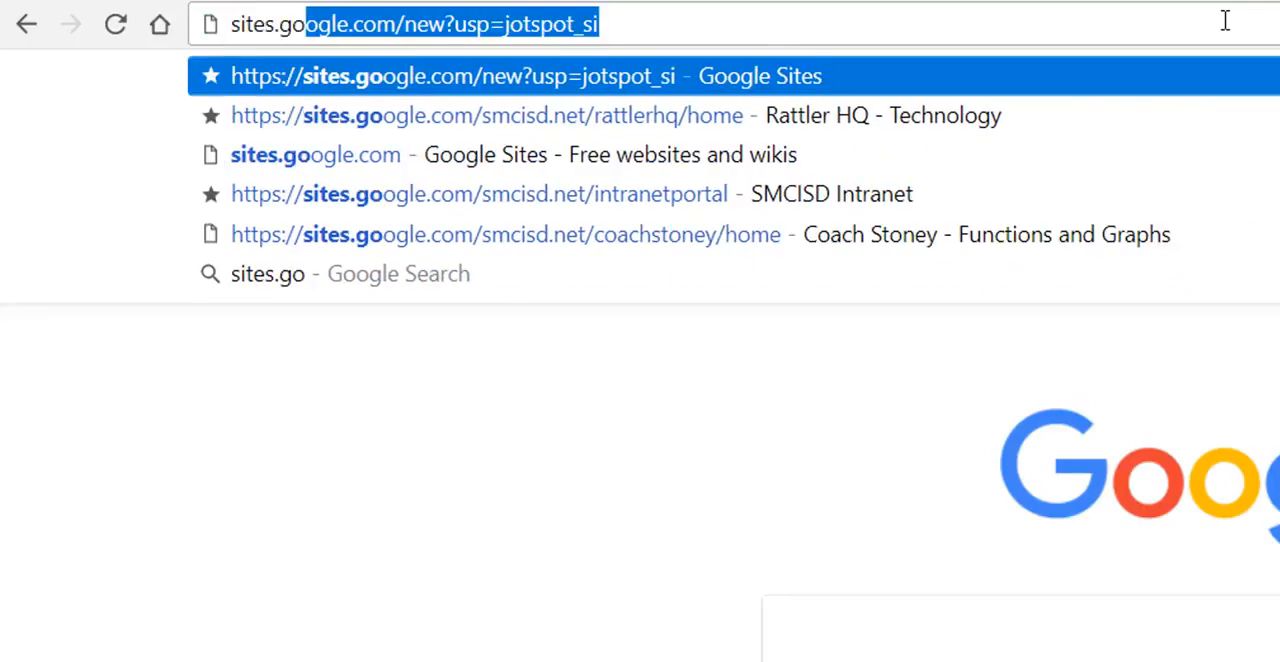
text(ogle.com)
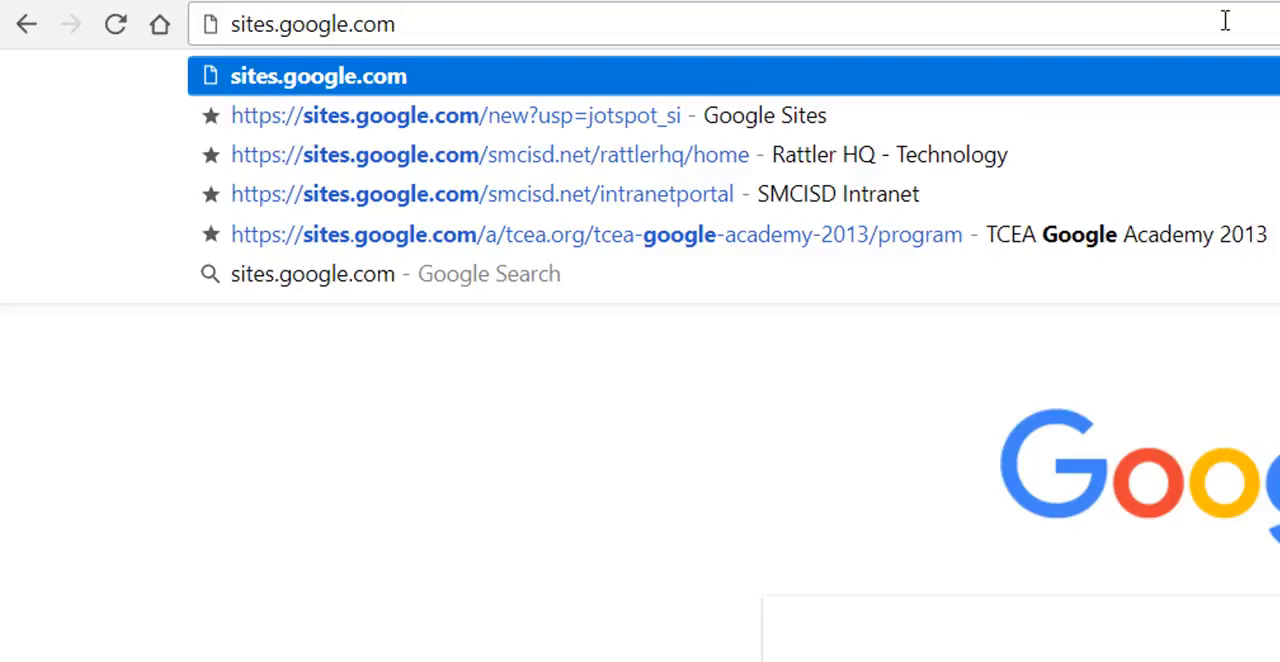
key(Return)
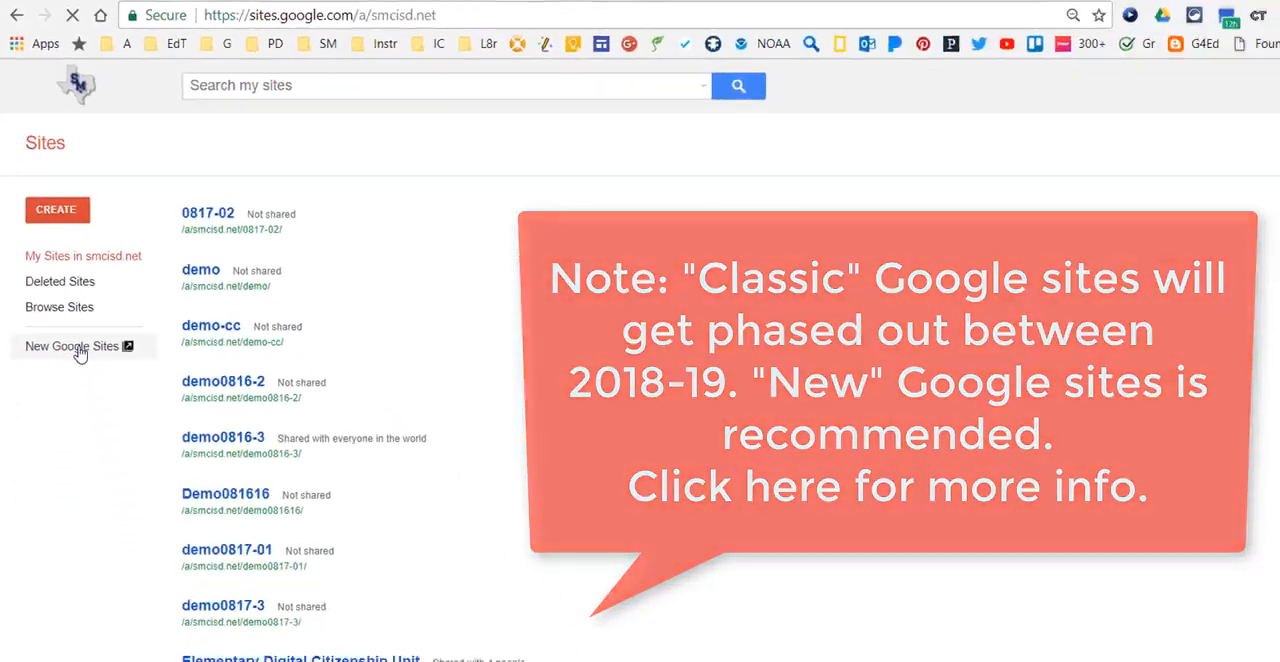
click(125, 548)
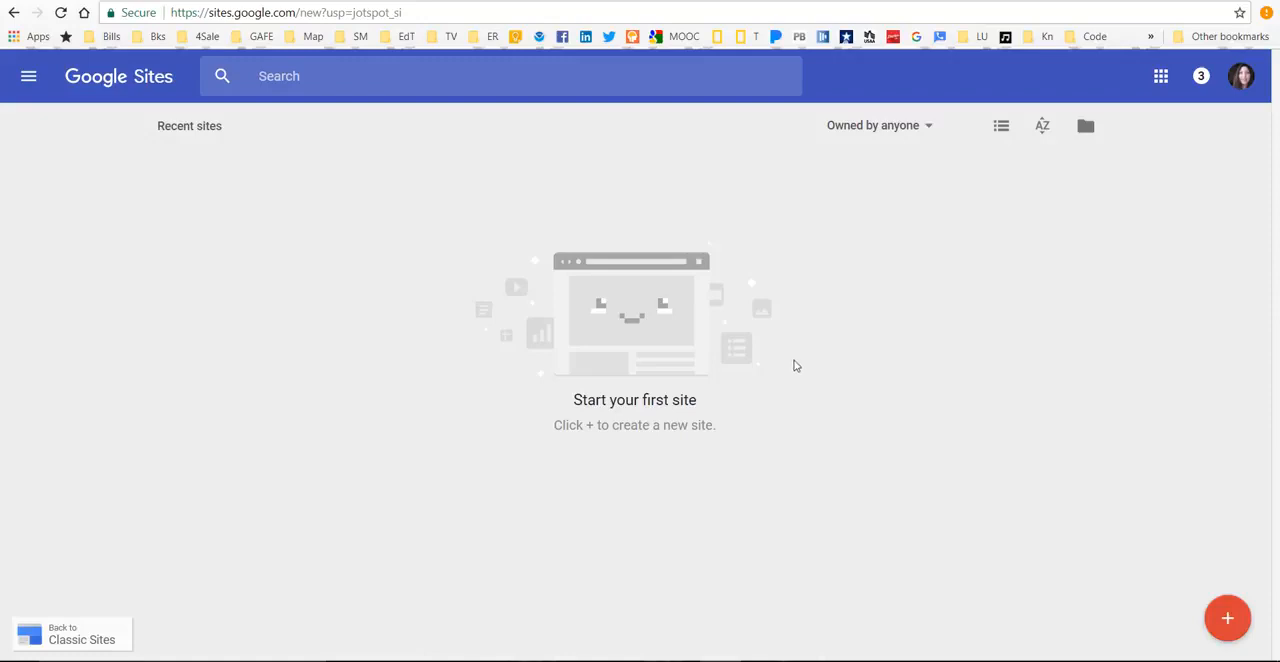
click(1230, 618)
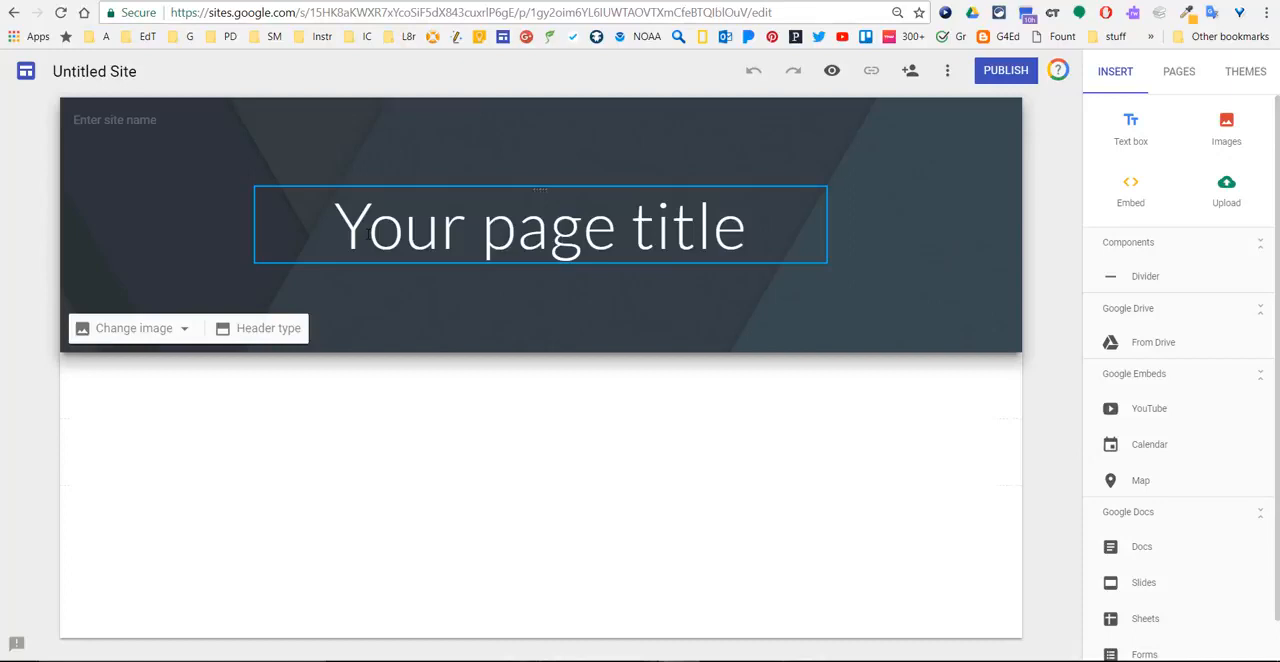
- Name the site "My Google Site" in the header's site name field
click(116, 122)
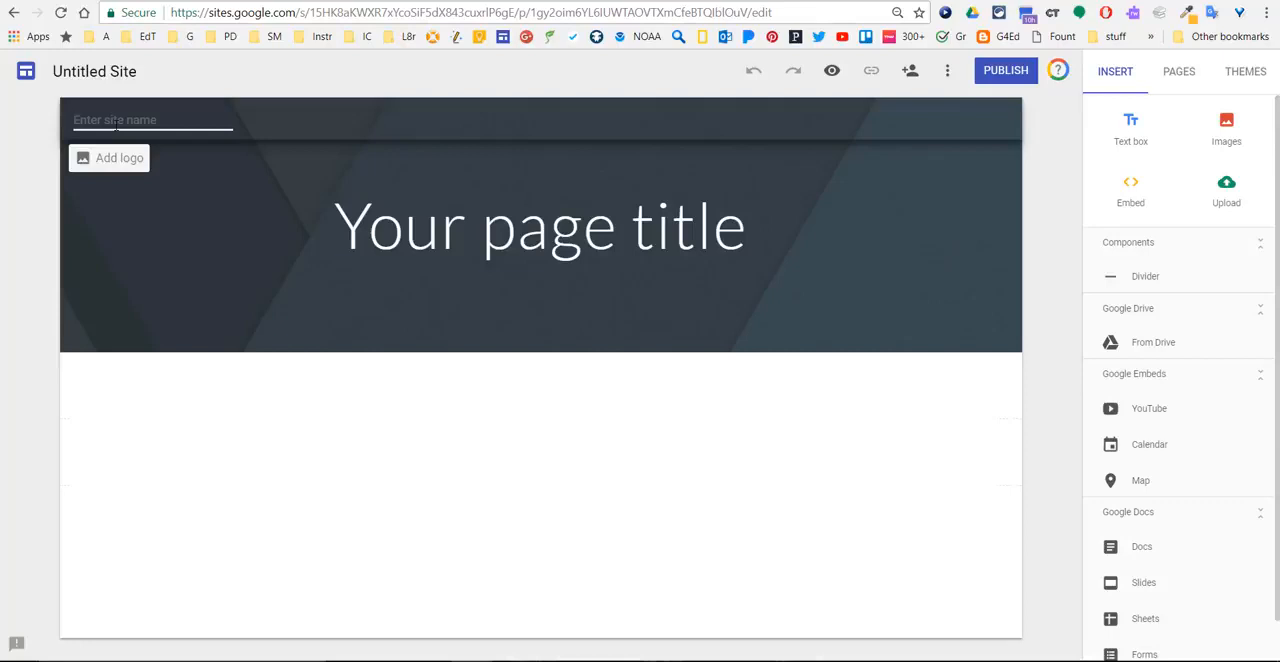
text(My Google Site)
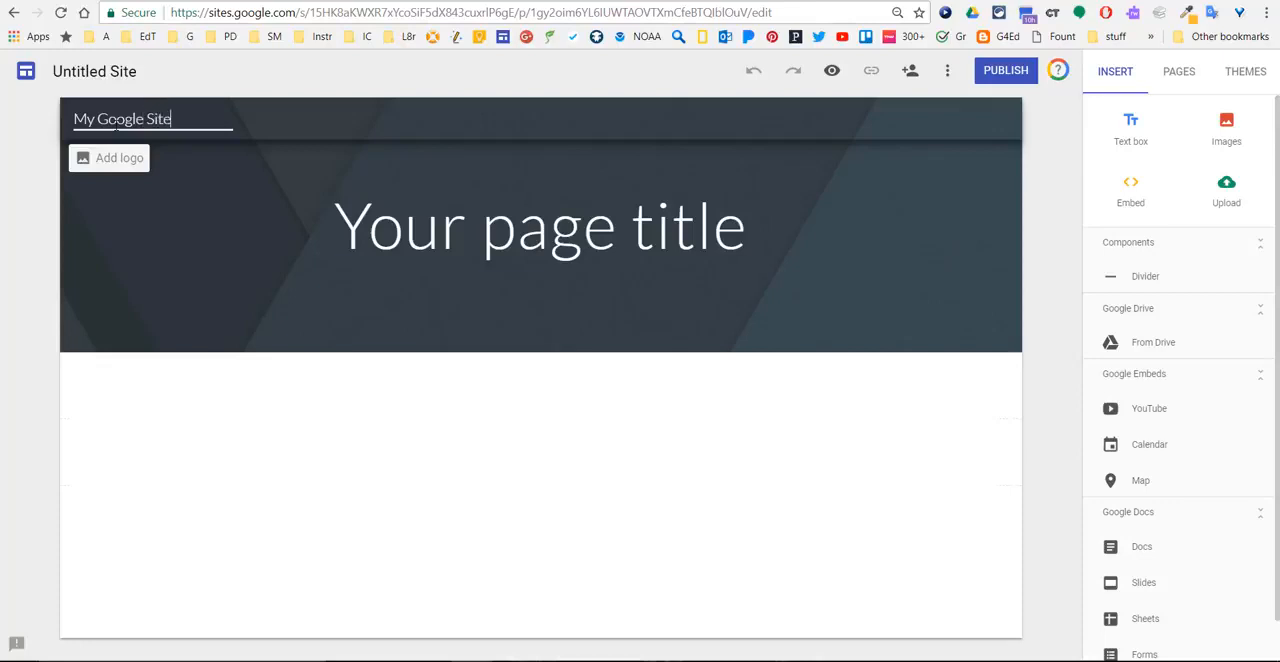
key(Return)
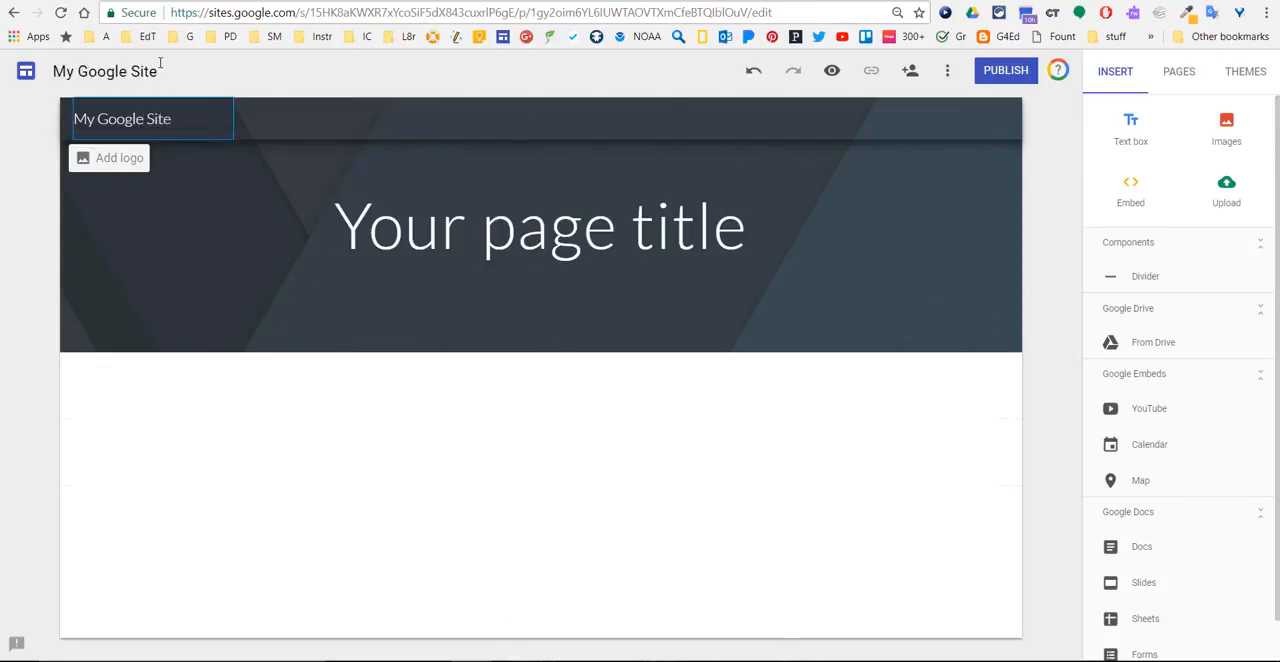
- Replace the placeholder page title in the header with "About Me"
click(473, 250)
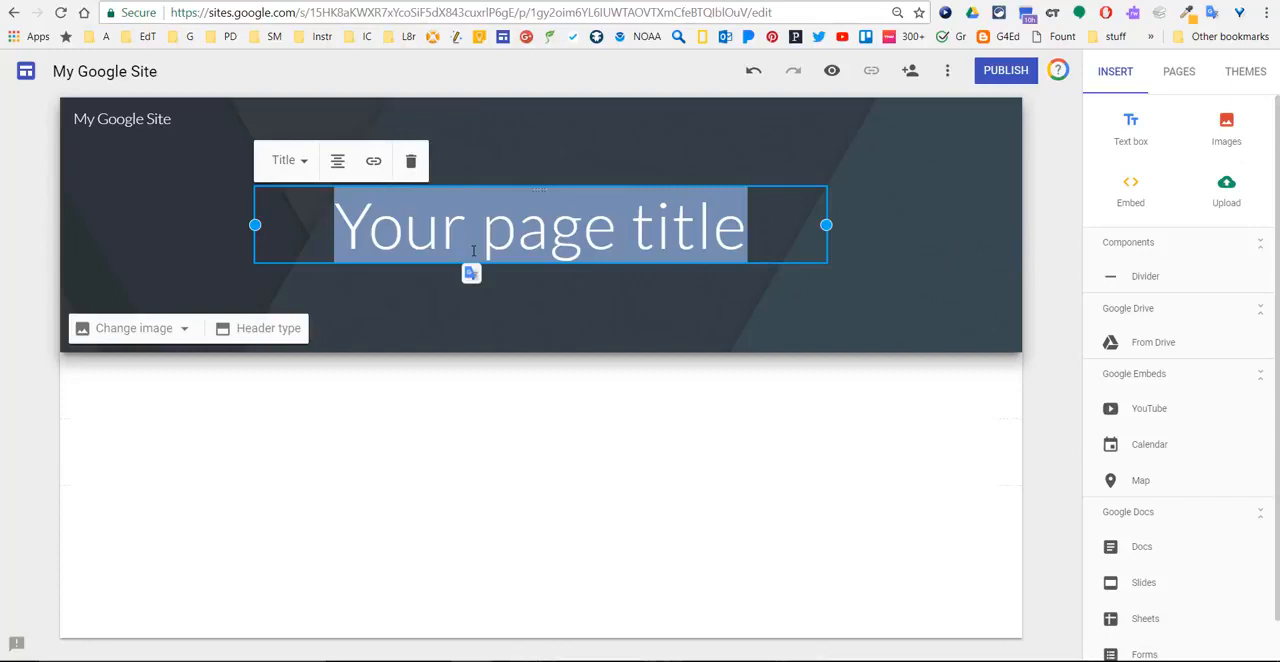
text(About Me)
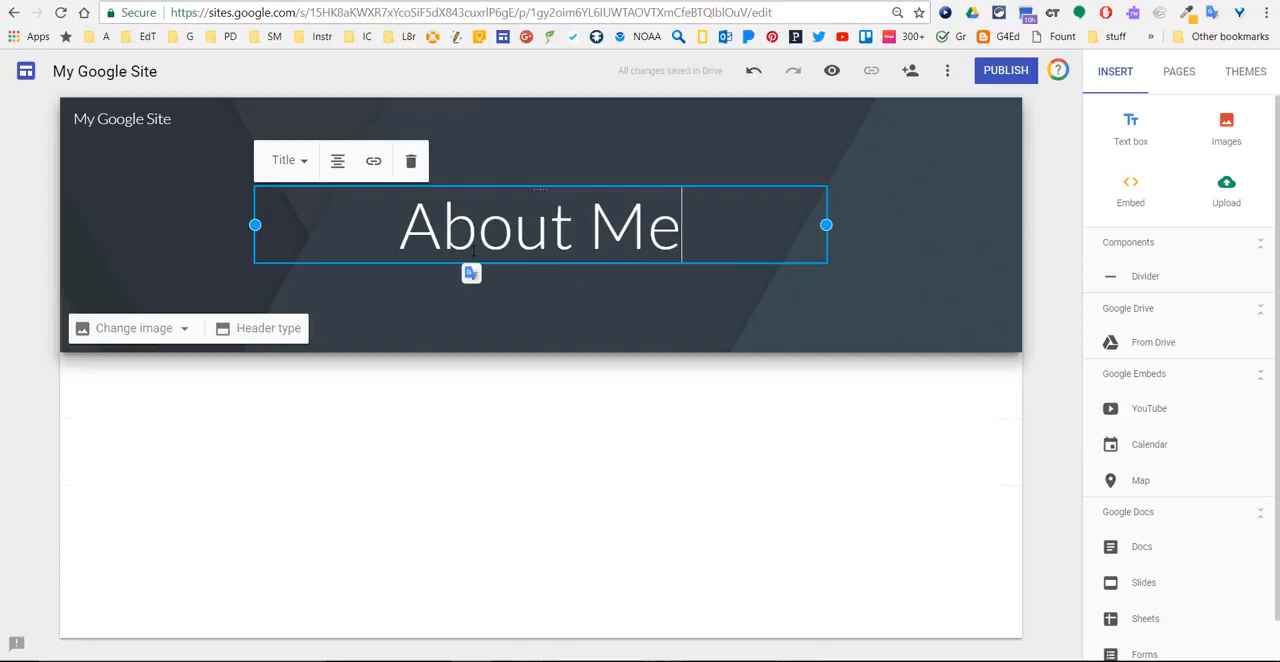
click(437, 341)
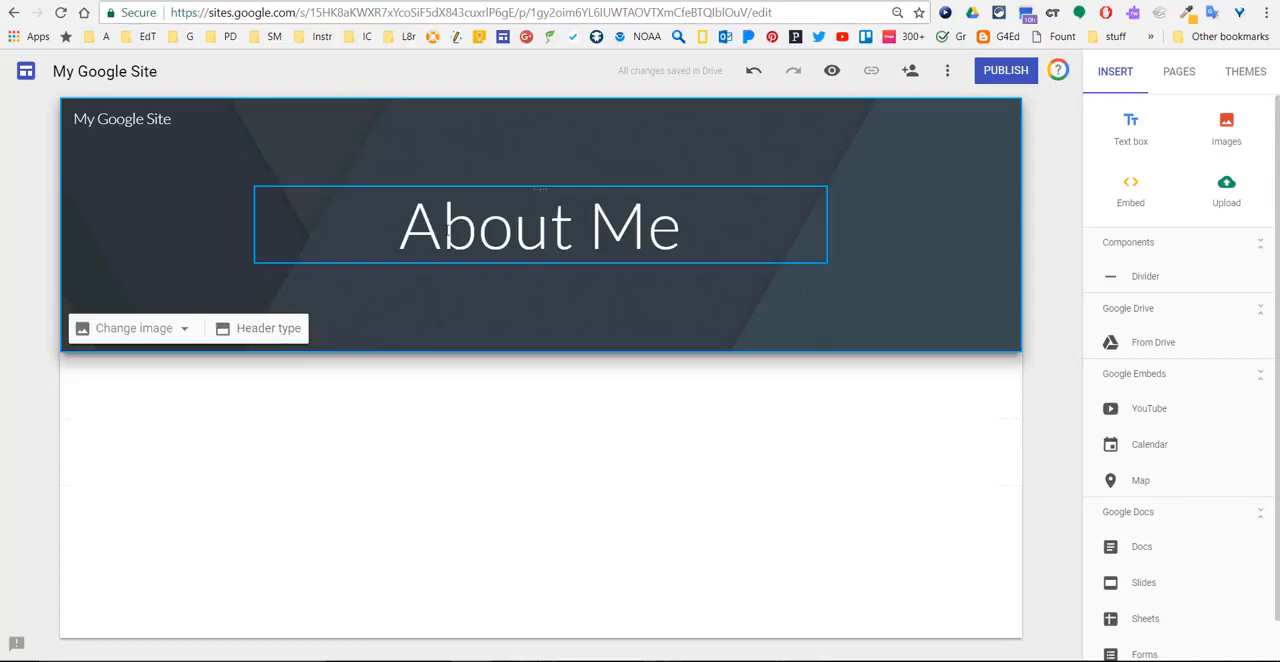
- Try the Large banner and Title only header types, and return the header to Banner
click(257, 330)
click(155, 333)
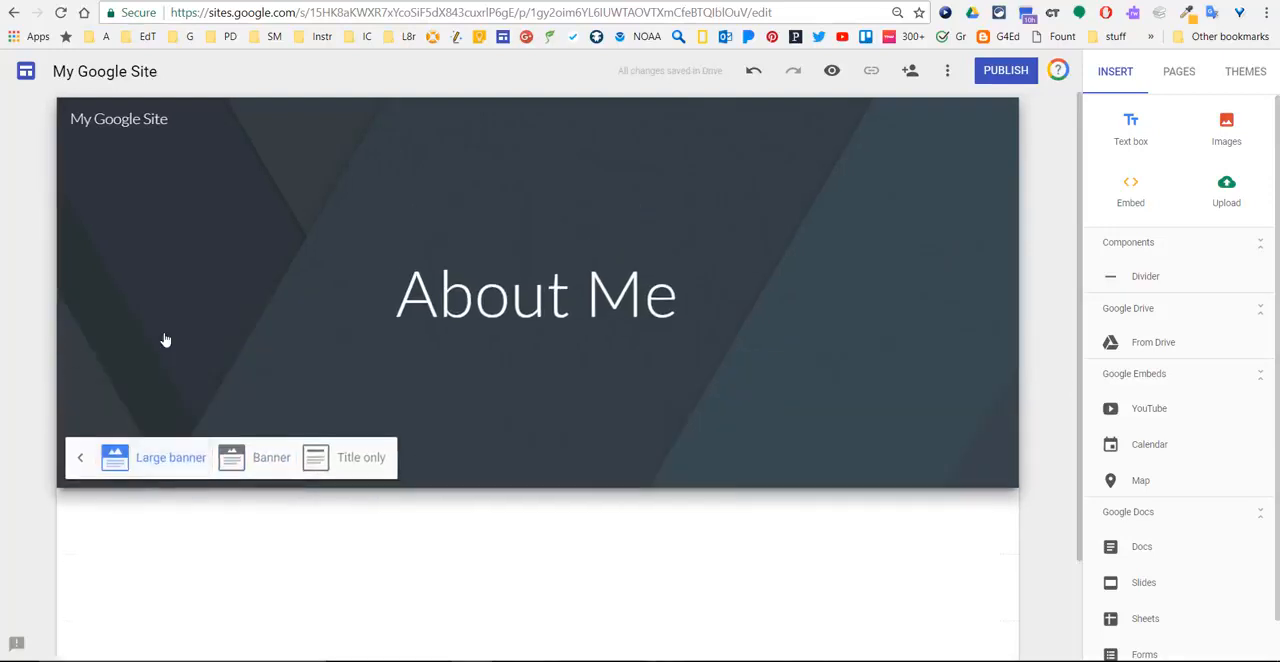
click(268, 460)
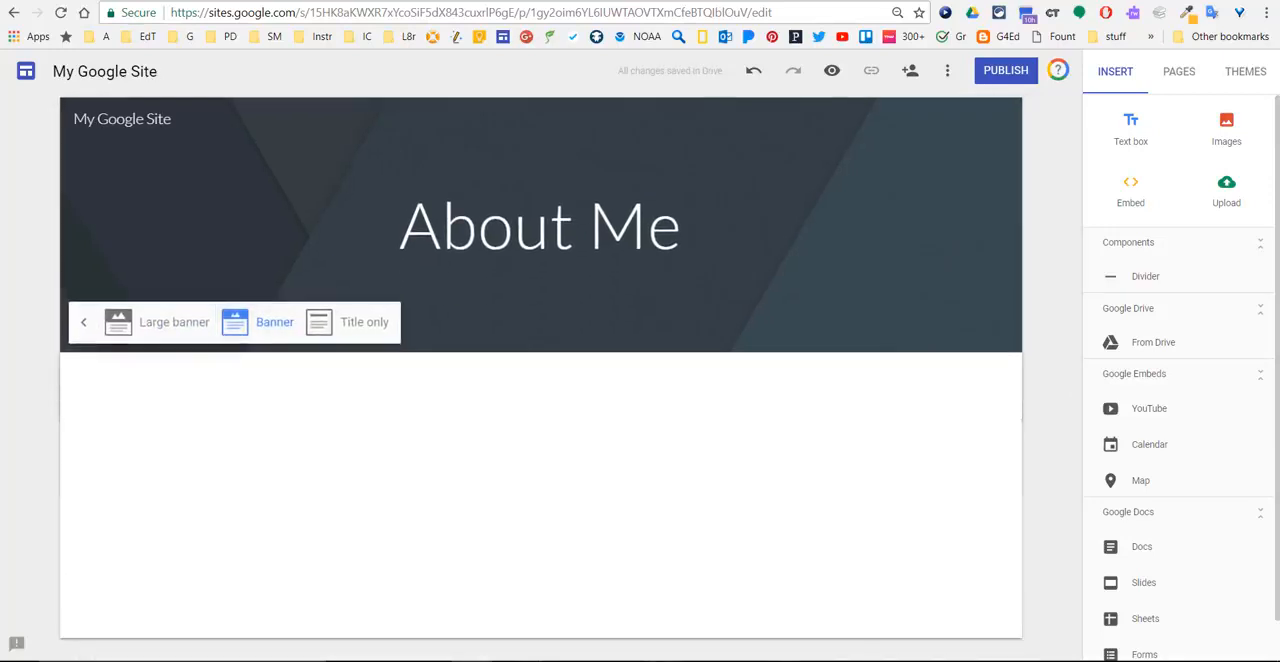
click(360, 324)
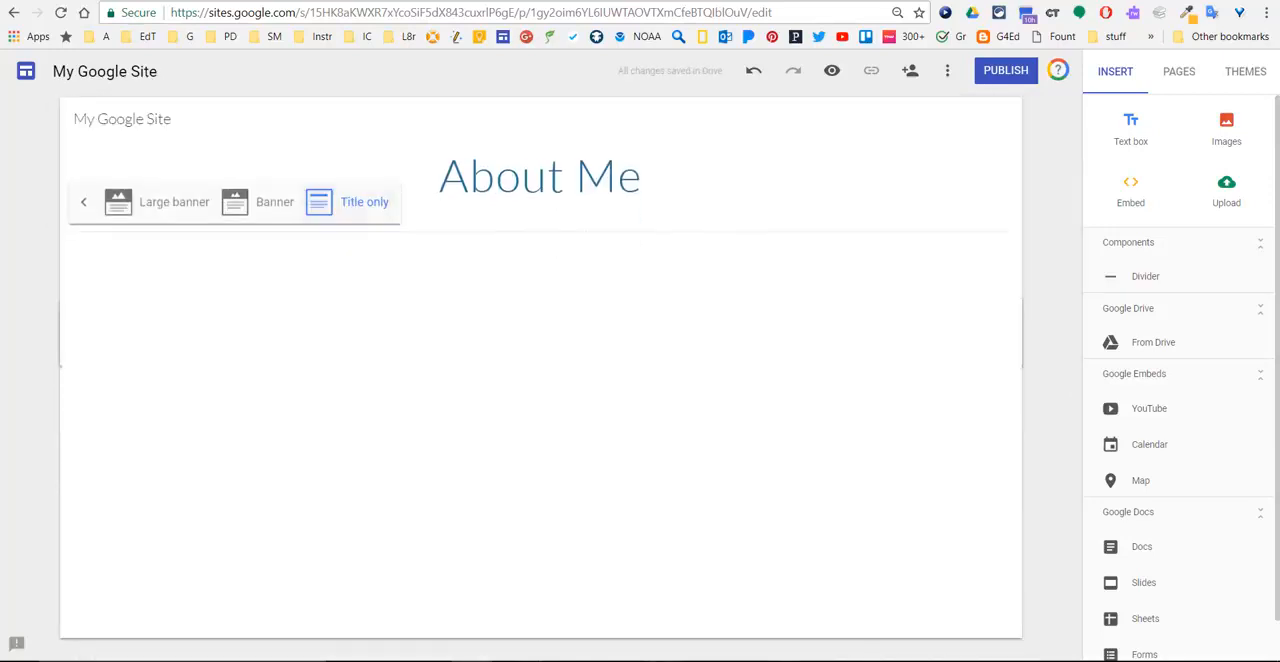
click(259, 204)
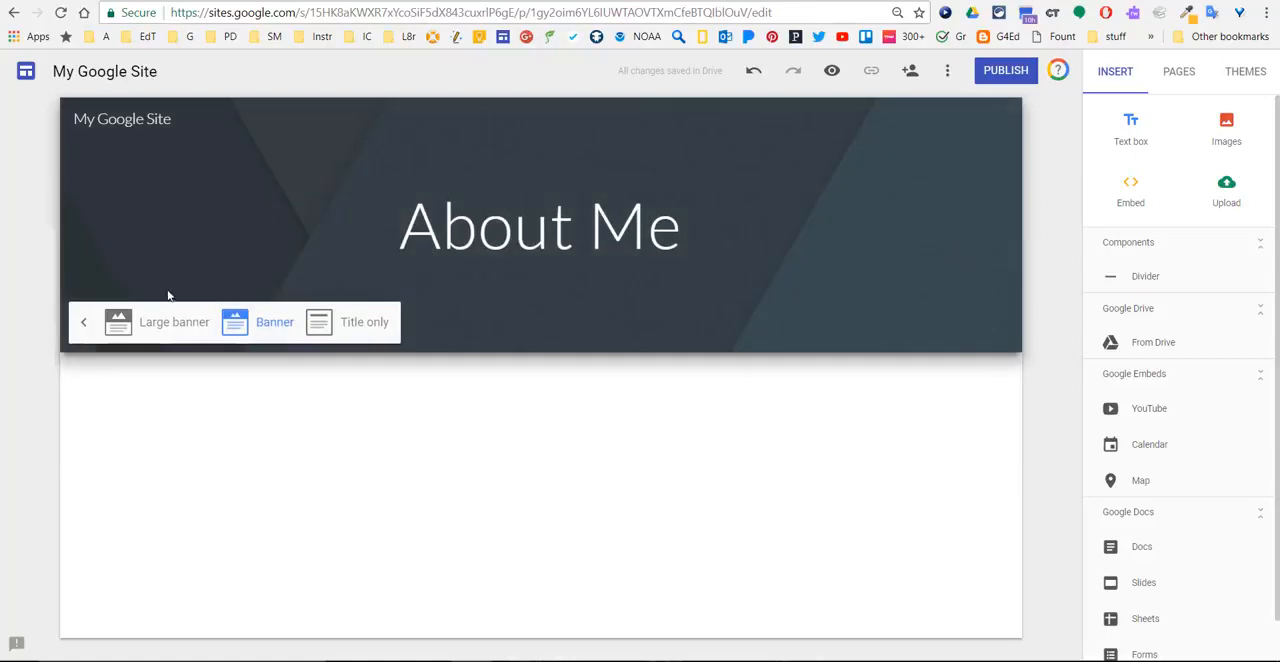
click(85, 328)
- Replace the header background with the gallery image of a pale, hazy sun over a dusky horizon
click(174, 332)
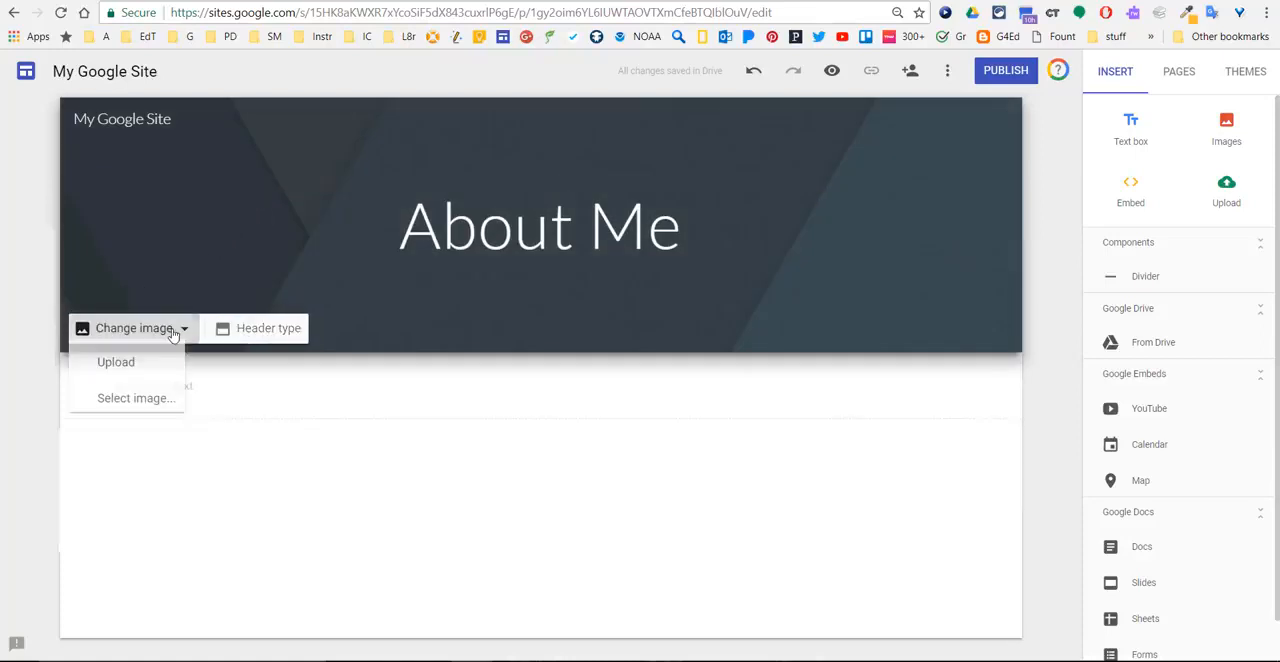
click(131, 399)
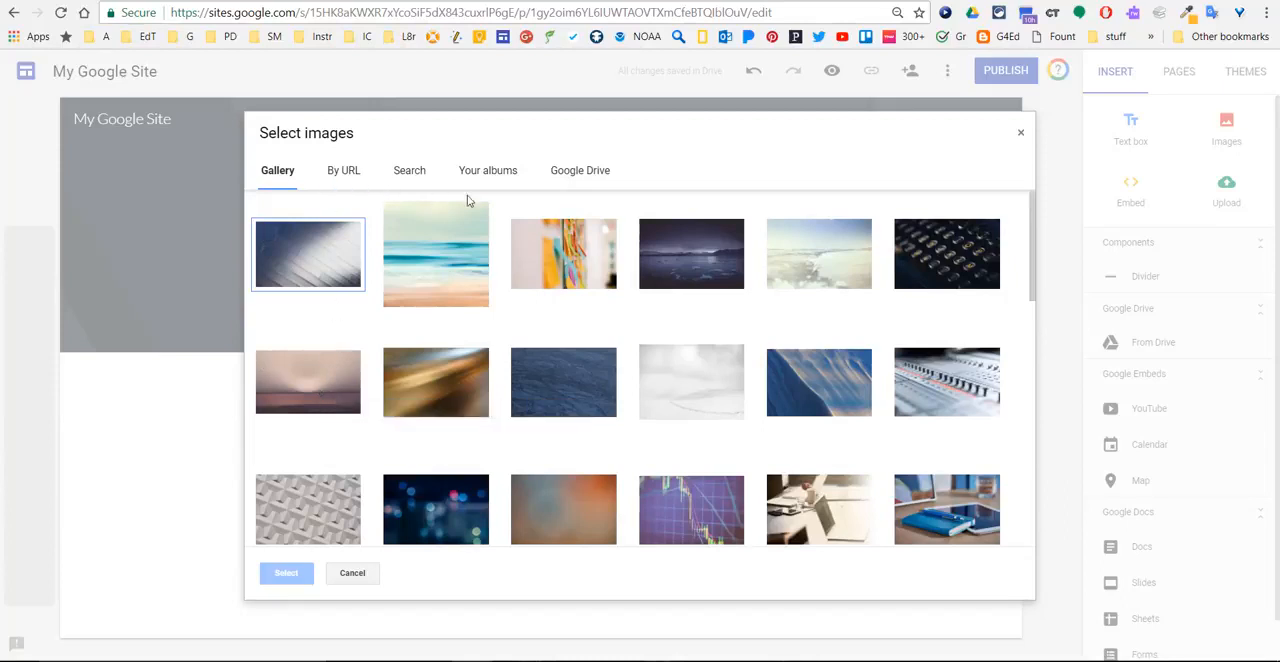
click(333, 388)
click(285, 575)
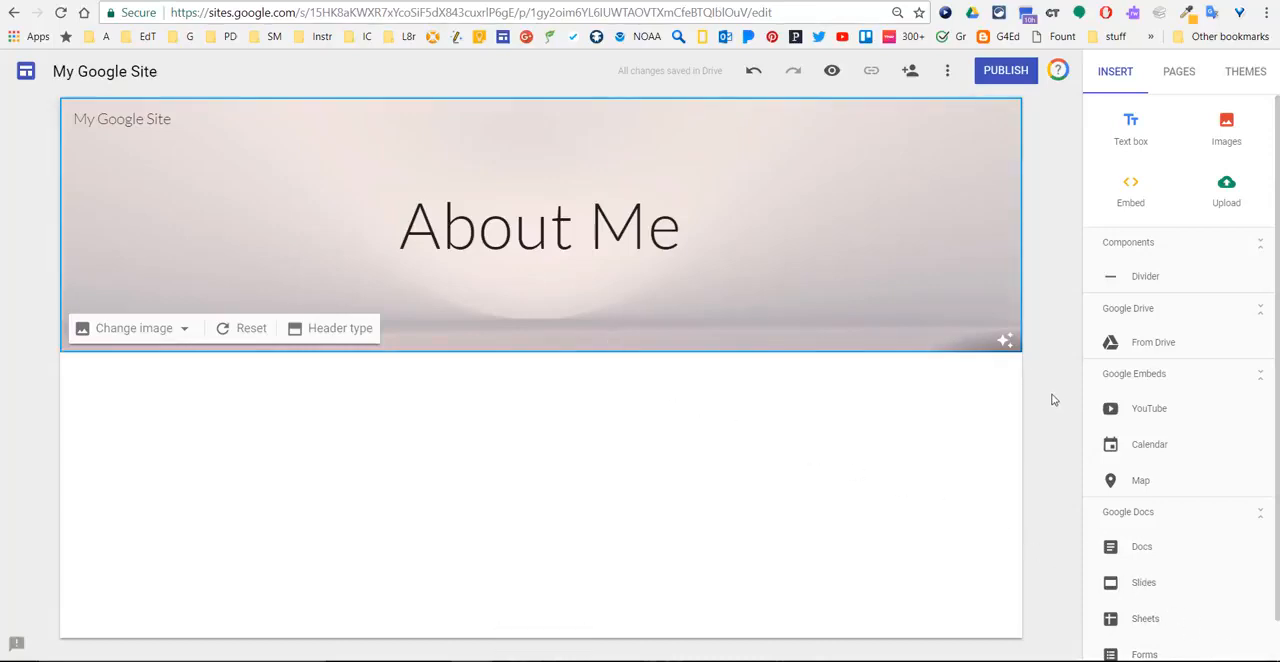
- Insert a text box below the header with four lines: "Title", "Heading", "Sub-heading" and "Text"
click(1131, 145)
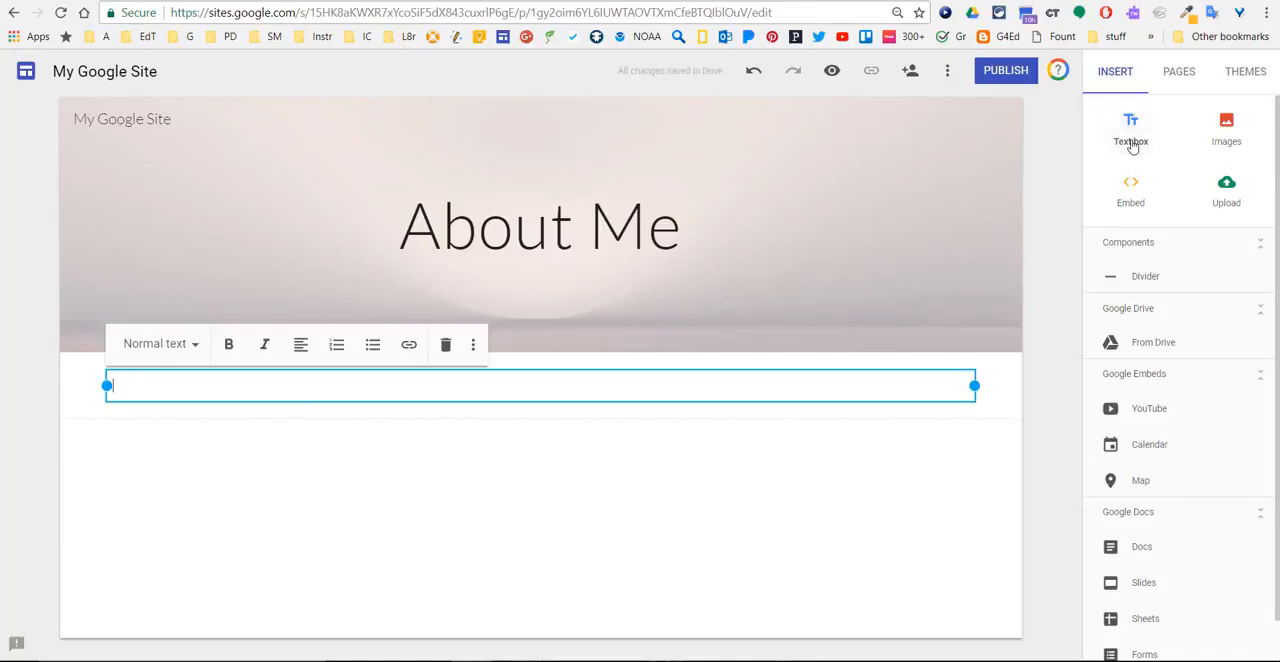
text(Title)
key(Return)
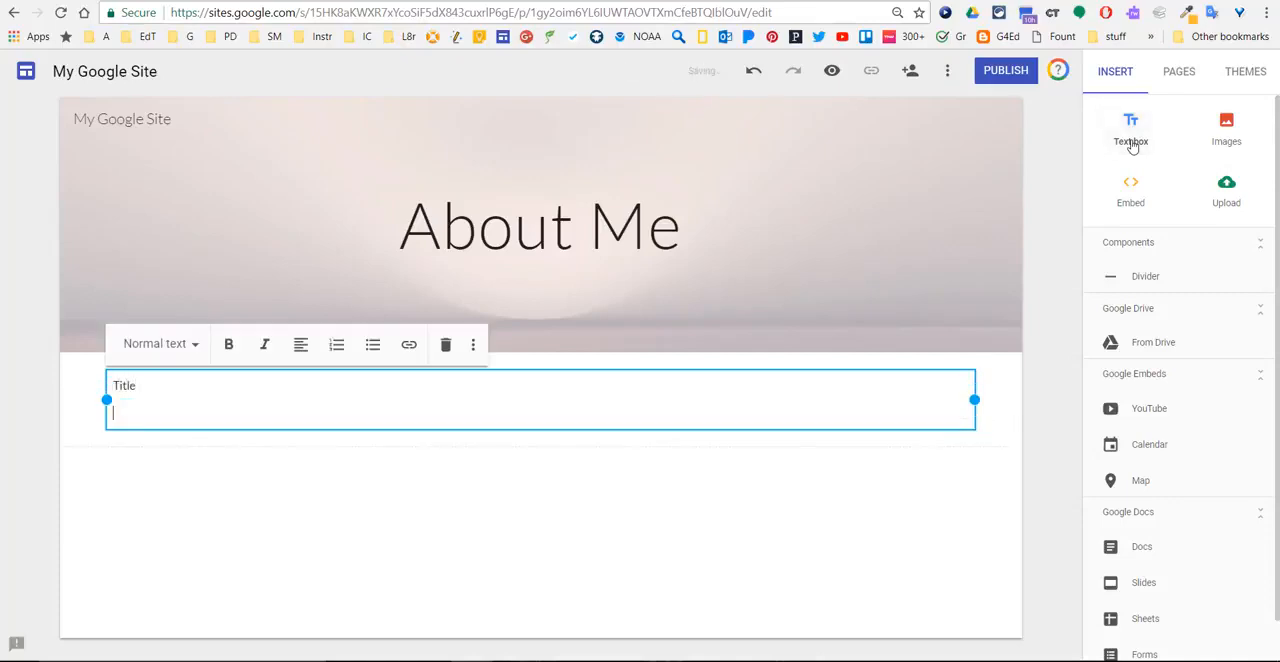
text(Heading)
key(Return)
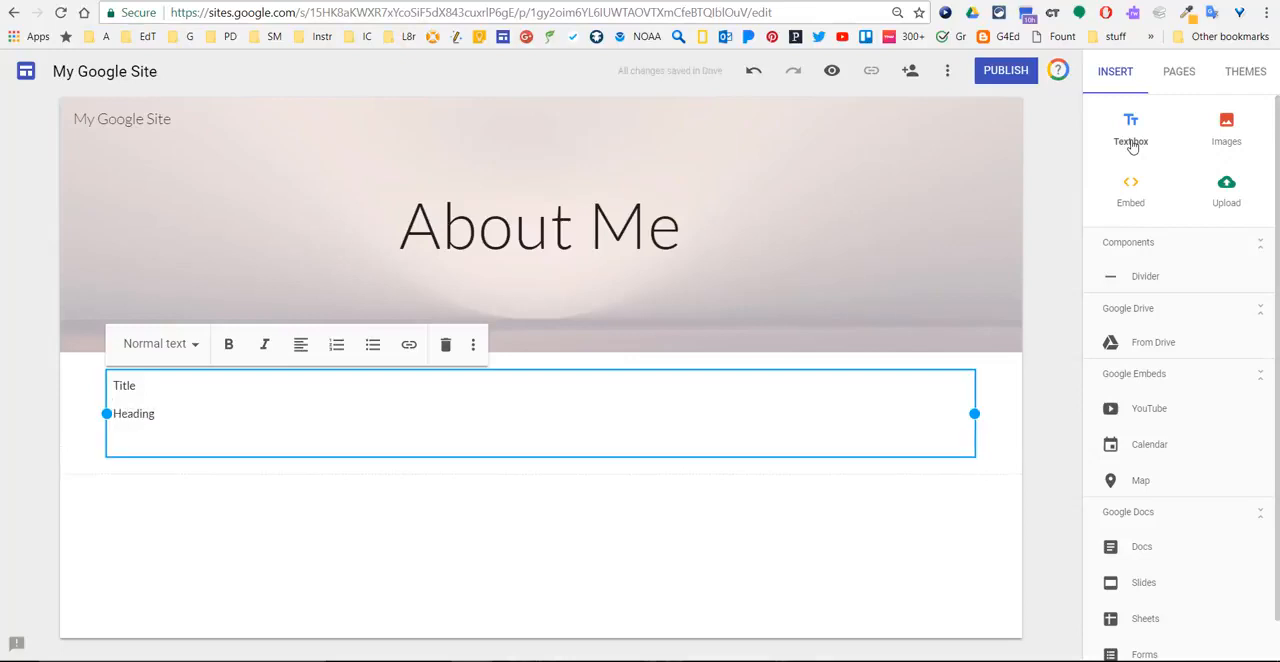
text(Sub-heading)
key(Return)
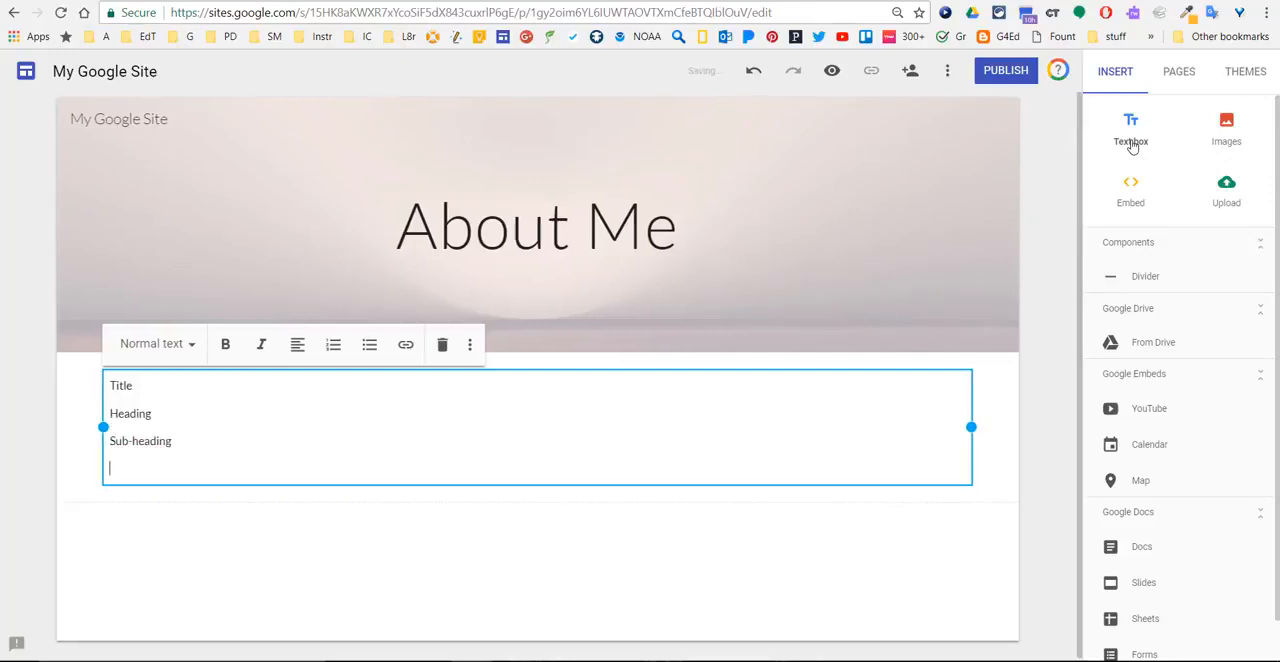
text(Text)
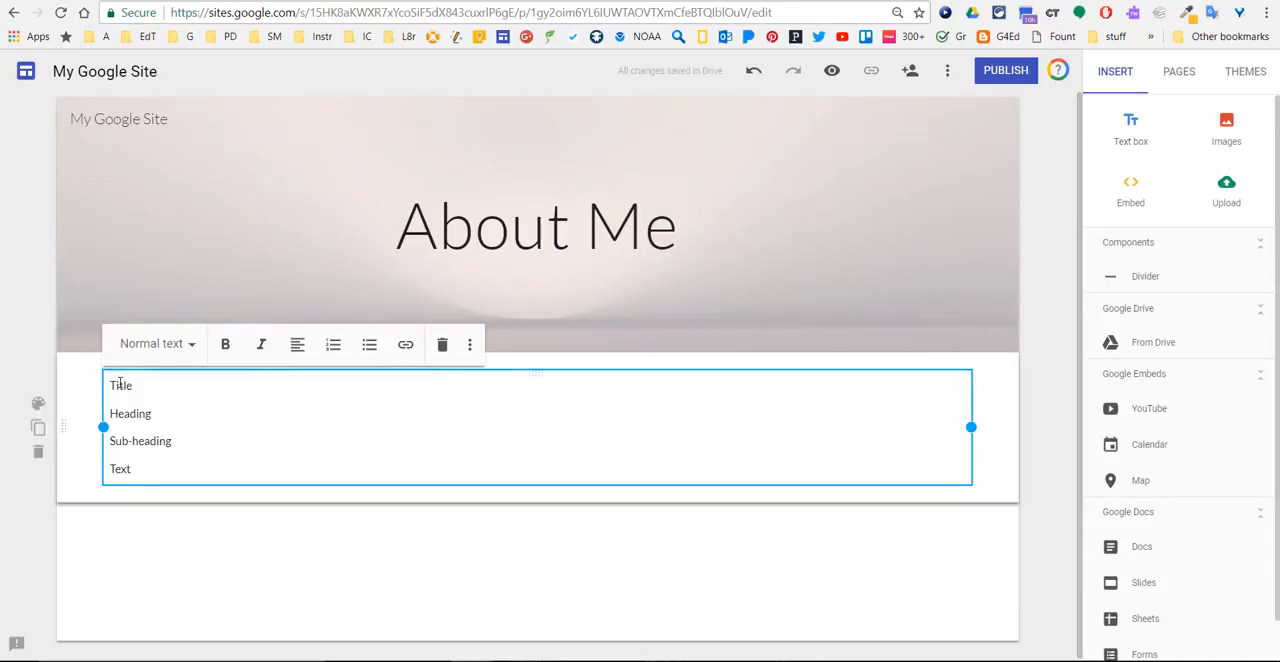
- Apply the Title, Heading and Subheading styles to the matching first three lines of the text box
double_click(119, 384)
click(152, 344)
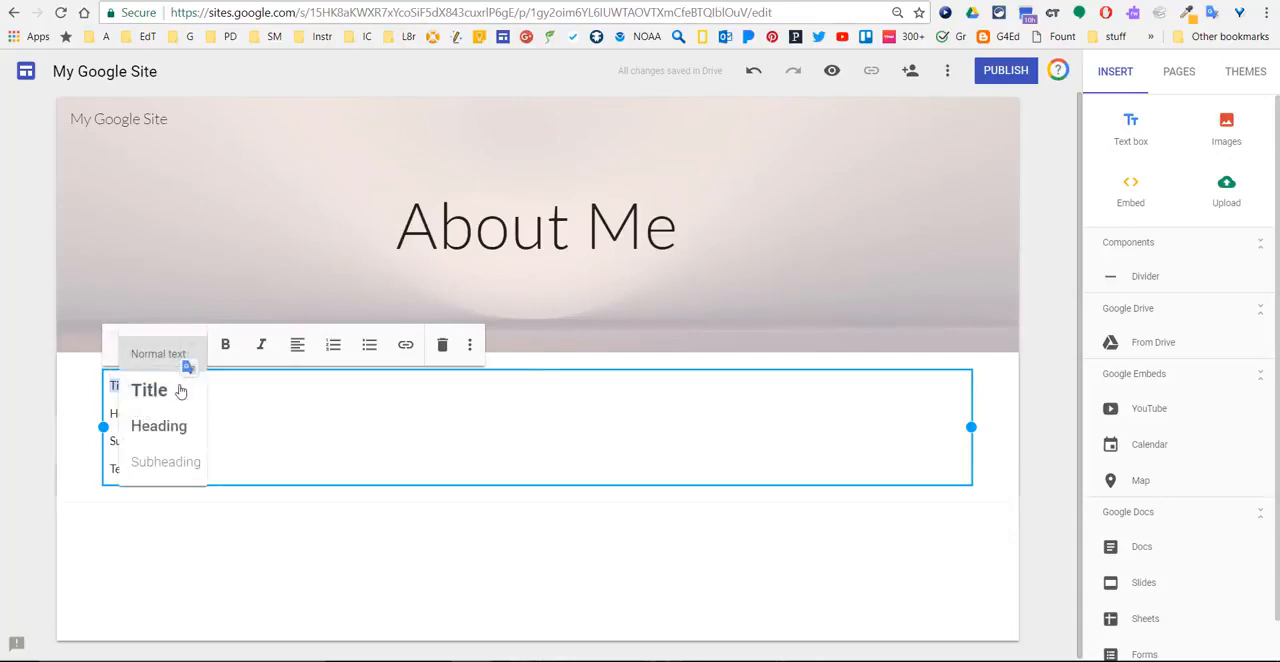
click(180, 391)
double_click(125, 436)
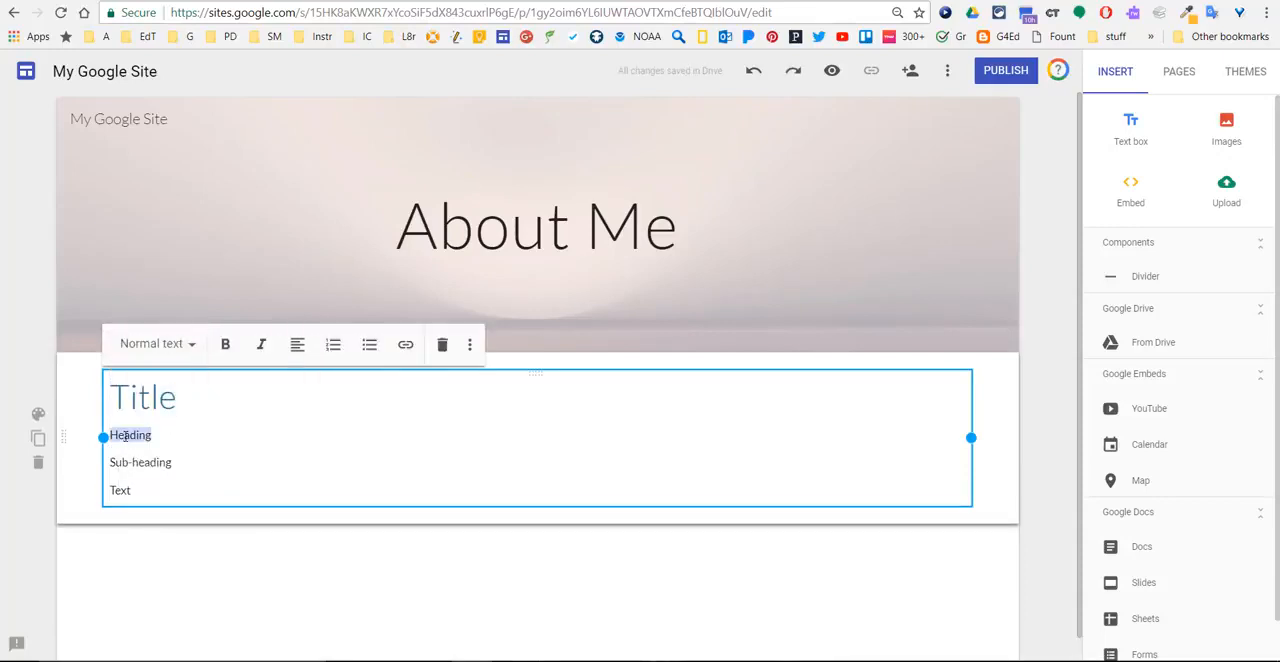
click(156, 354)
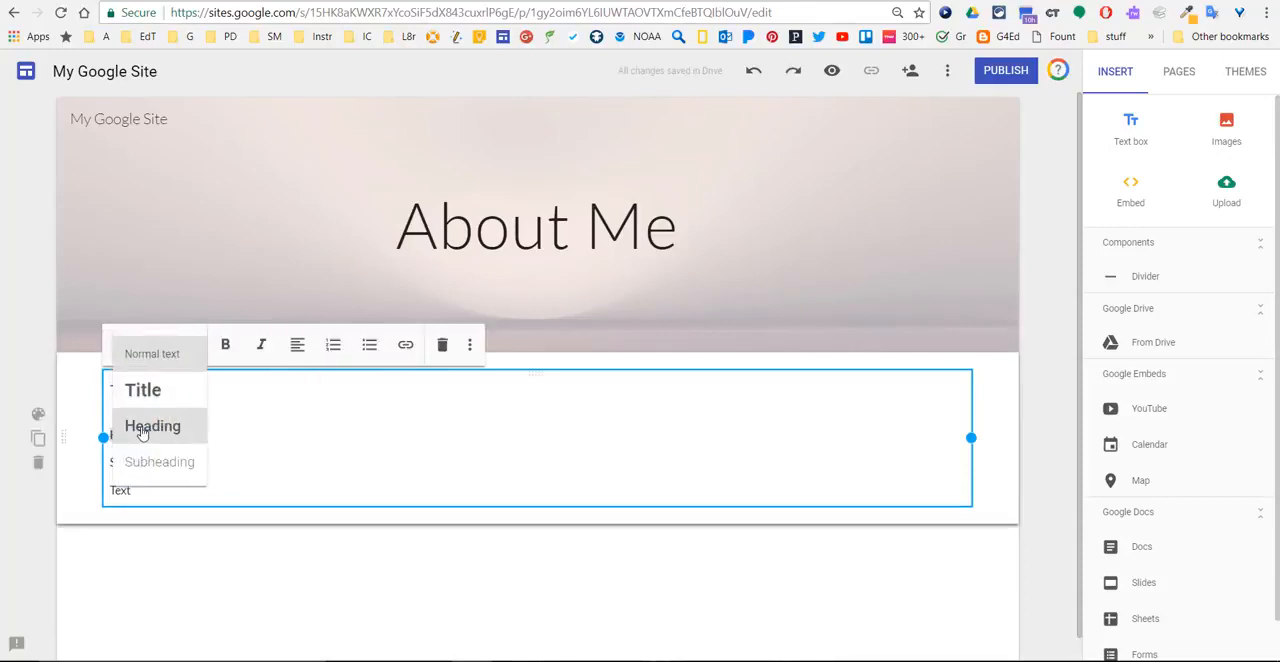
click(150, 428)
double_click(133, 474)
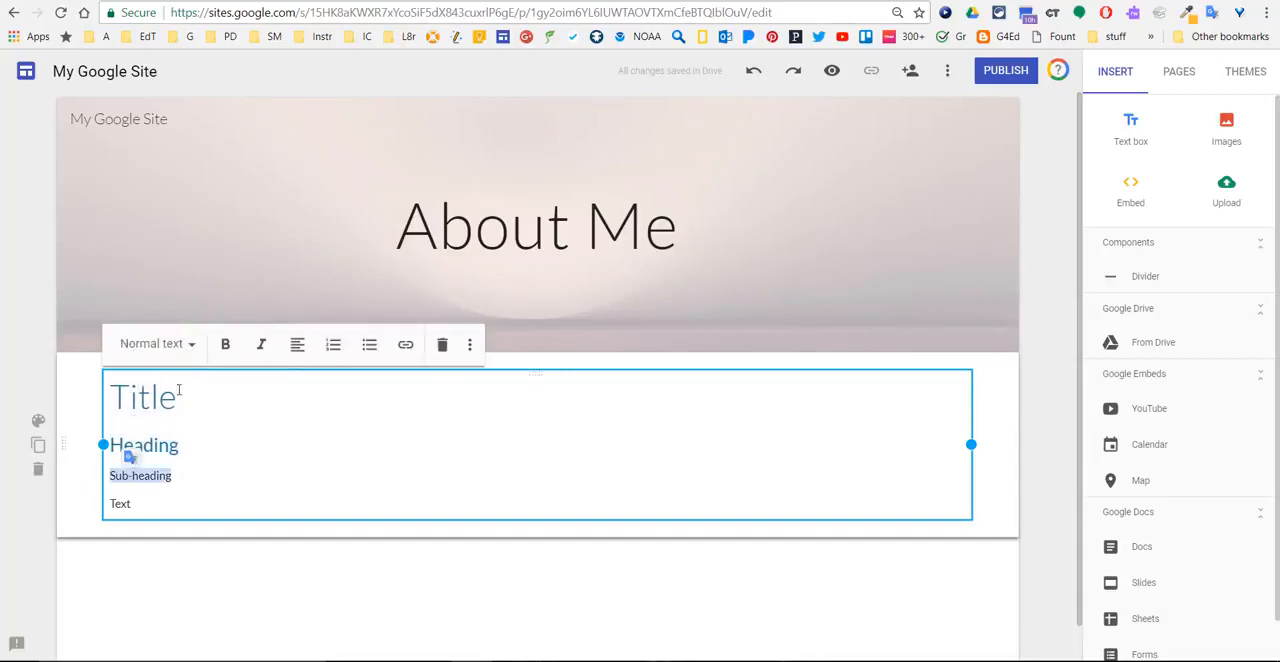
click(175, 355)
click(158, 462)
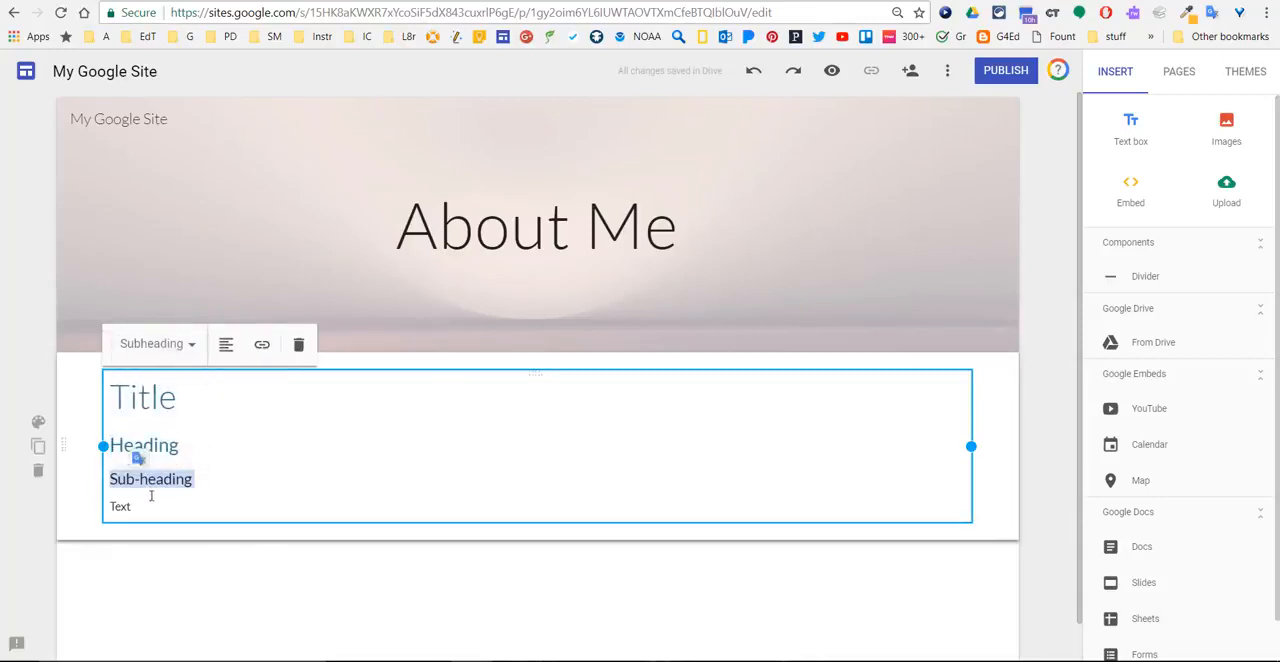
click(145, 507)
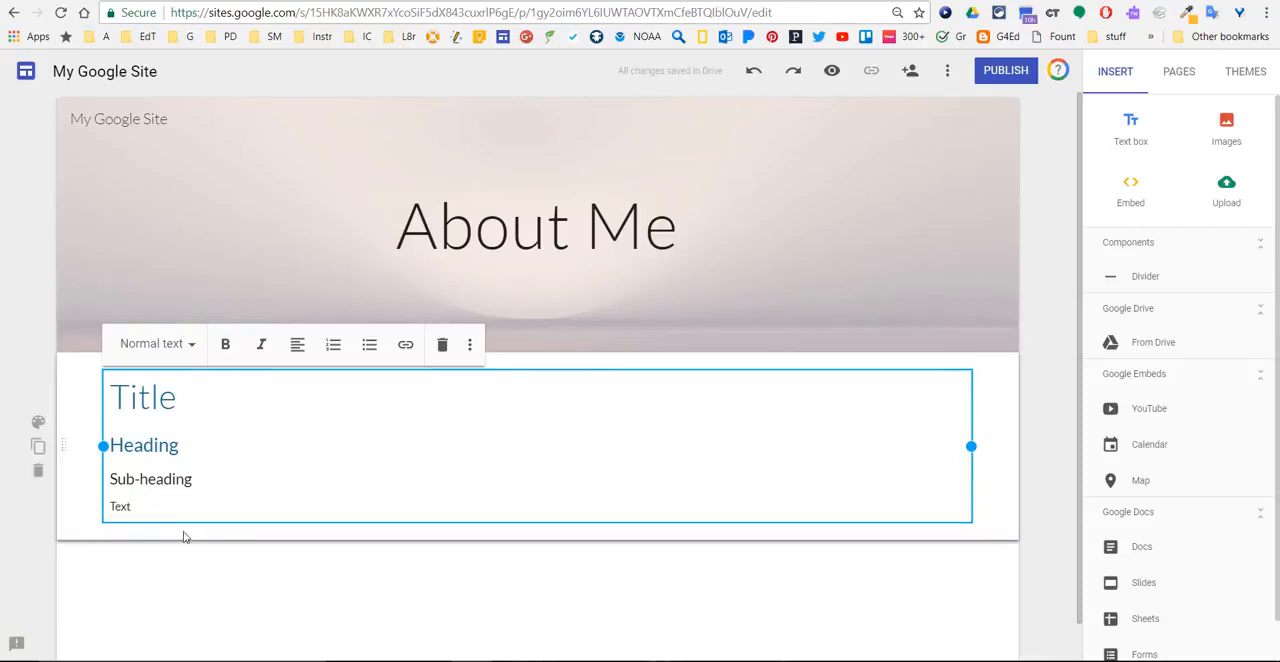
click(183, 537)
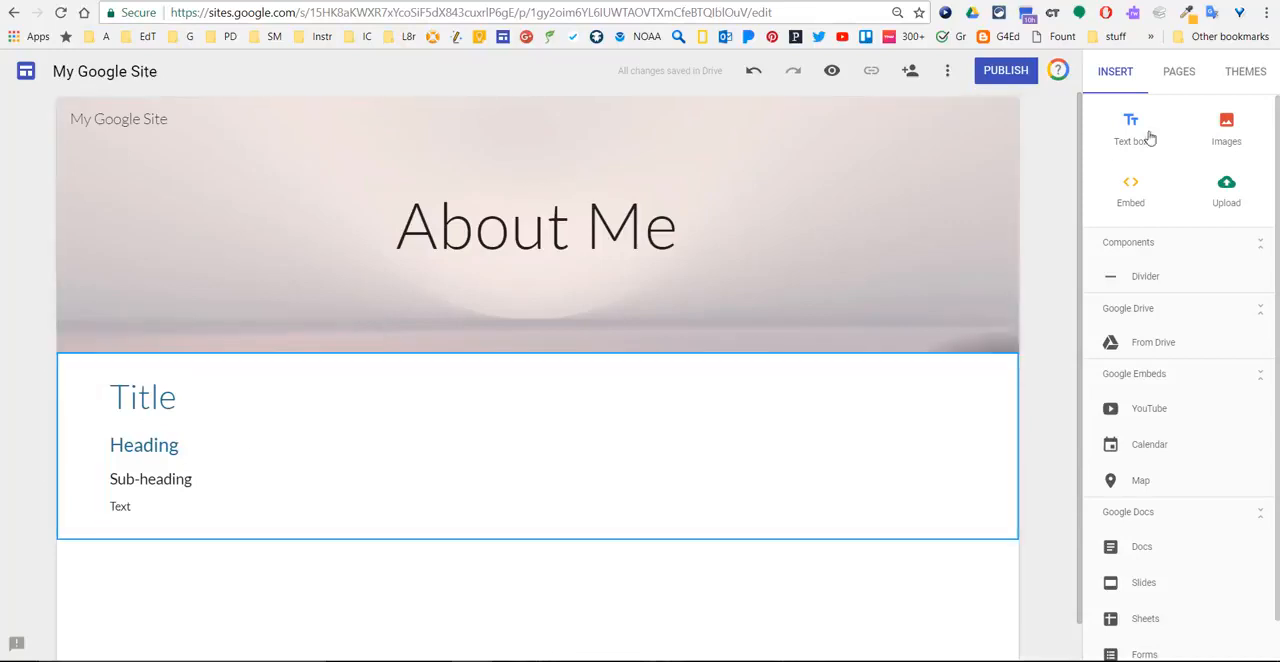
- Try the Simple theme's Classic font style, settle on Heavy, and set the theme colour to purple
click(1235, 79)
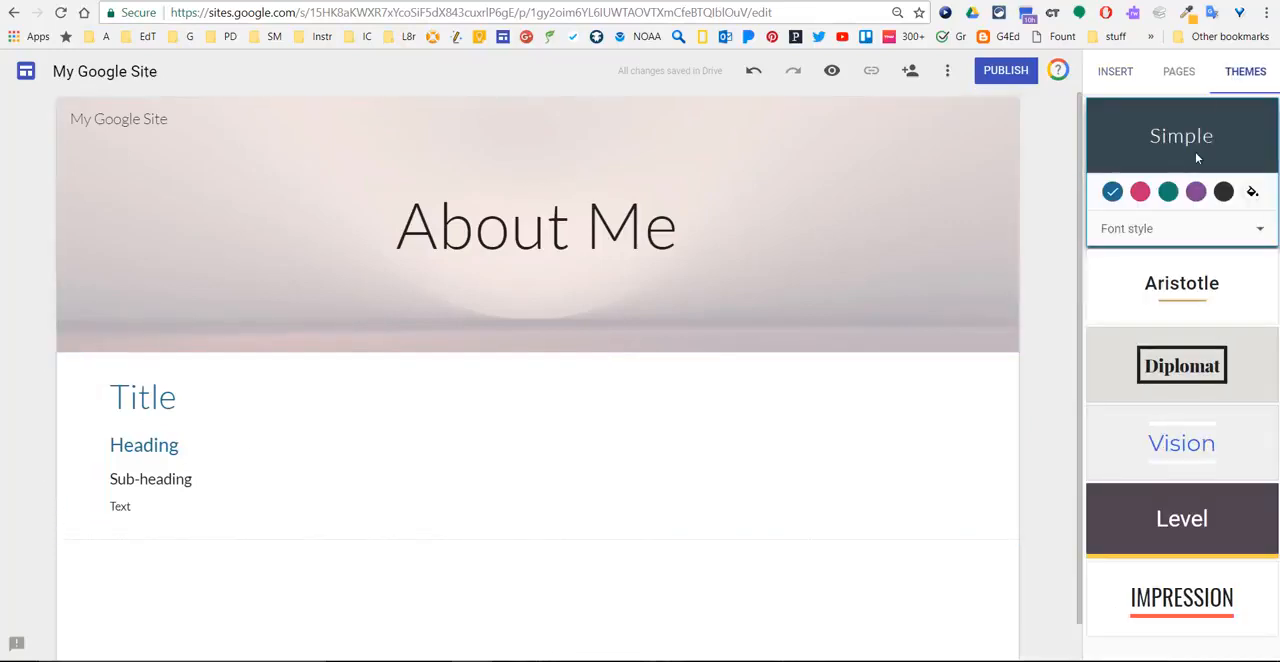
click(1270, 236)
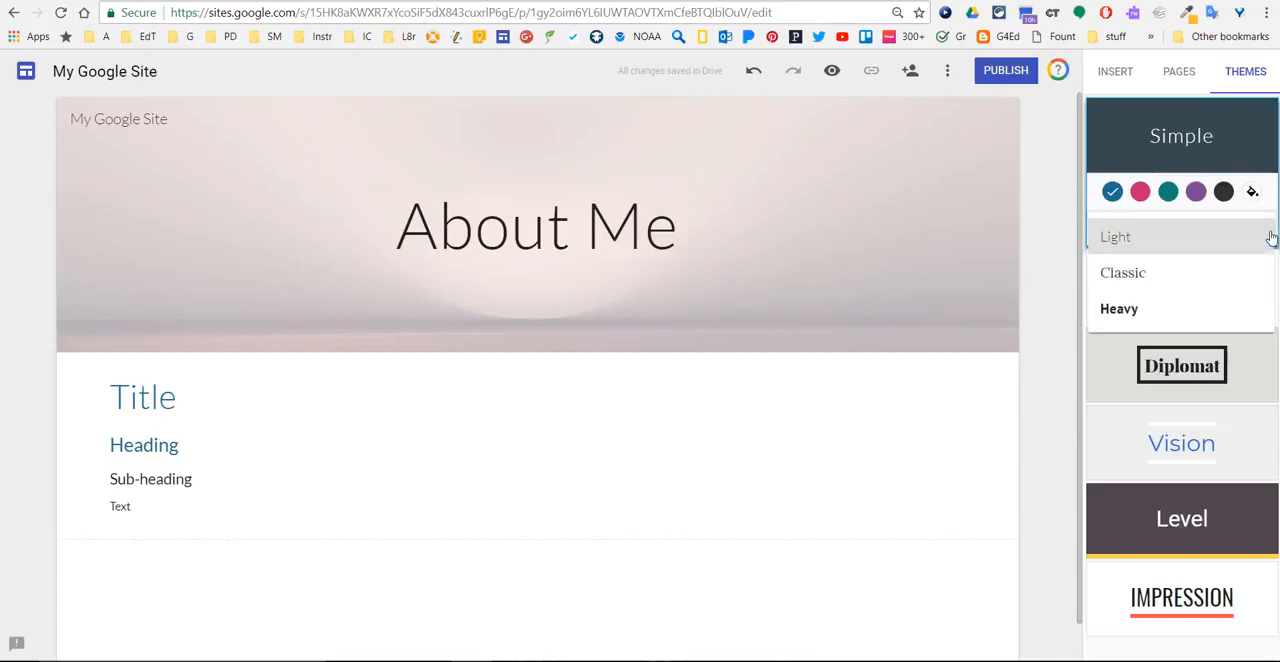
click(1182, 272)
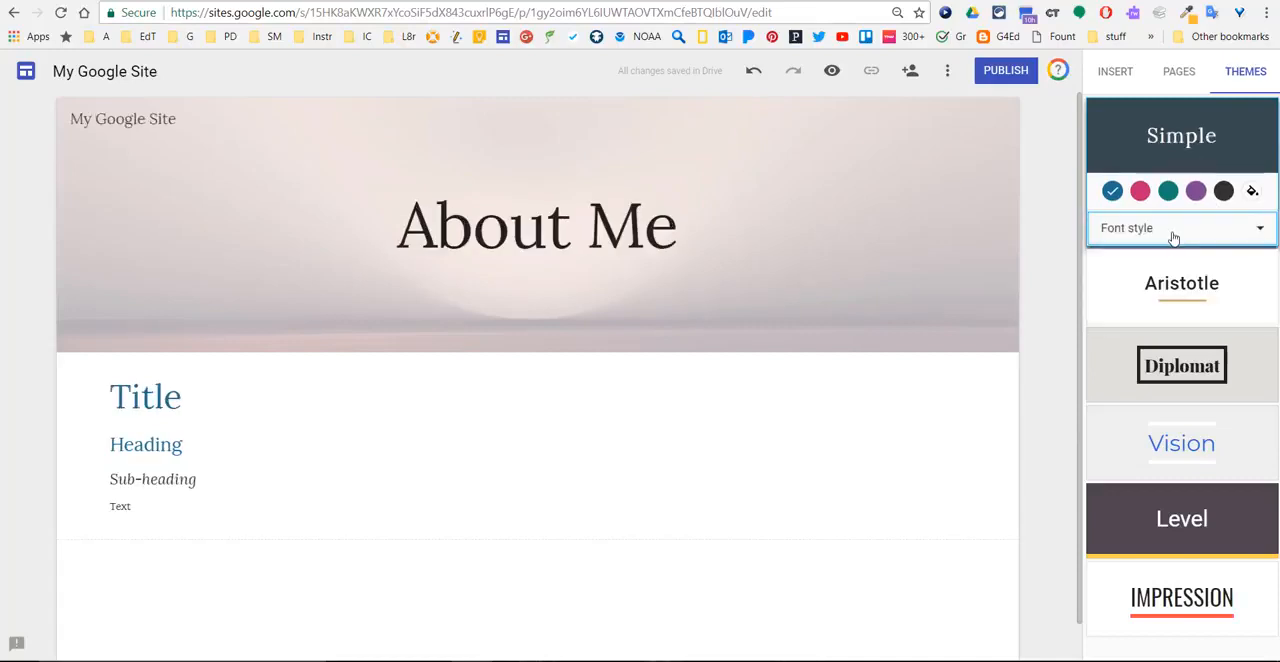
click(1173, 233)
click(1137, 308)
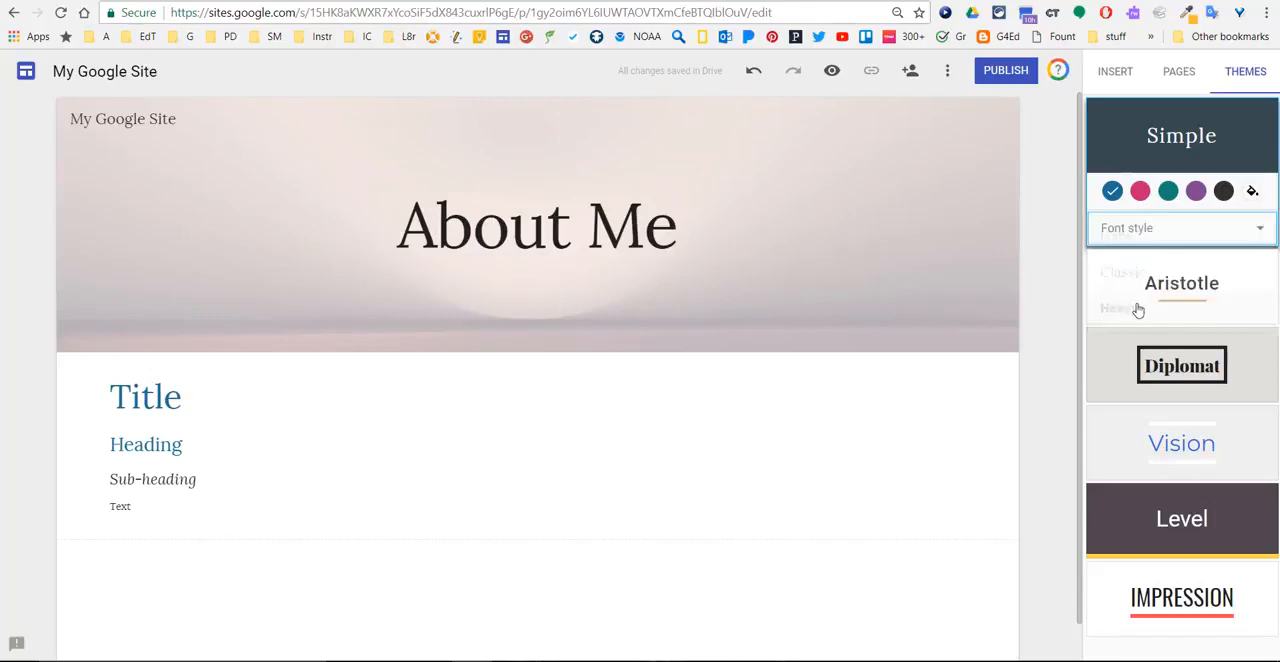
click(1196, 191)
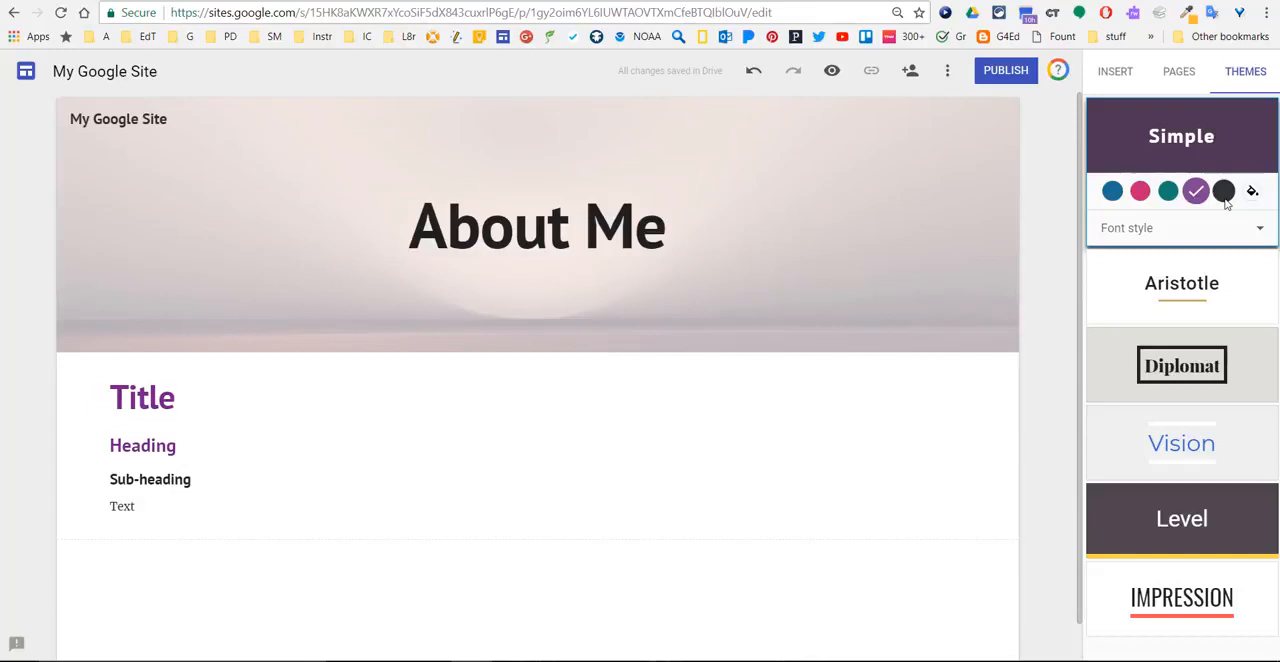
- Try teal for the Simple theme, and preview the Aristotle, Diplomat, Vision, Level and Impression themes on the site
click(1173, 199)
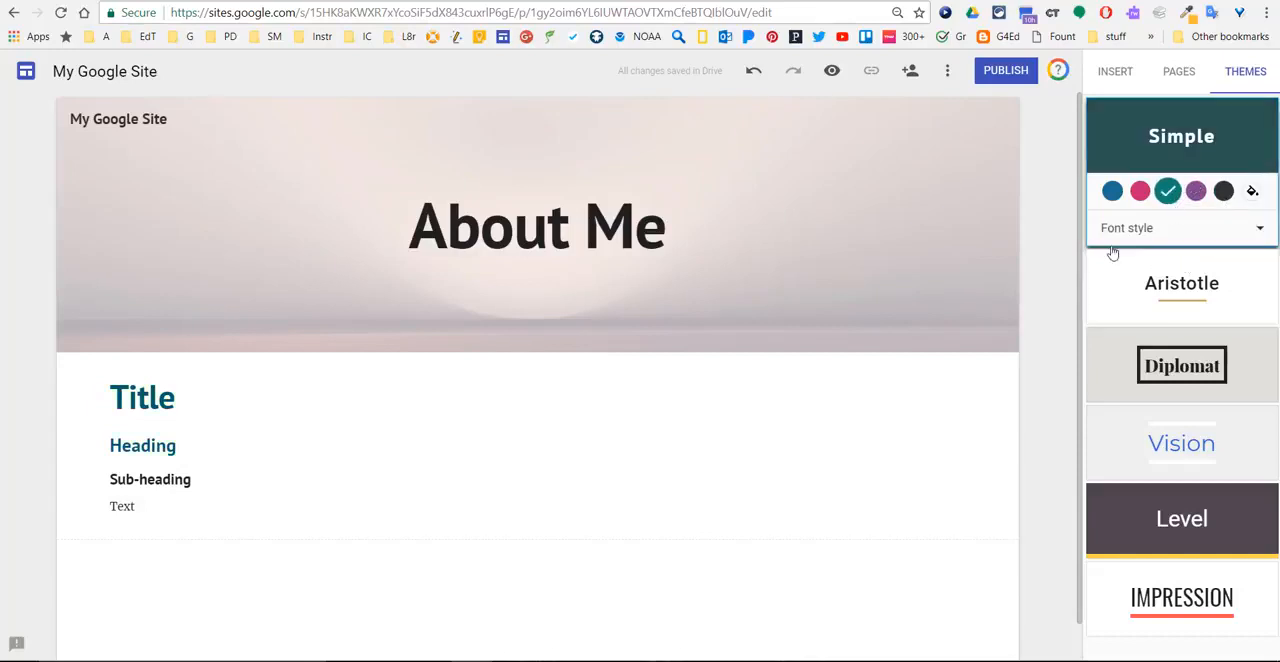
click(1232, 302)
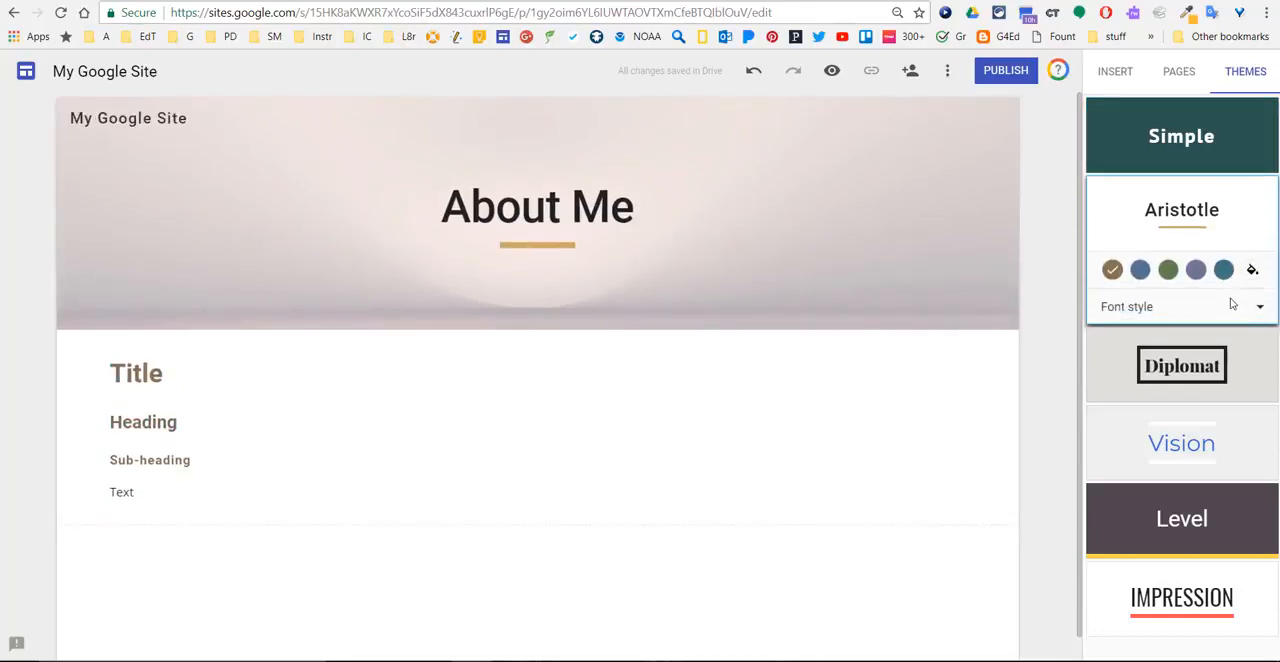
click(1218, 365)
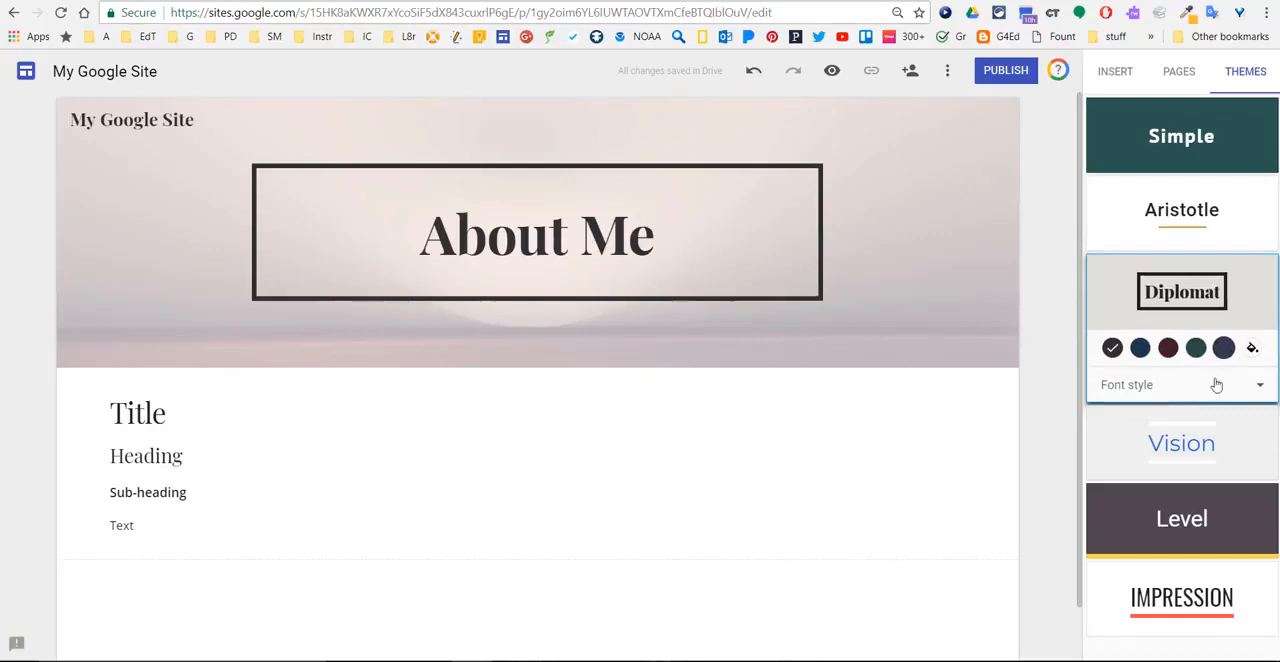
click(1205, 468)
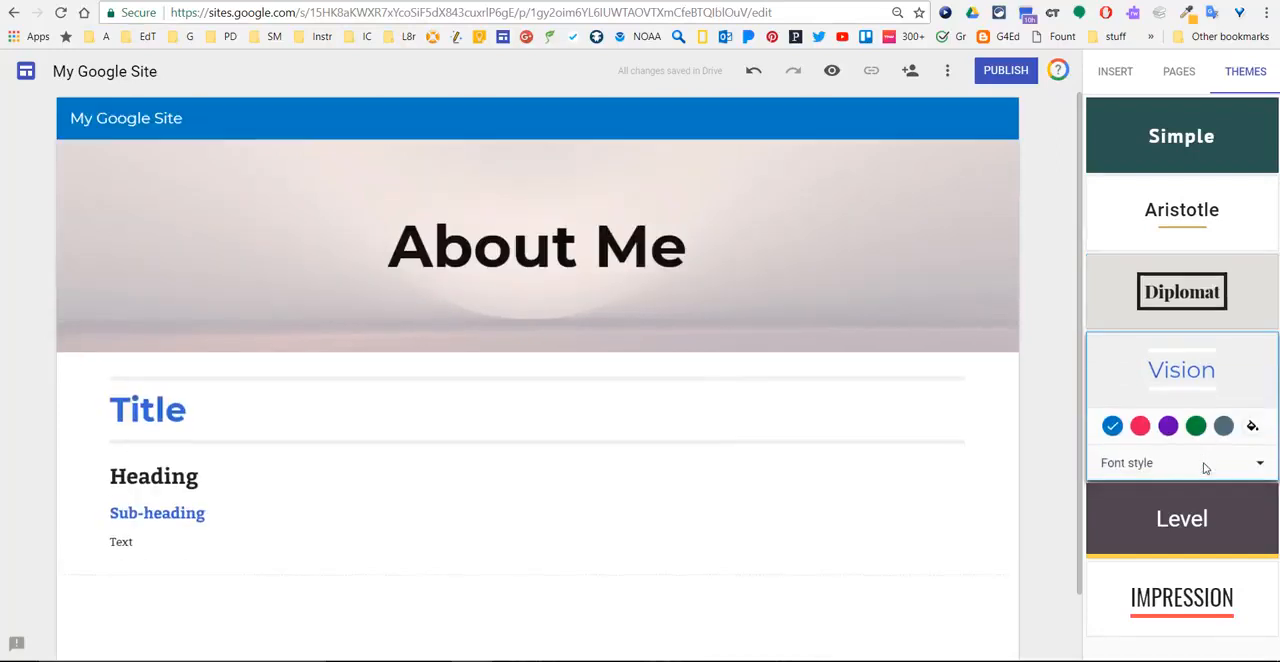
click(1211, 510)
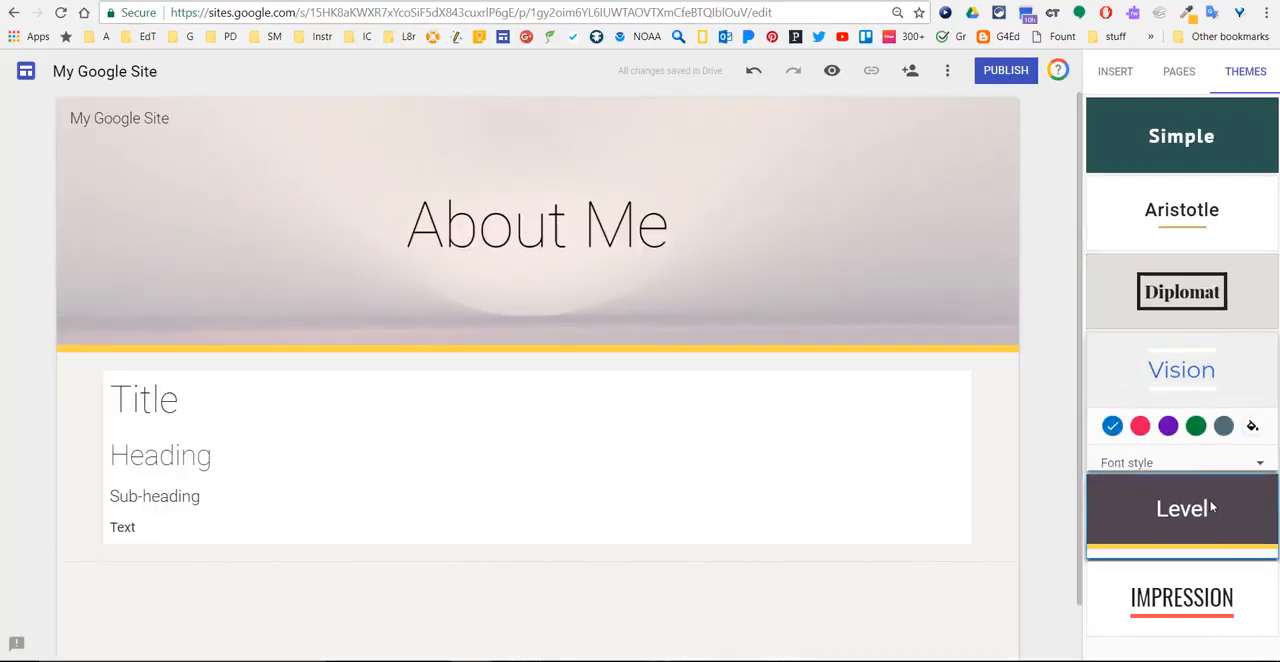
click(1185, 590)
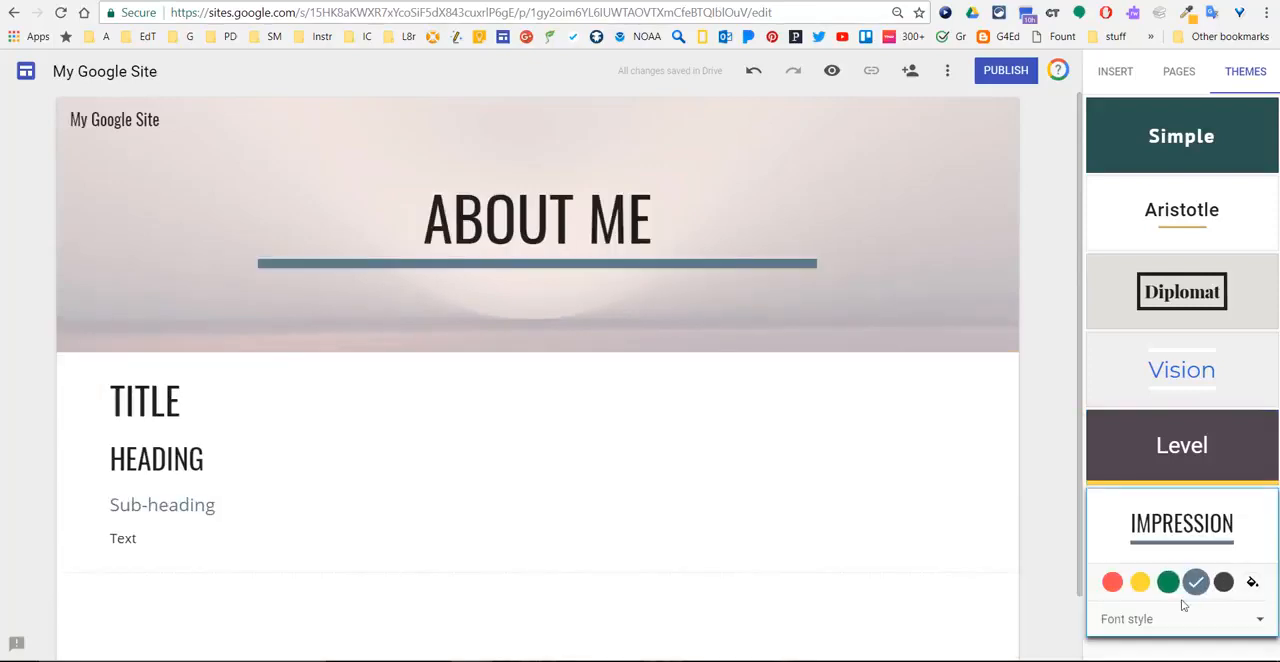
- Try a lighter font style on the Impression theme, and switch the site to the blue Vision theme
click(1150, 619)
click(1143, 620)
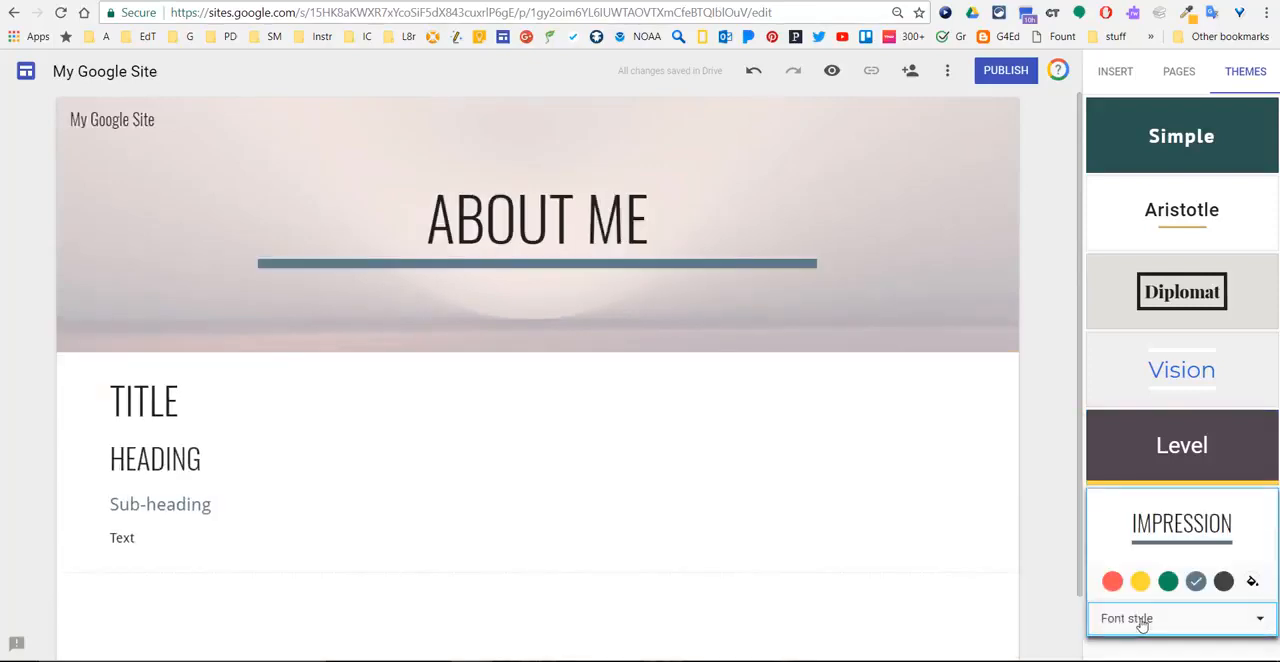
click(1142, 625)
click(1146, 547)
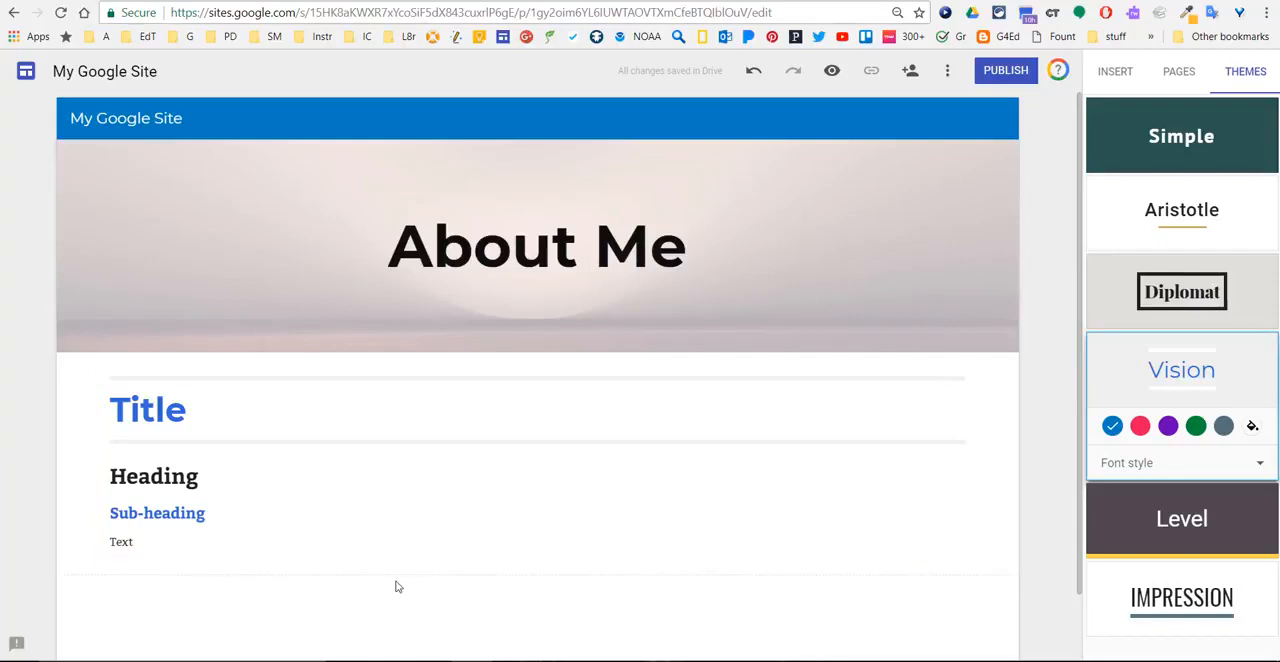
- Check the web image search sources, and insert the golden gears picture from the "September 13, 2017" album
click(1113, 73)
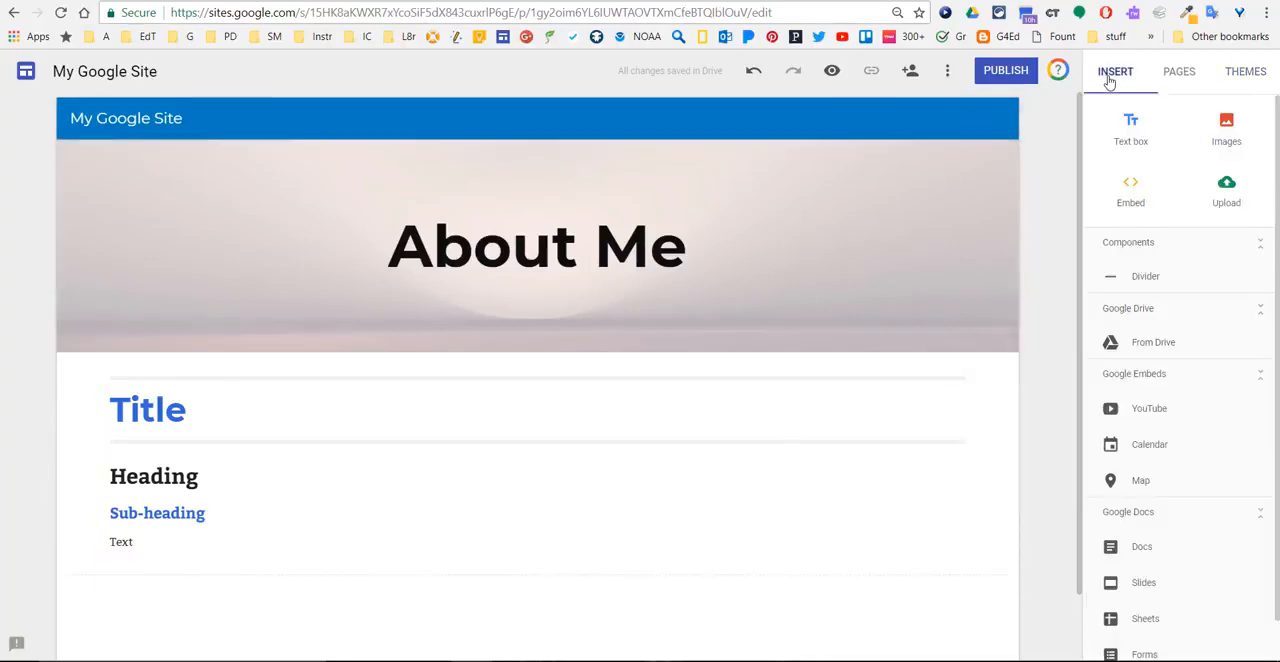
click(1220, 126)
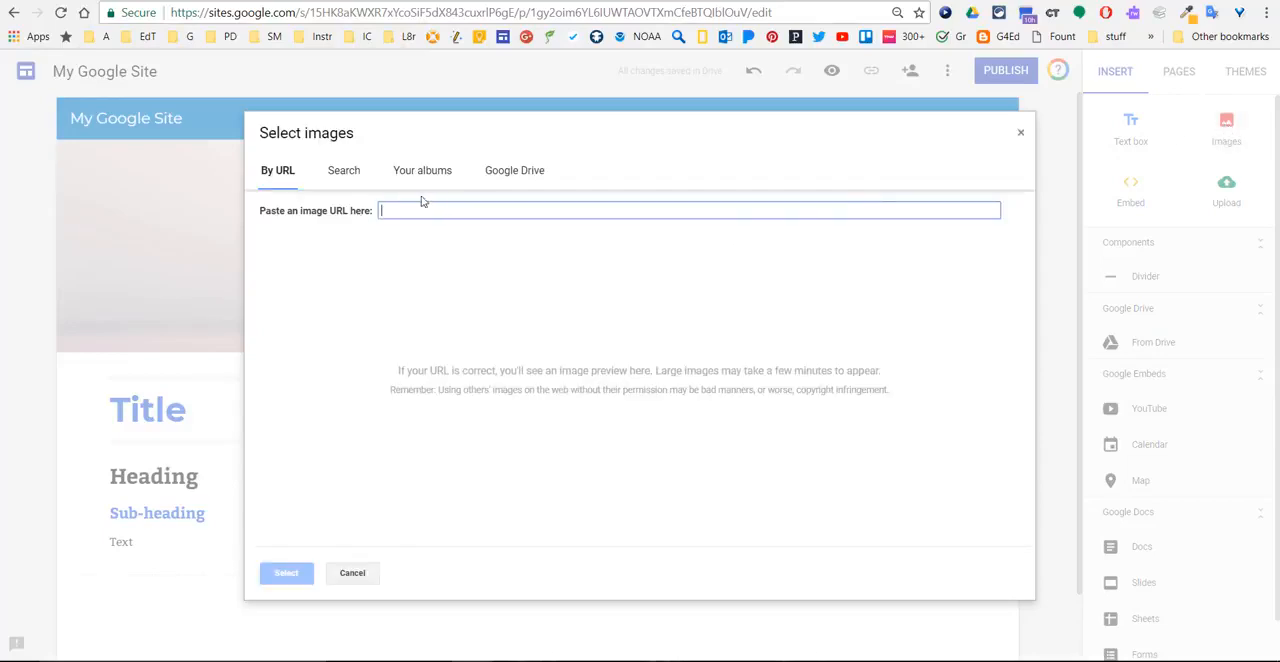
click(346, 175)
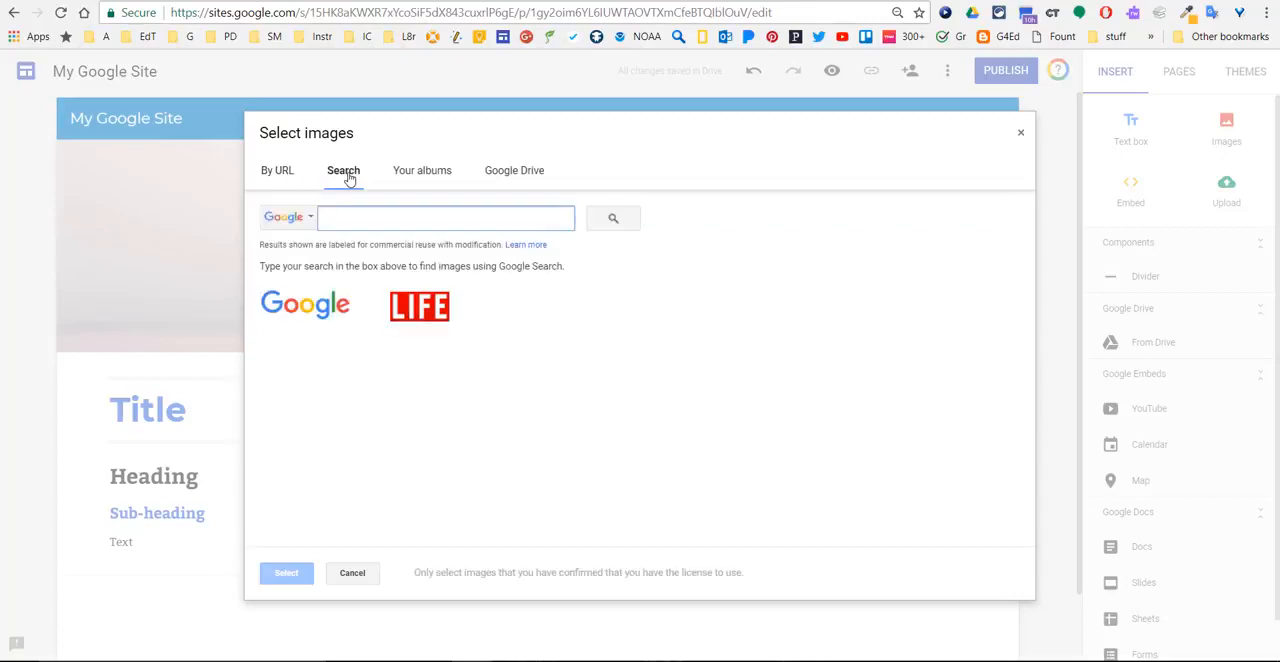
click(313, 222)
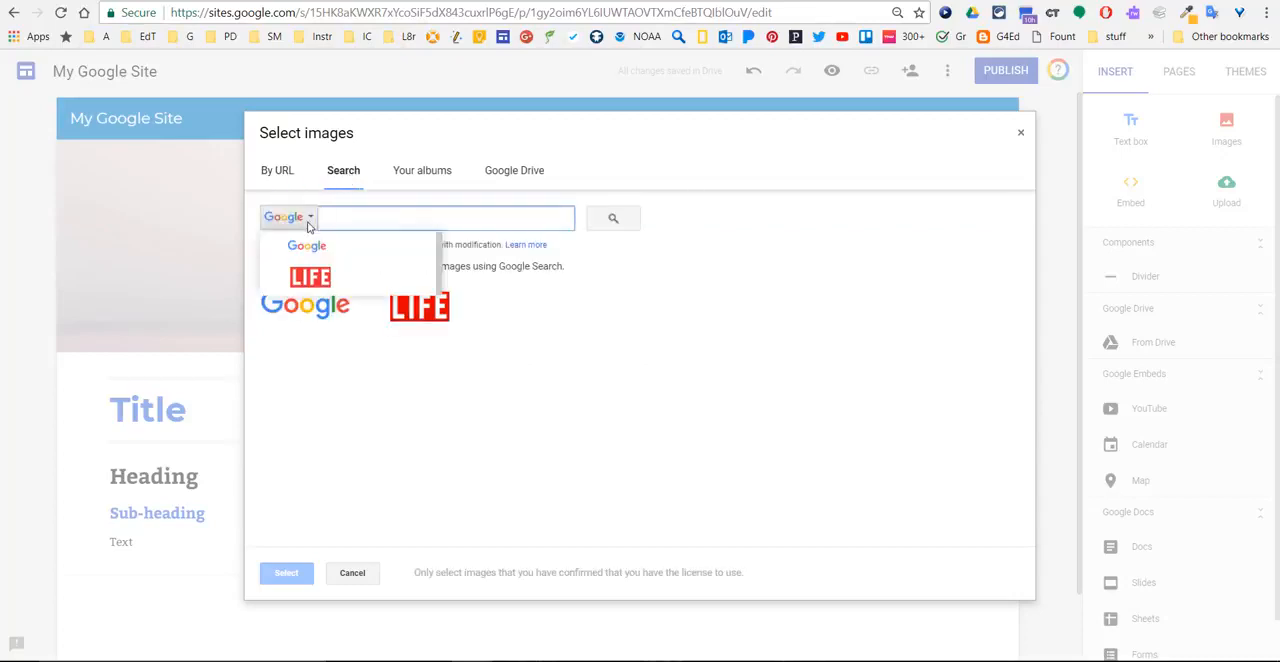
click(339, 213)
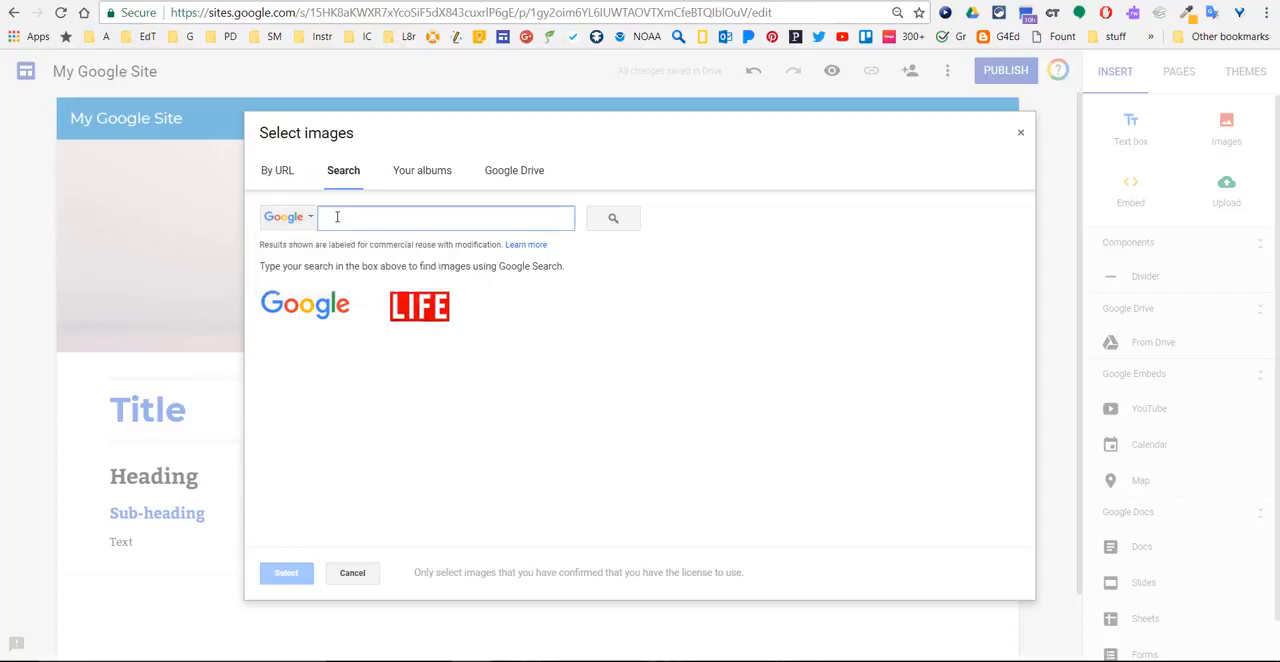
click(443, 178)
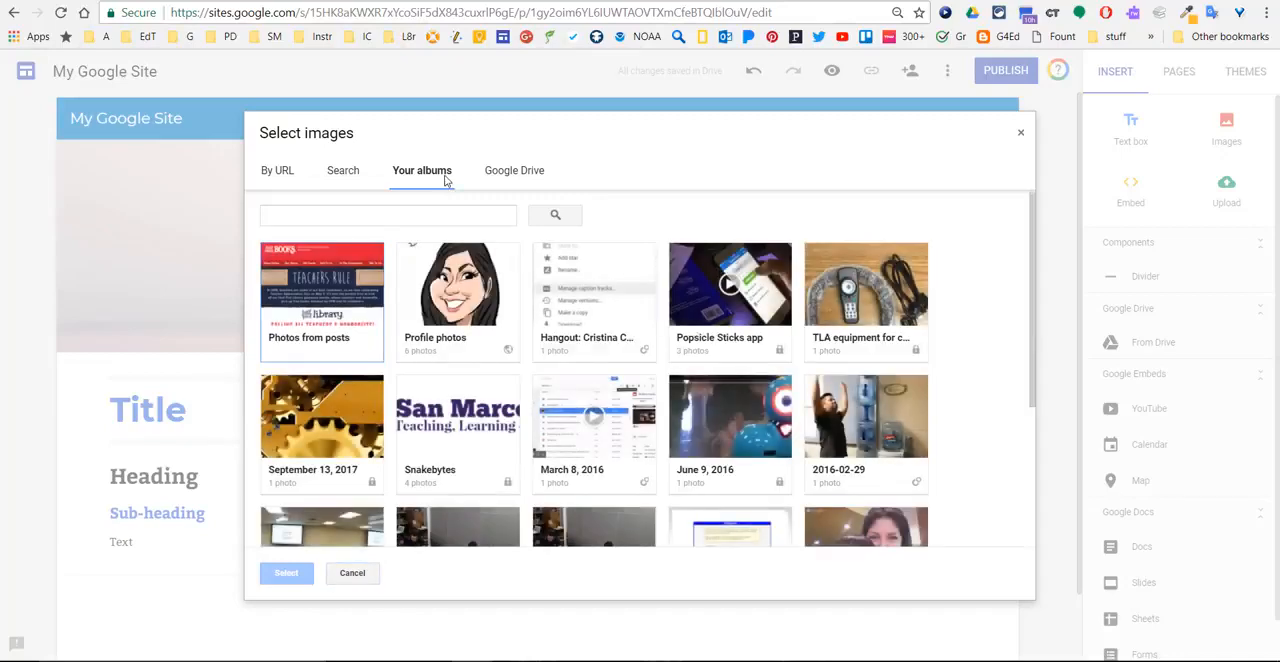
click(351, 406)
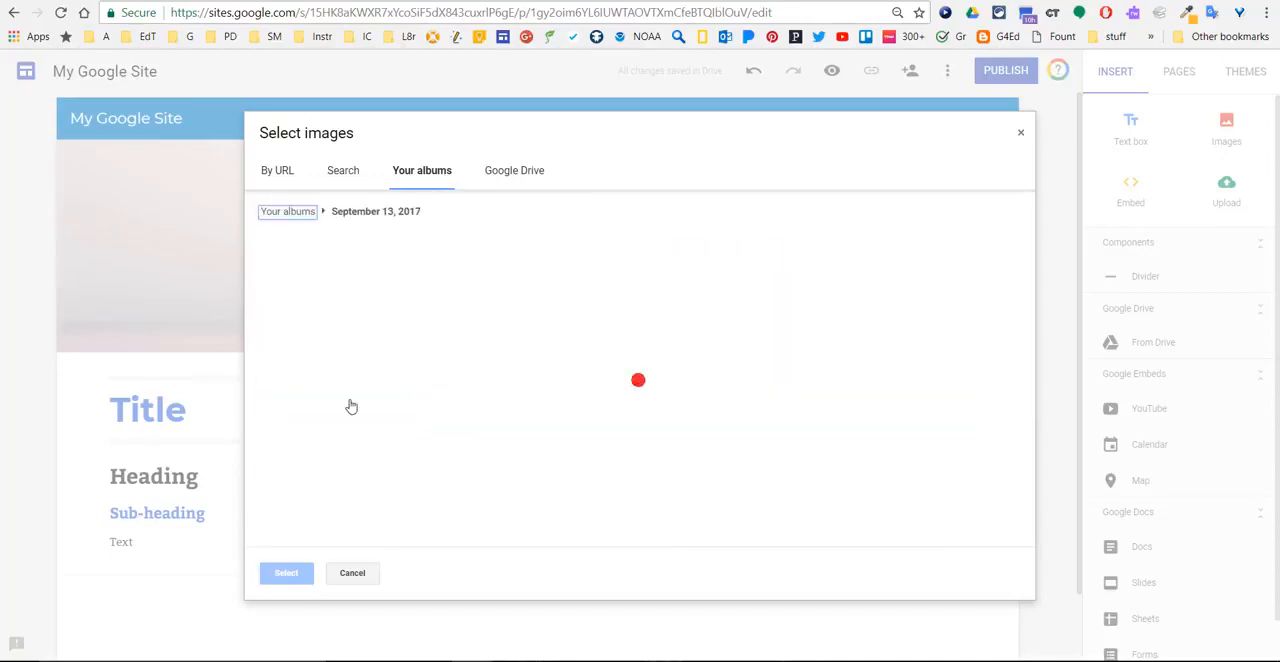
click(327, 291)
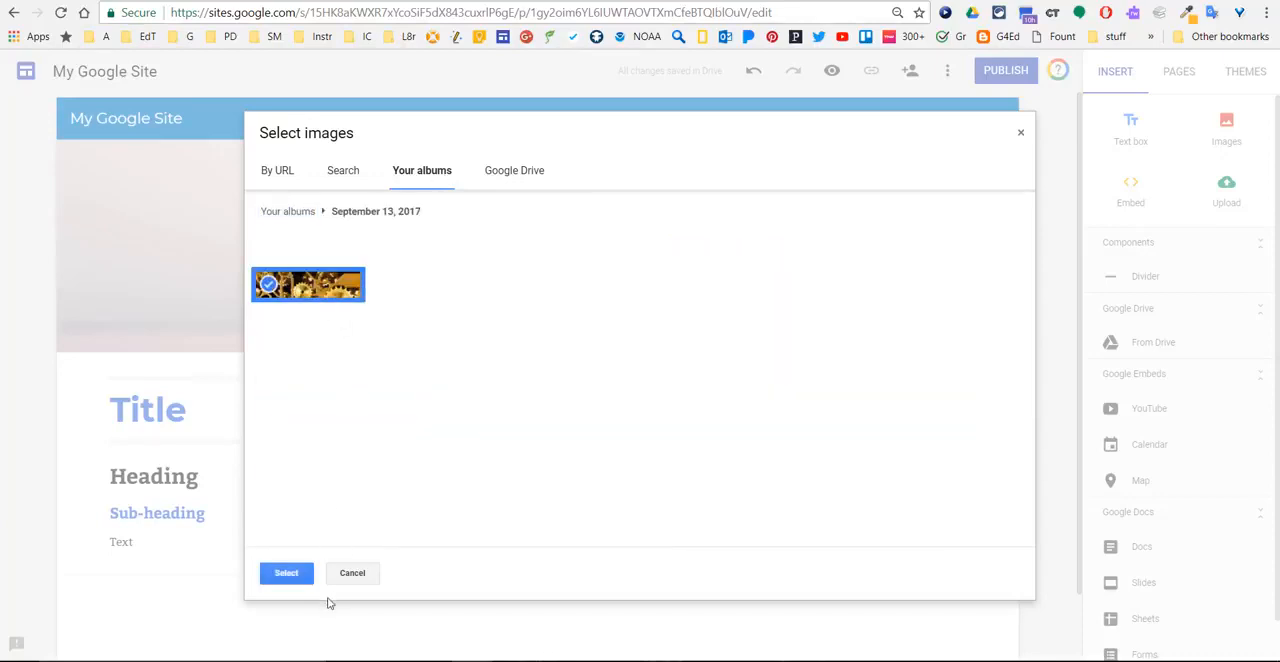
click(286, 573)
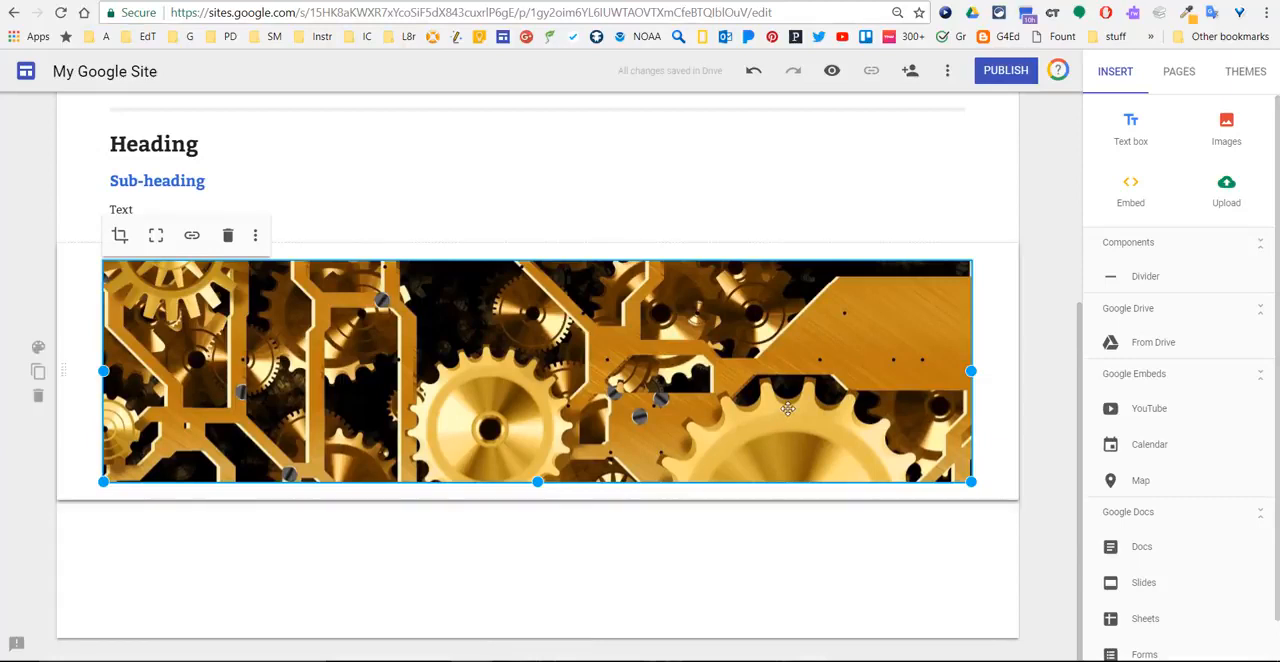
- Narrow the gears image to about half the content width and move it beside the text box under the header
drag(800, 392, 534, 403)
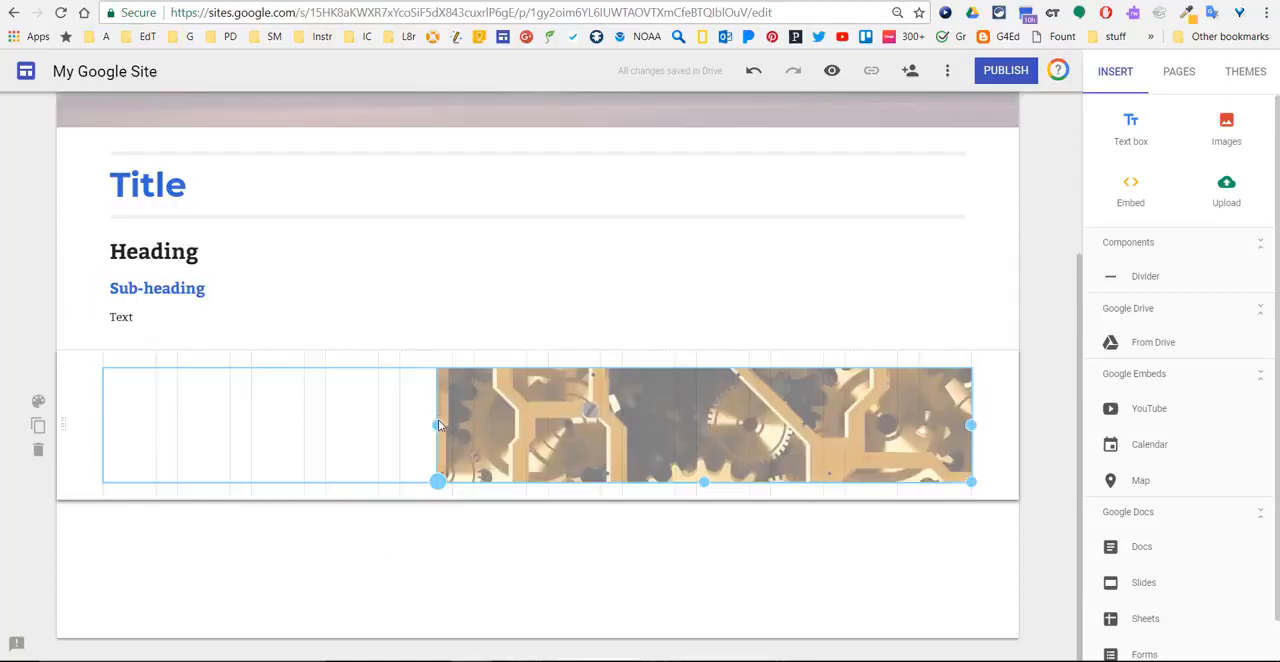
drag(437, 428, 434, 428)
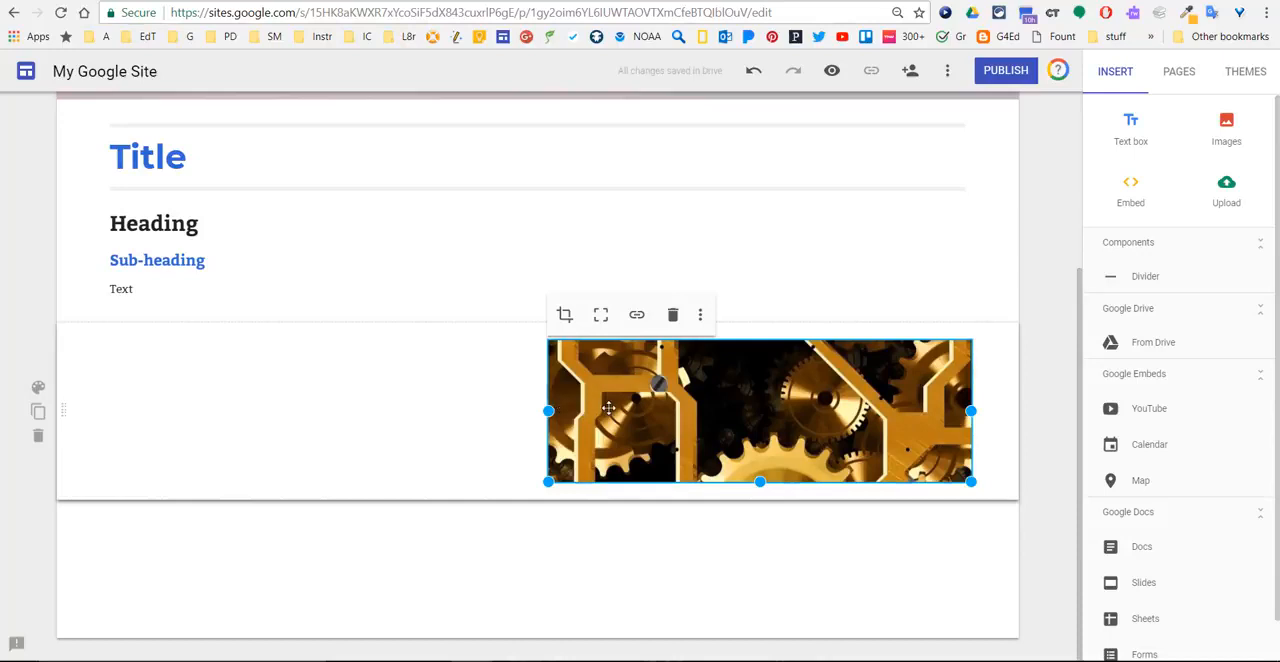
drag(618, 376, 609, 223)
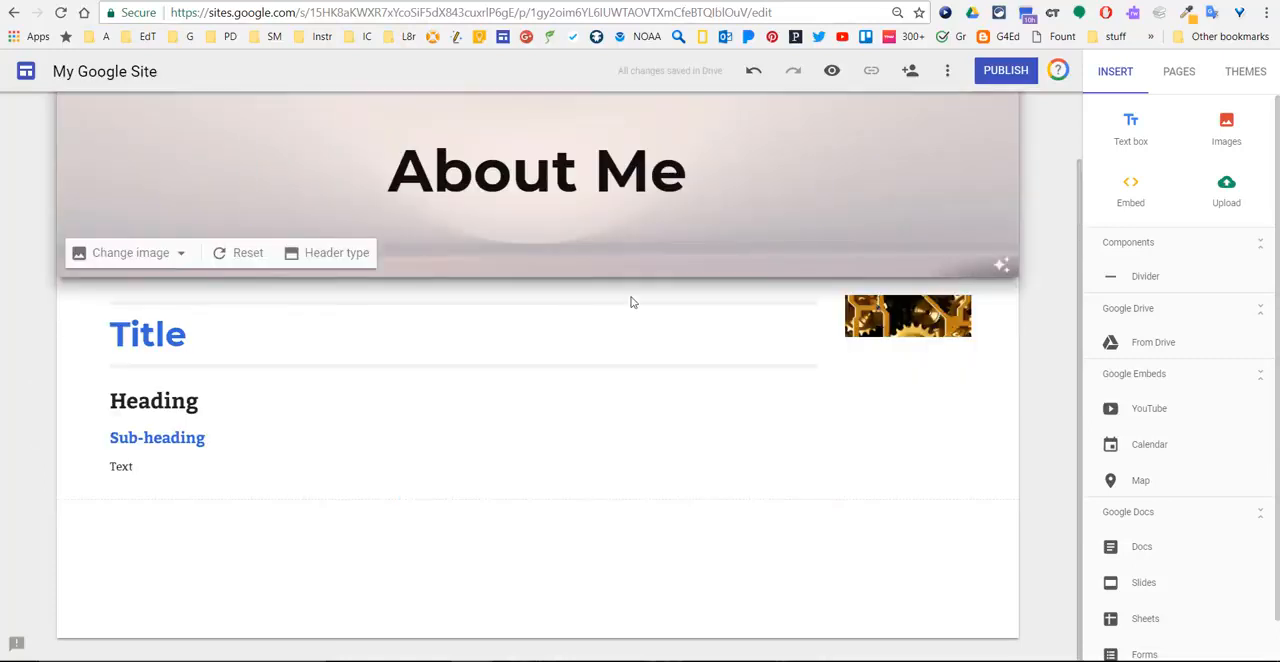
- Enlarge the gears image to about a third of the content width and roughly the height of the neighbouring text
click(874, 330)
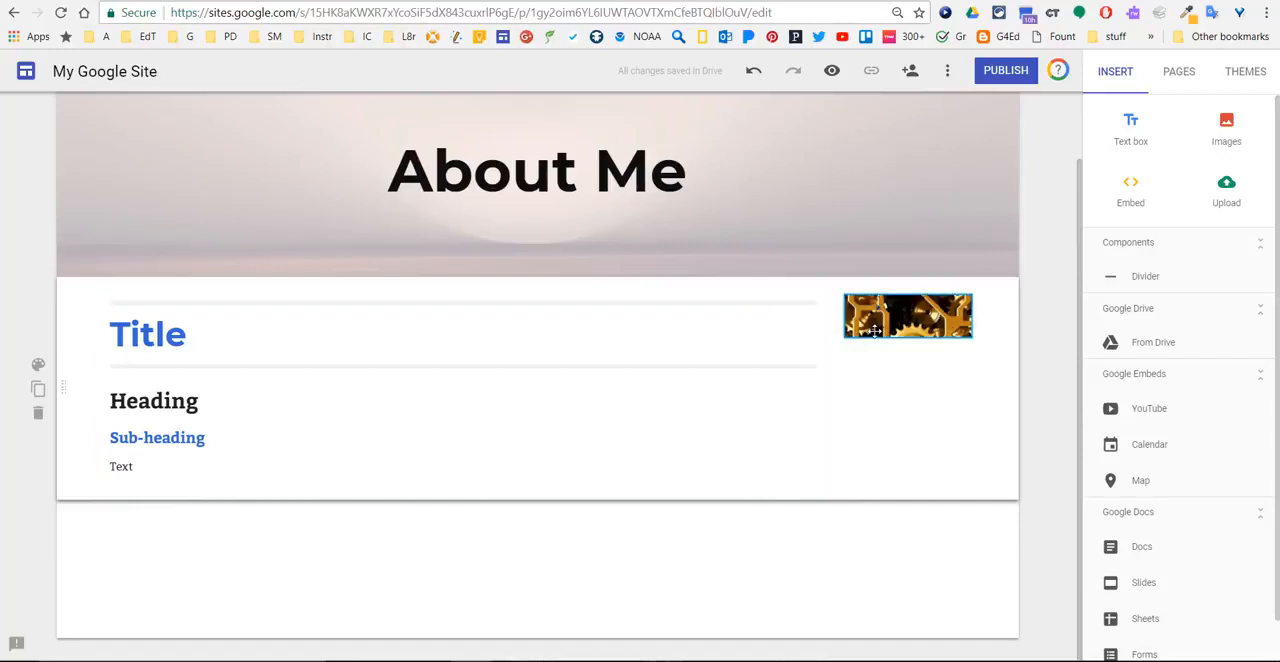
click(876, 326)
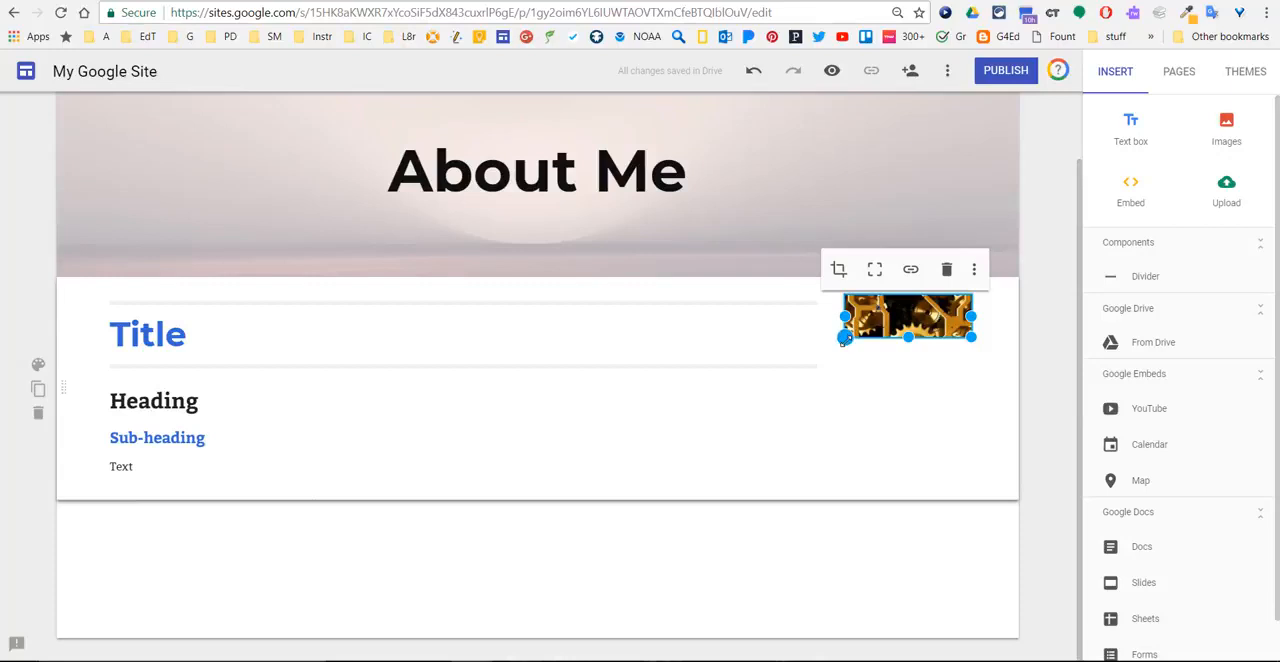
drag(844, 338, 674, 489)
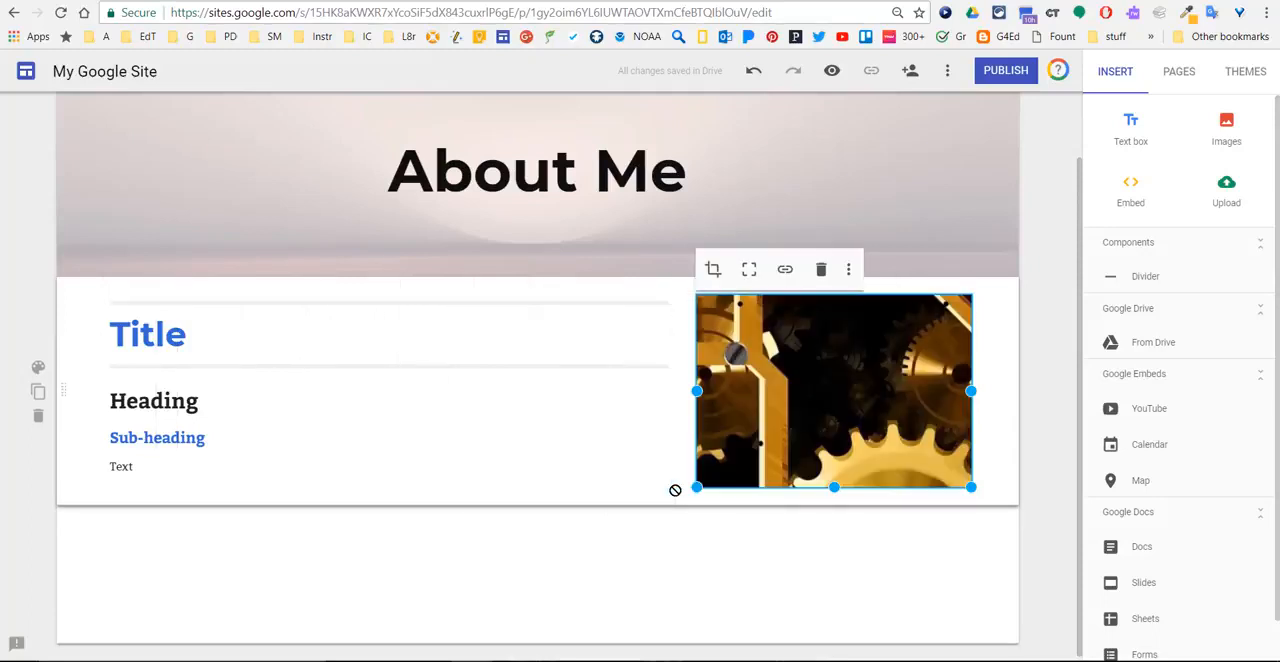
click(534, 522)
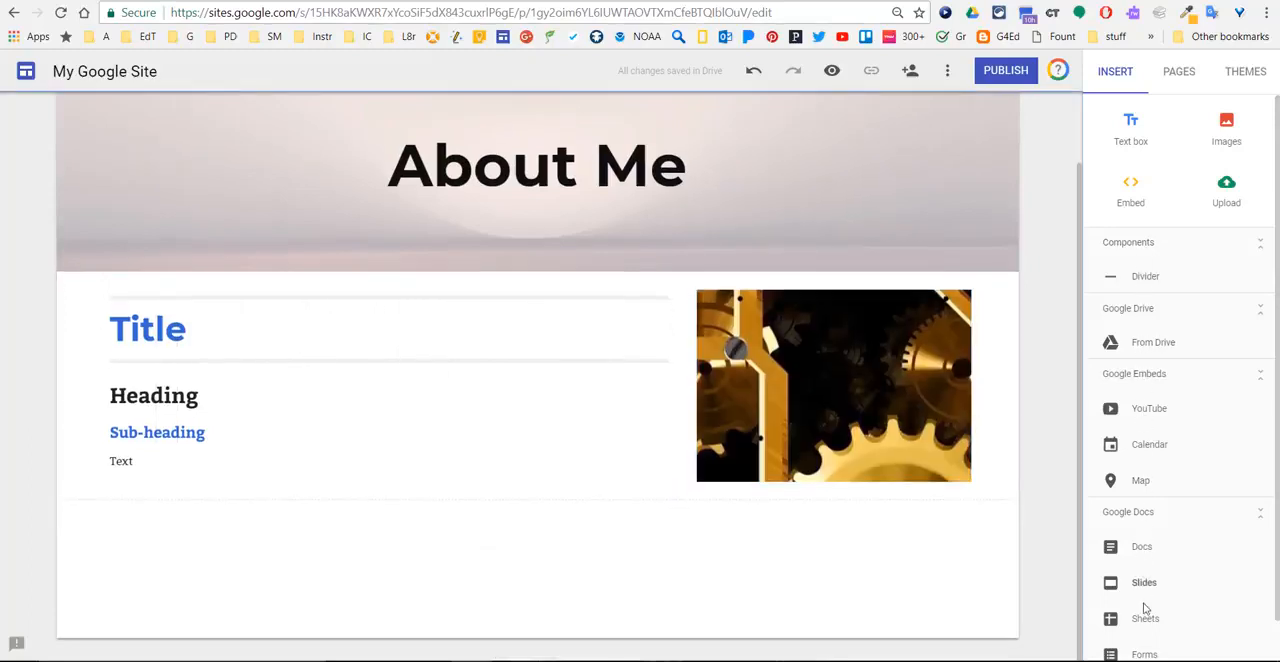
- Insert a divider below the section with the text and gears image
scroll(1145, 613, down, 1)
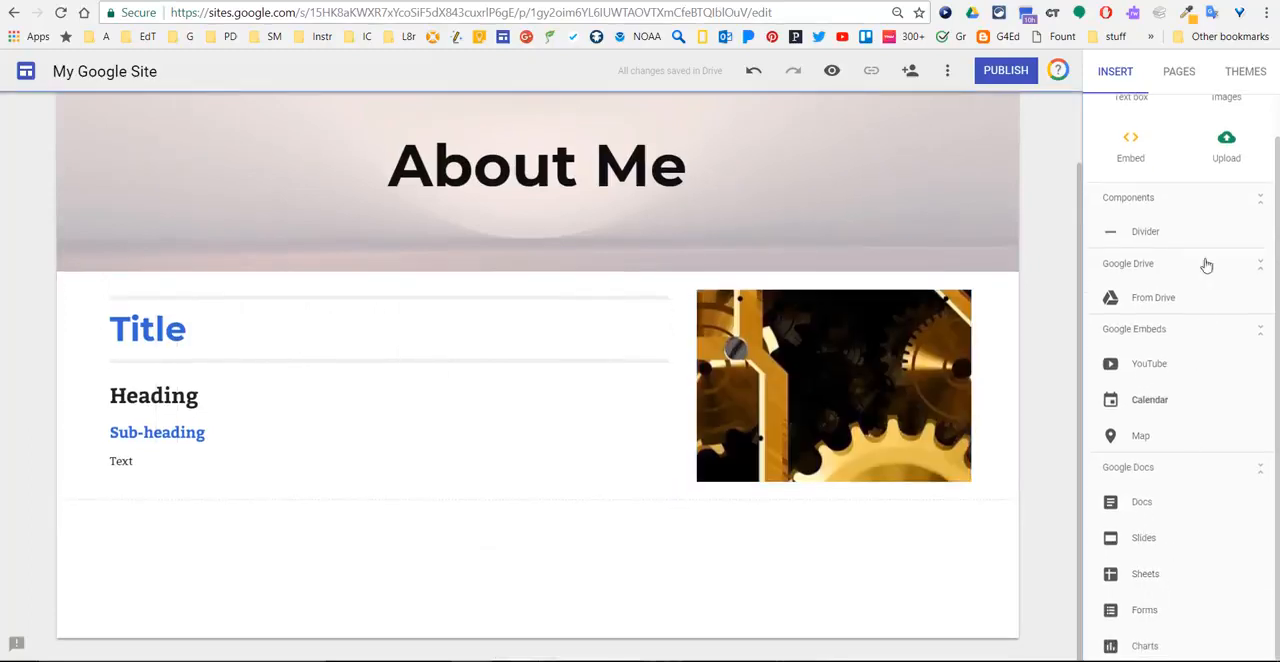
click(1146, 240)
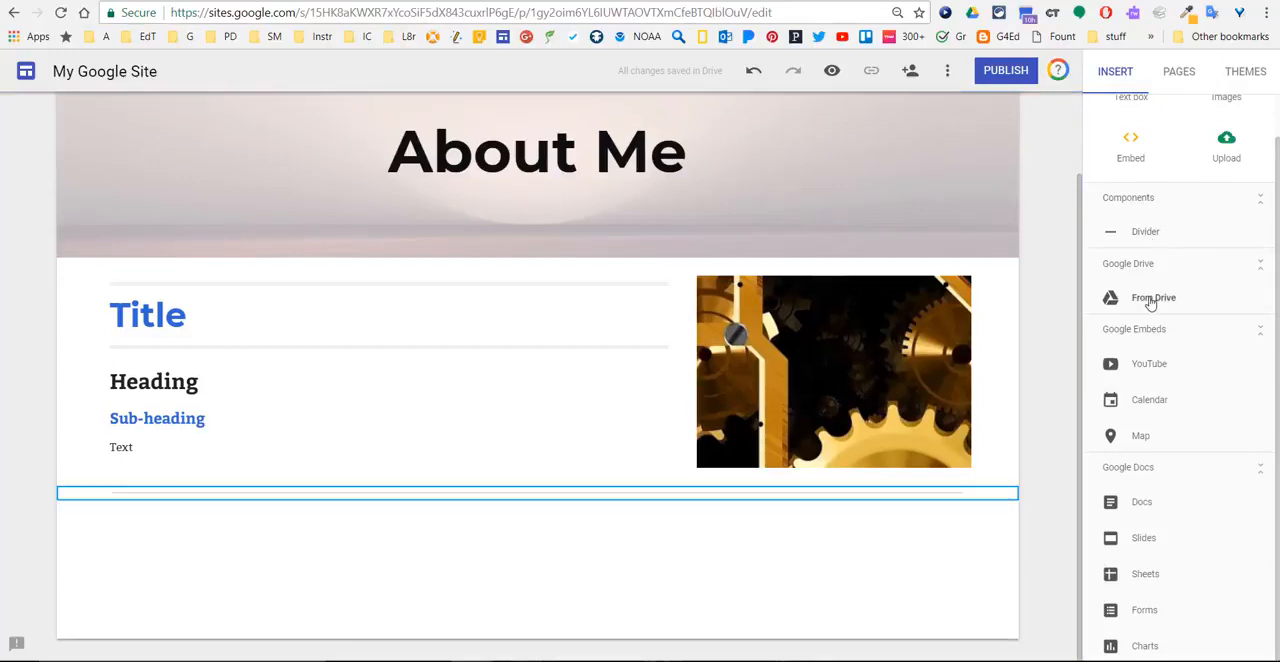
- Browse the Drive content available for insertion under My Drive, Team Drives and Shared with me, and close the picker
click(1152, 298)
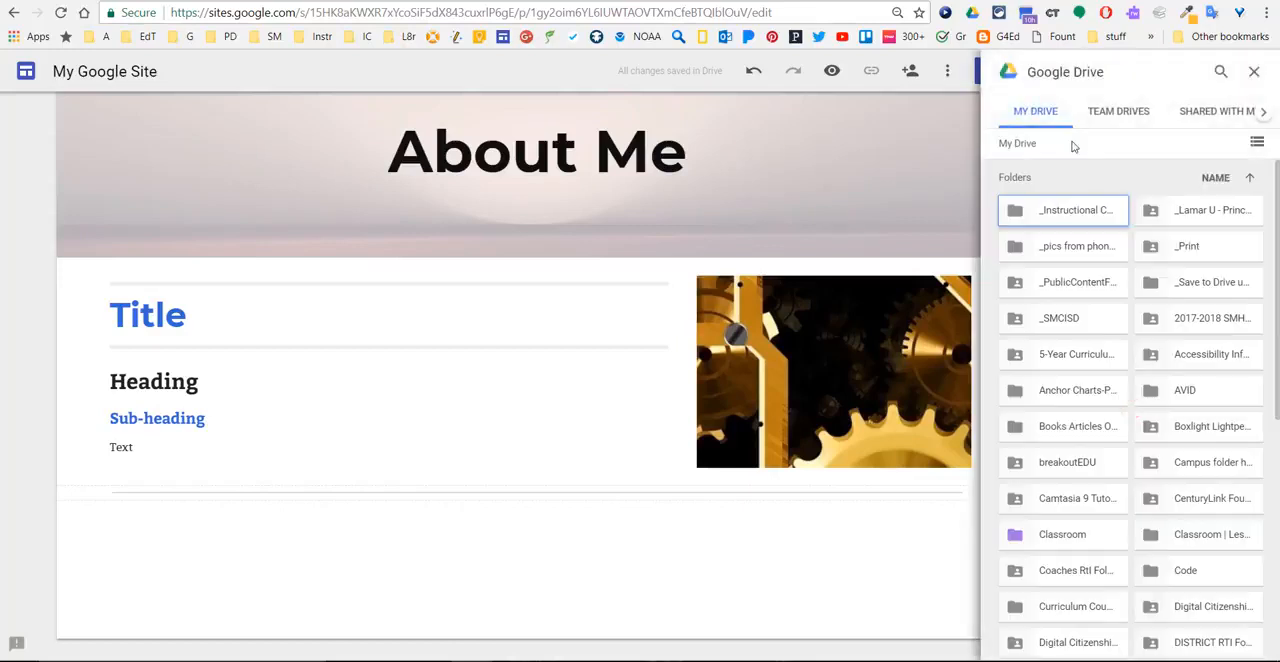
click(1109, 118)
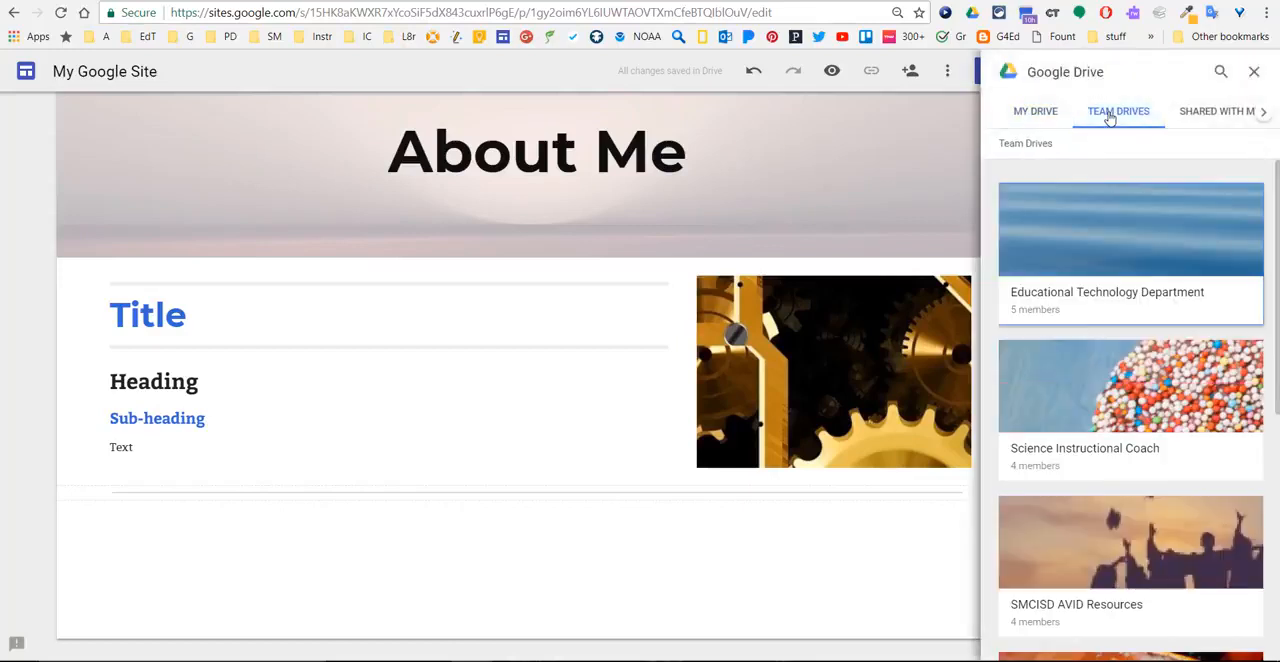
click(1198, 121)
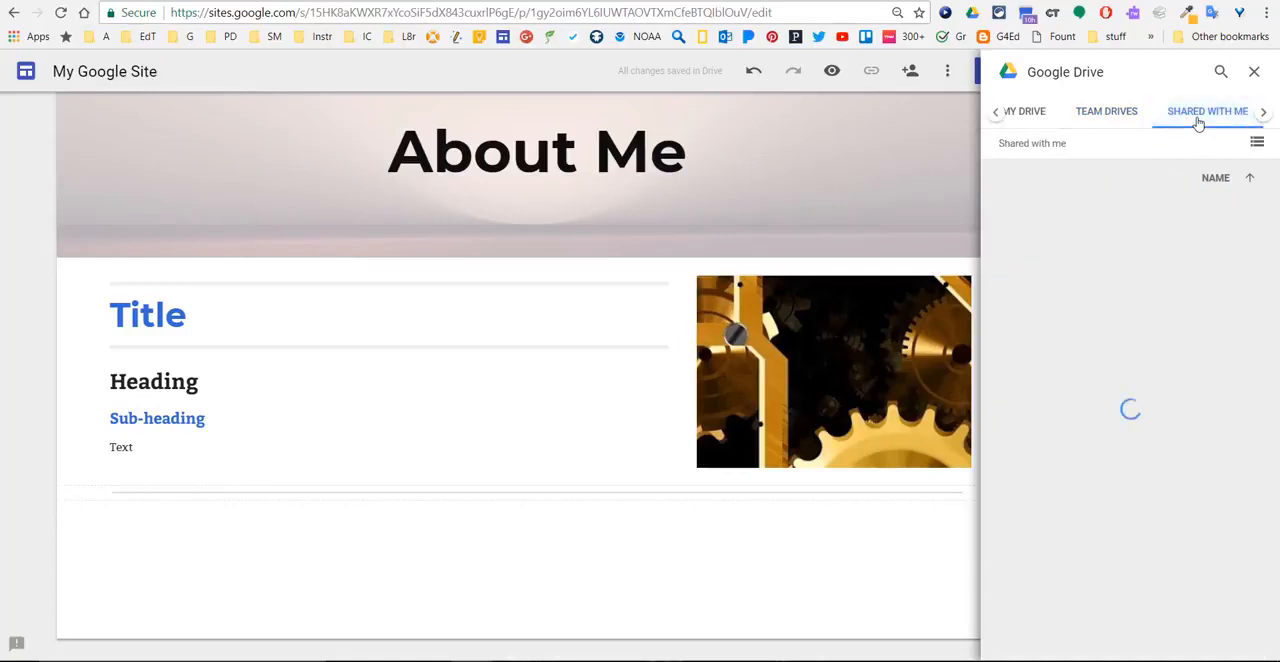
click(1252, 72)
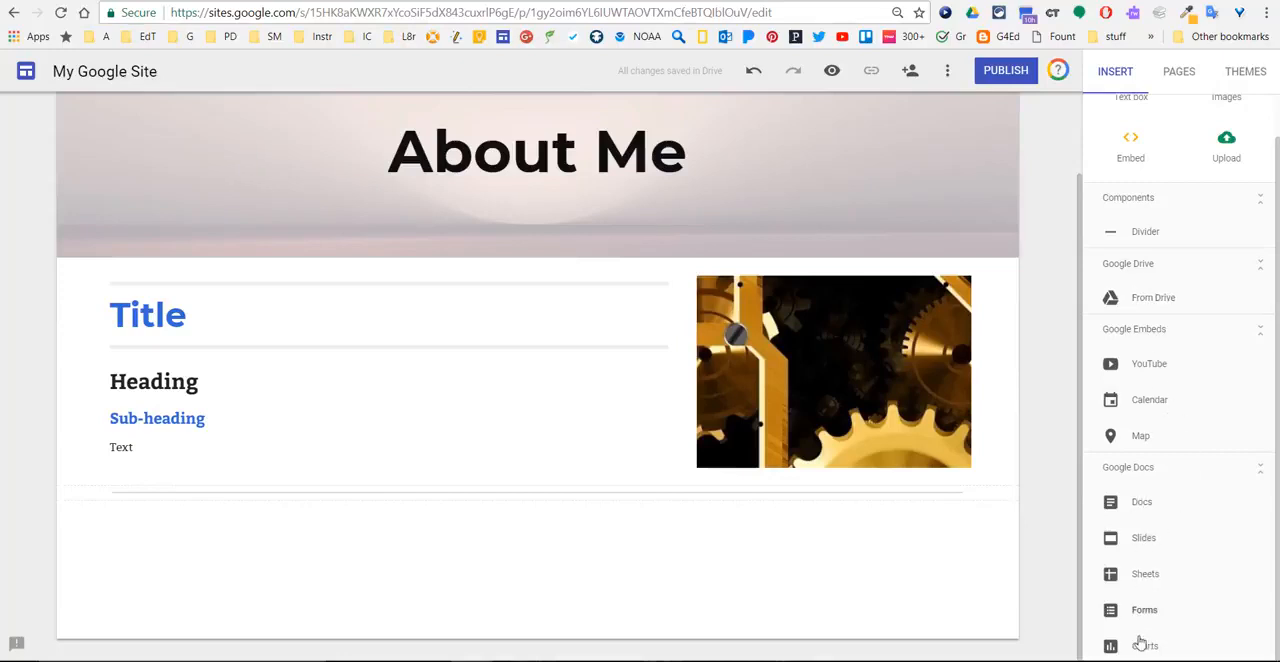
- Browse the recent Docs files available for embedding in list and grid view, look at the Drive search, and close the picker
click(1143, 512)
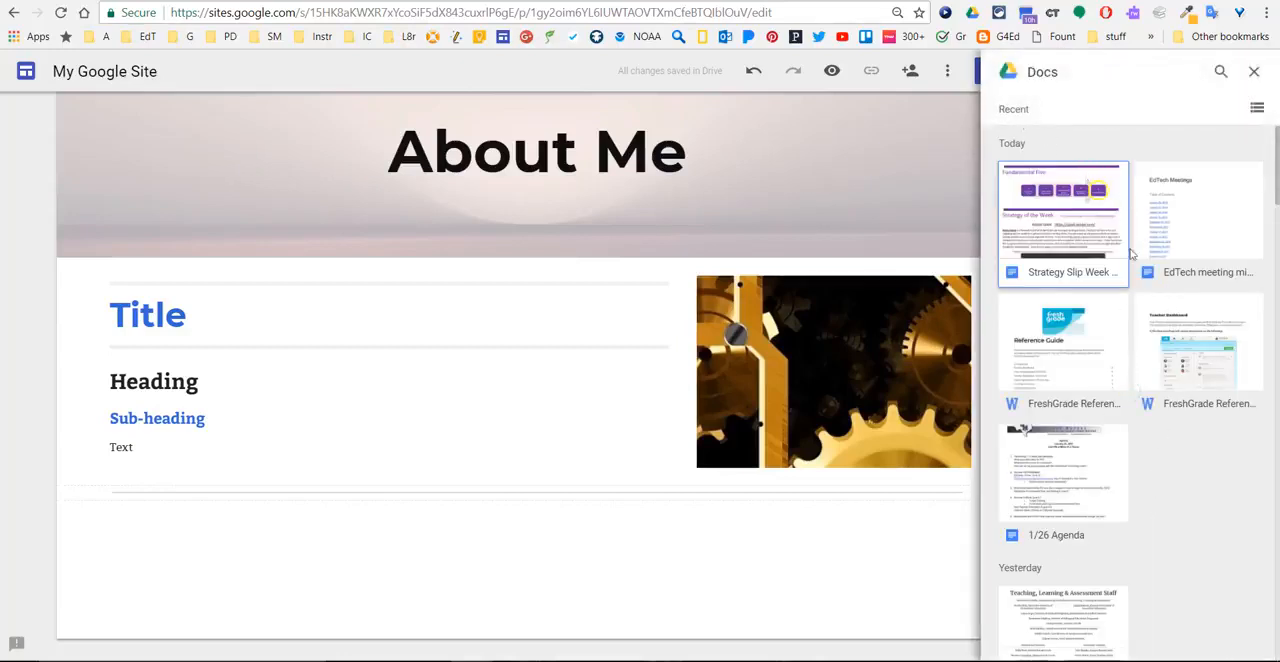
click(1257, 108)
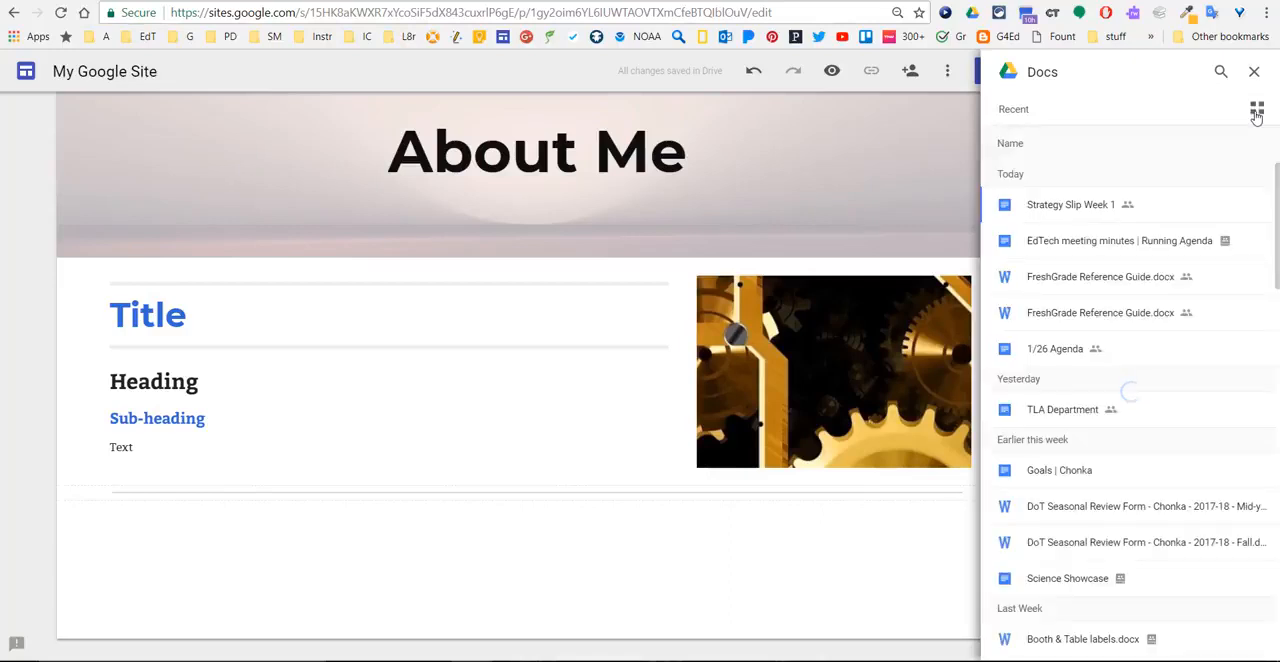
click(1257, 110)
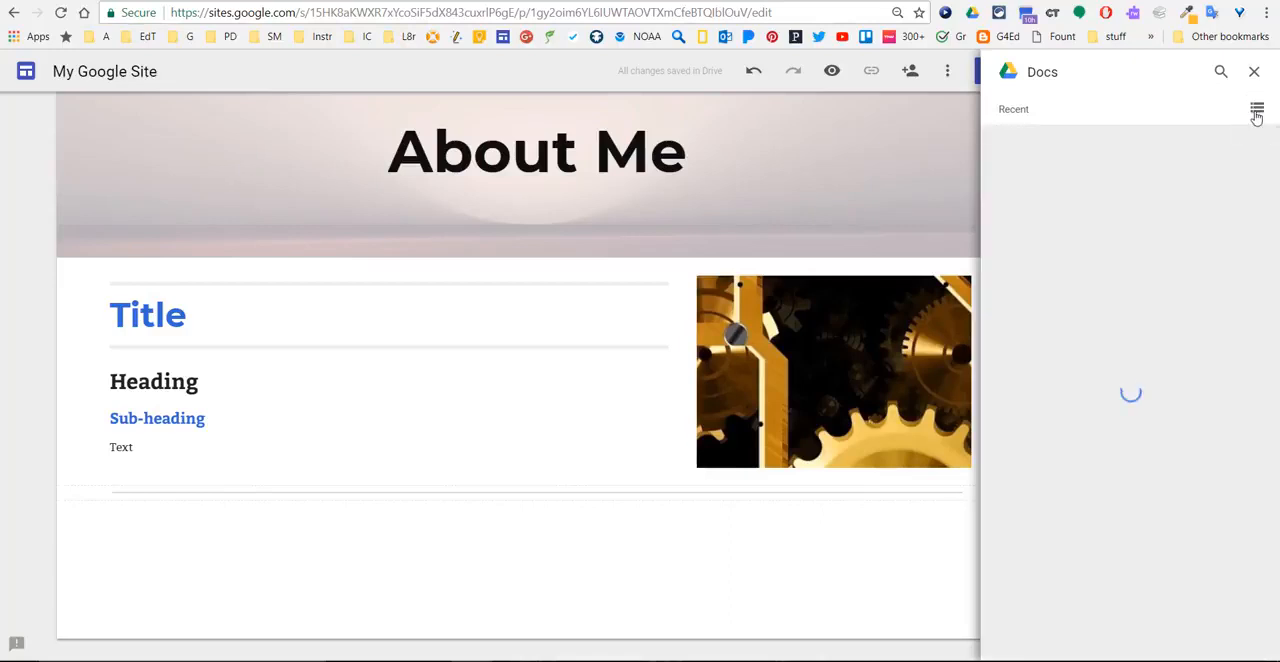
click(1219, 75)
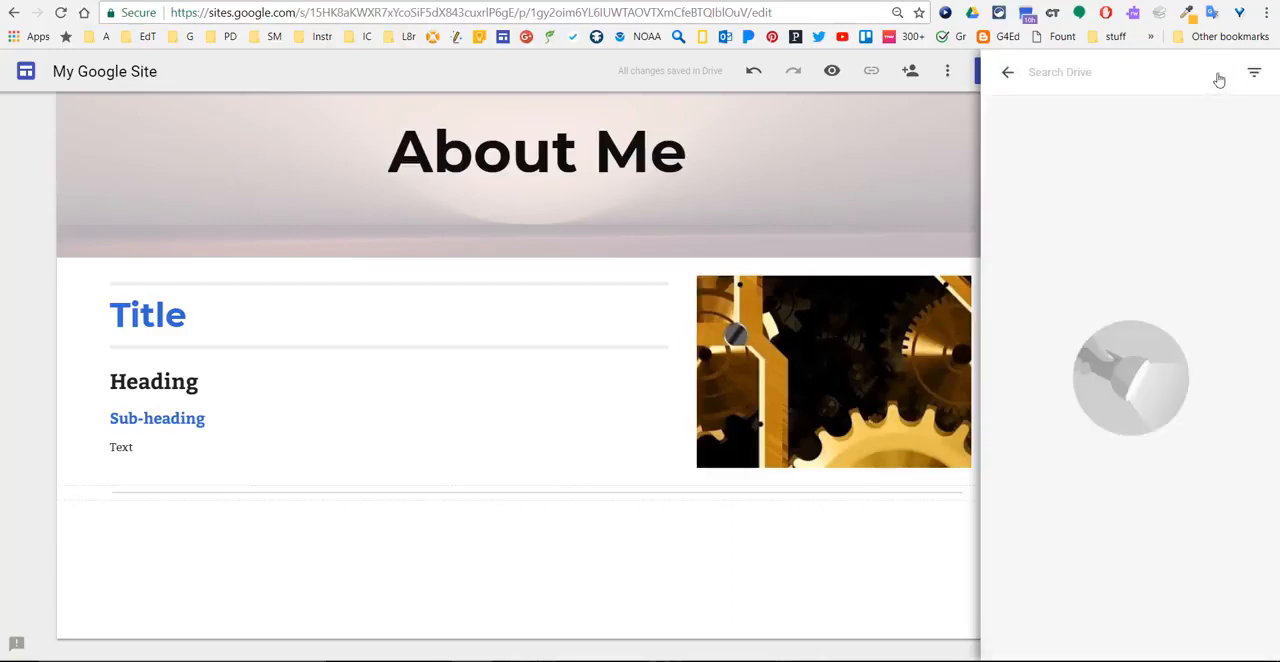
click(1008, 73)
click(1253, 76)
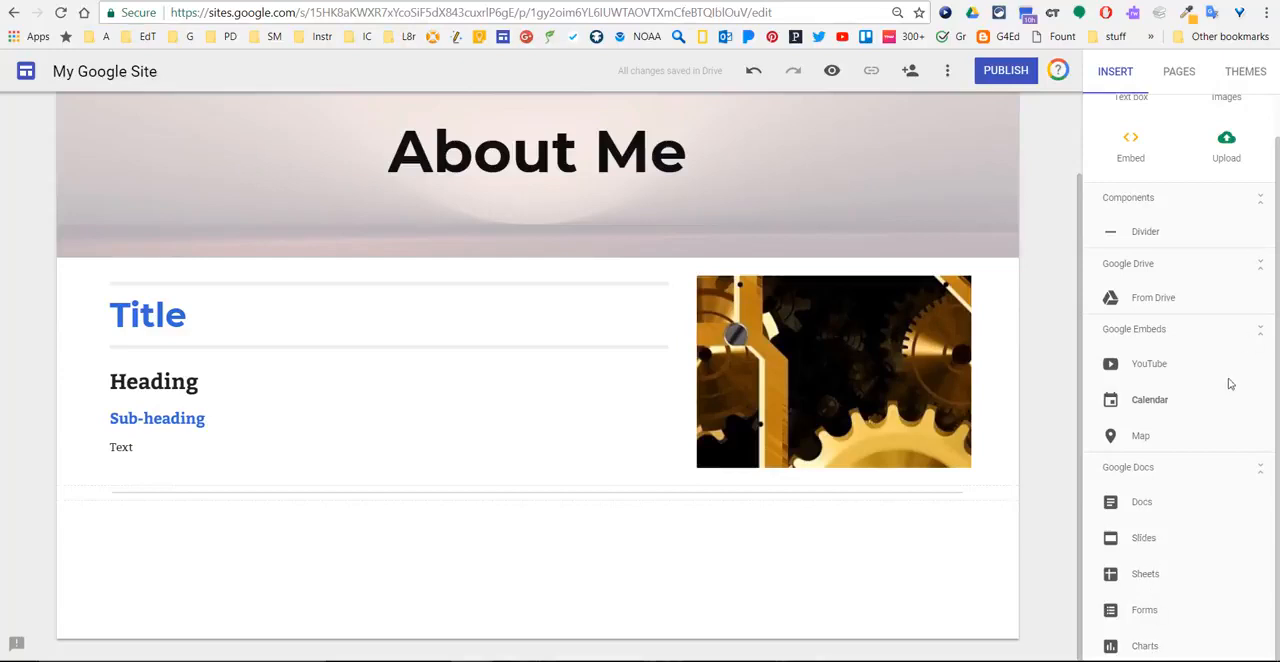
- Look at the YouTube video search, the uploaded videos and the list of calendars available for embedding, closing each picker
click(1163, 372)
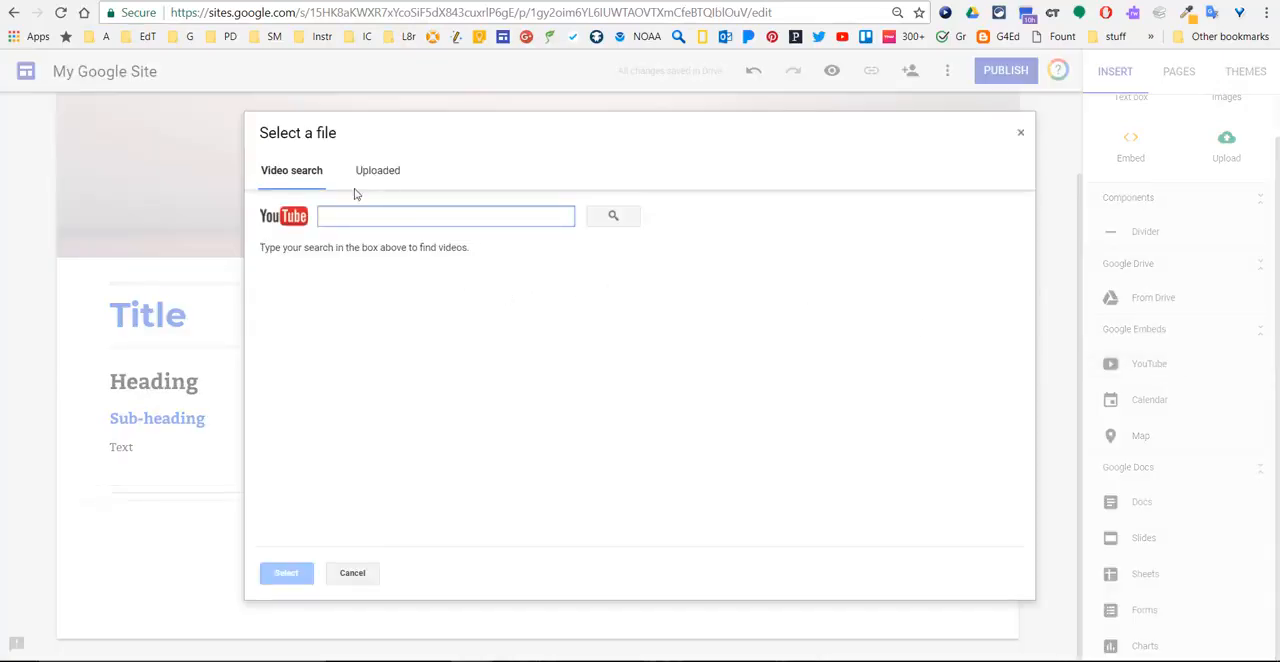
click(383, 173)
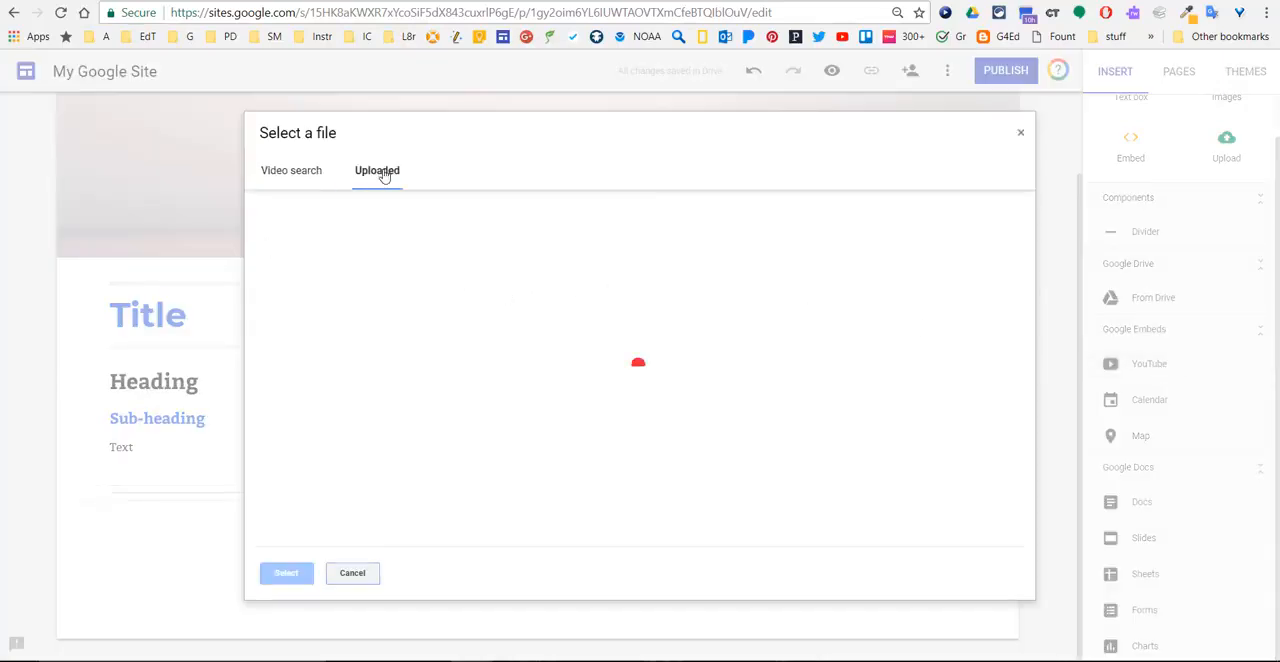
key(Escape)
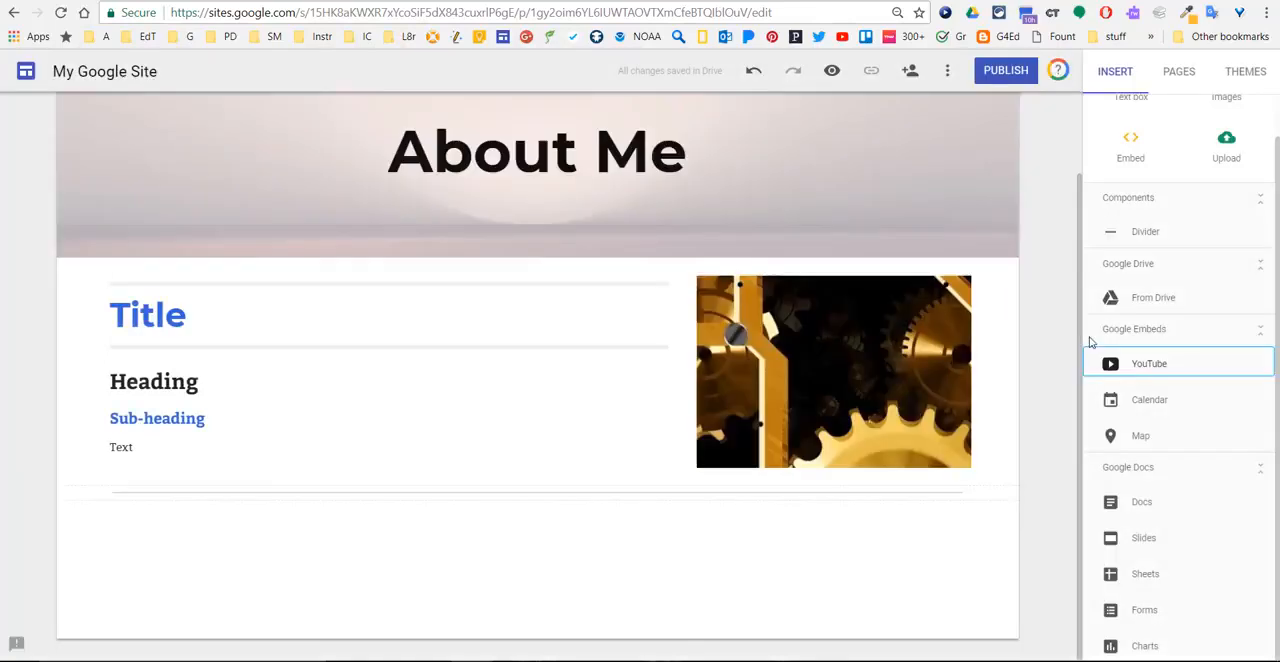
click(1148, 401)
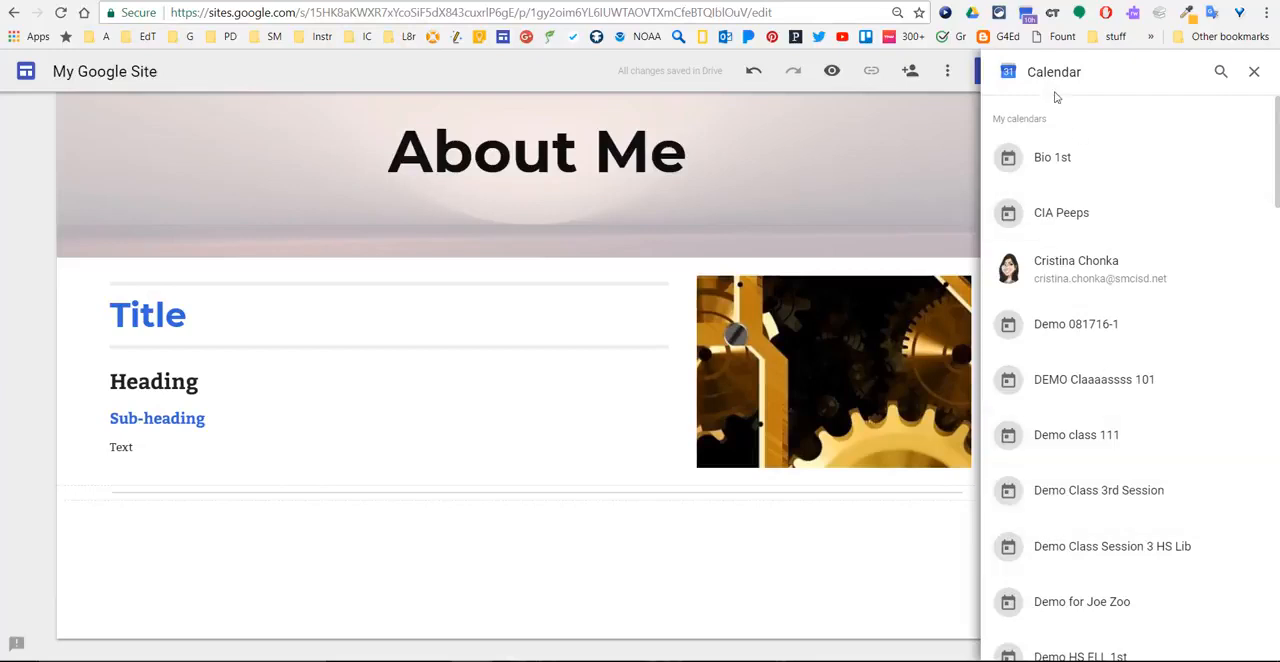
click(1253, 72)
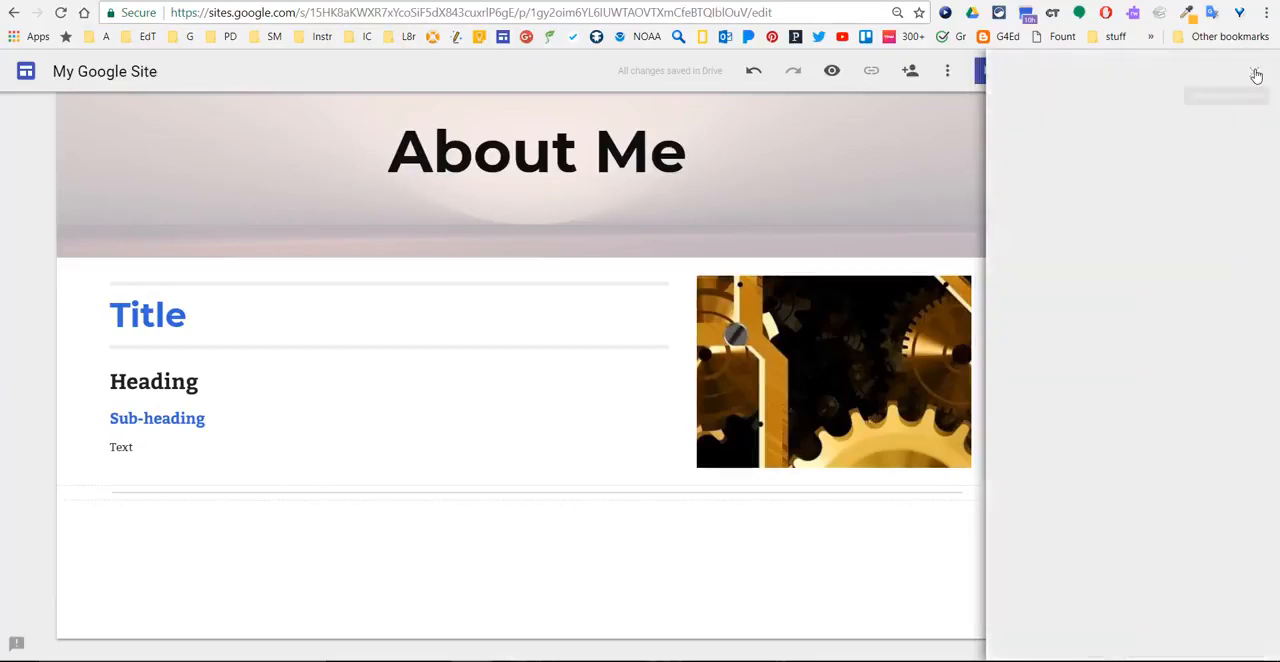
- Embed the "SMCISD Schools" map from My Maps below the divider on the About Me page
click(1151, 440)
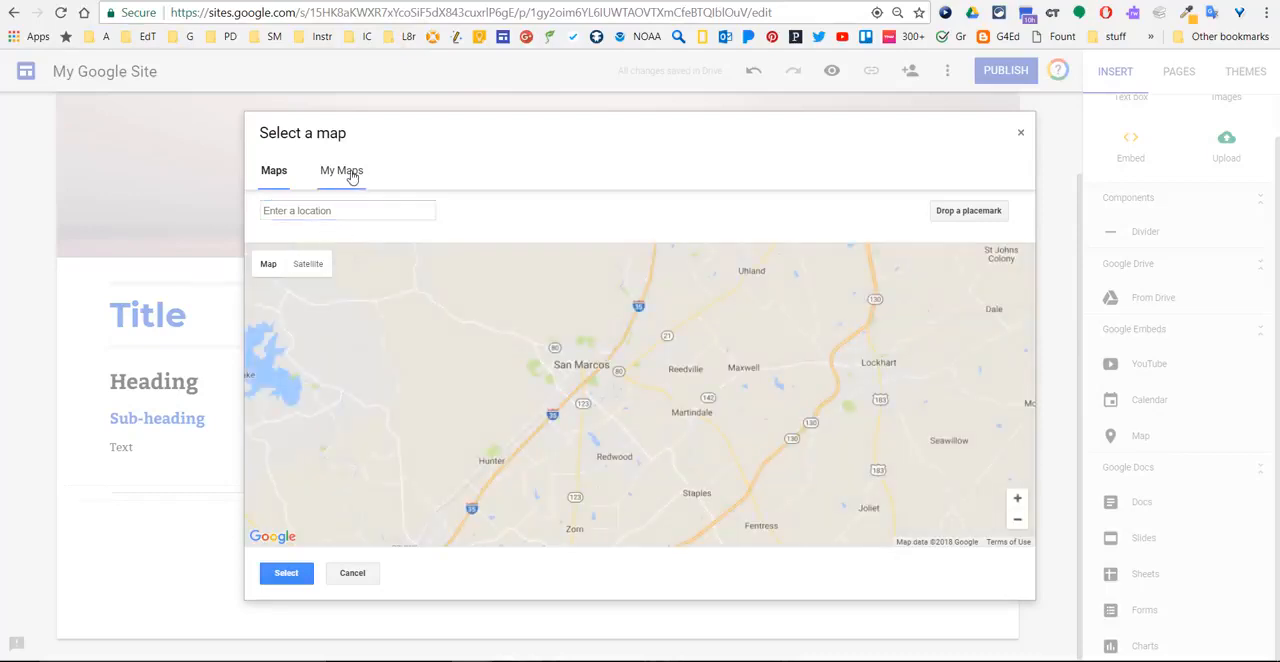
click(350, 173)
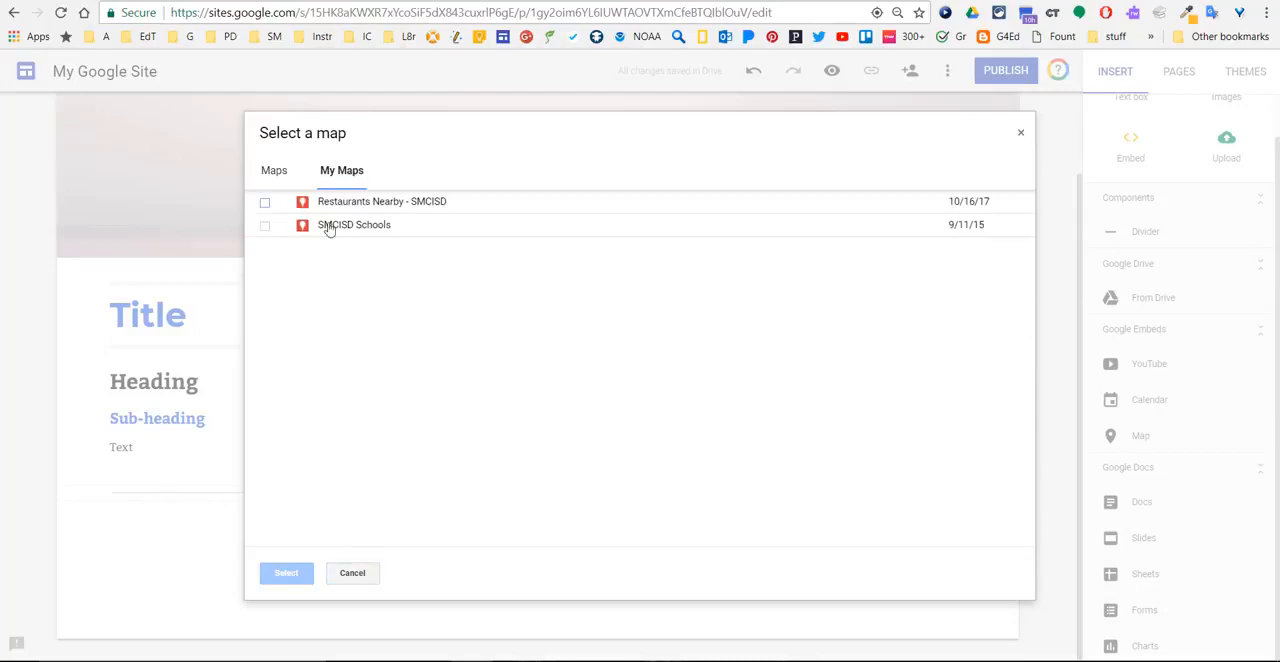
click(328, 228)
click(285, 572)
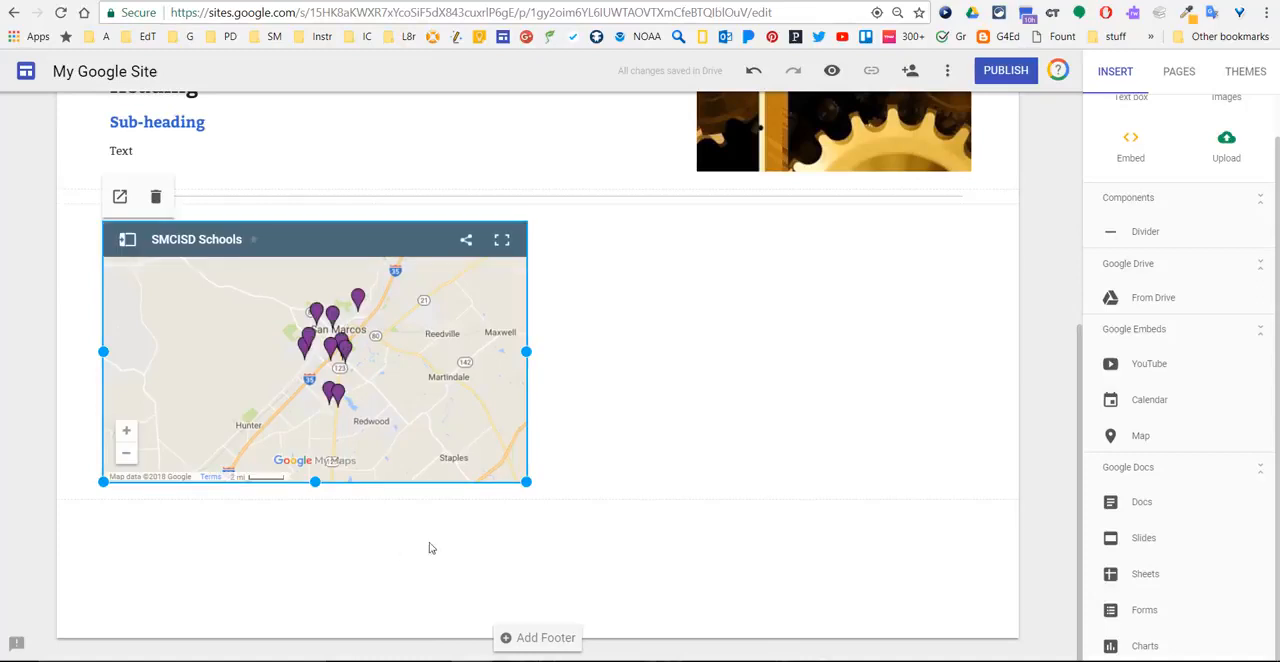
click(735, 416)
scroll(1110, 440, up, 2)
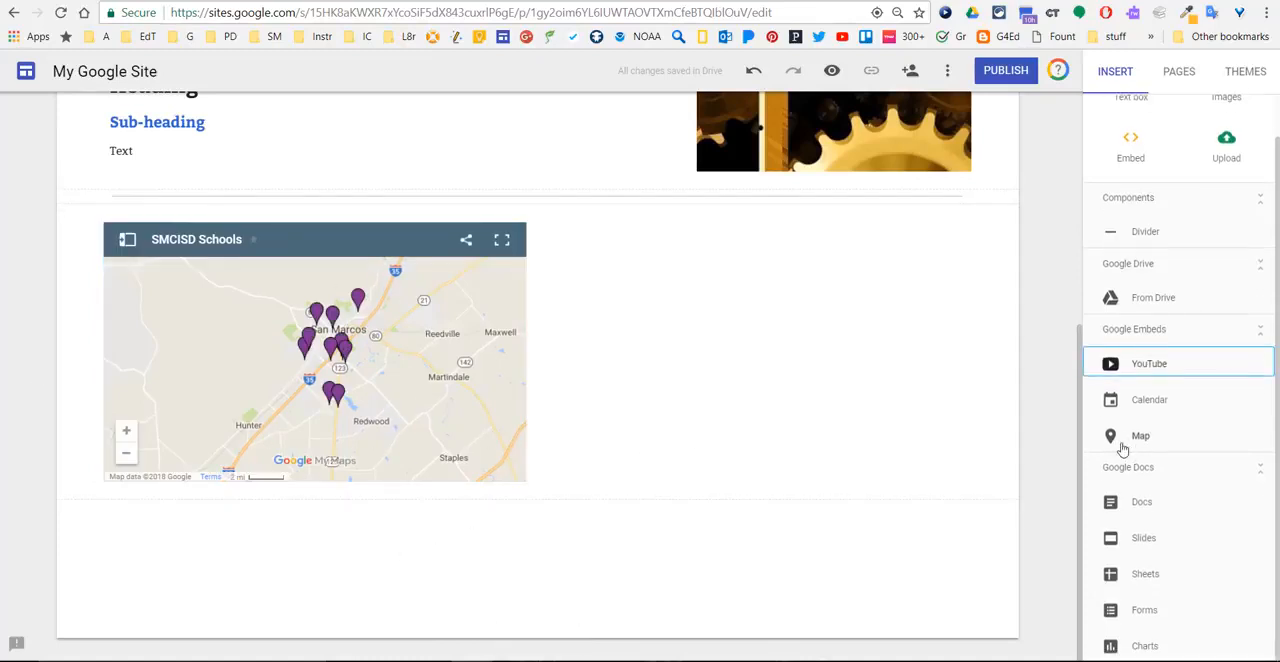
- Add a new page named "Biology" to the site
scroll(851, 405, up, 4)
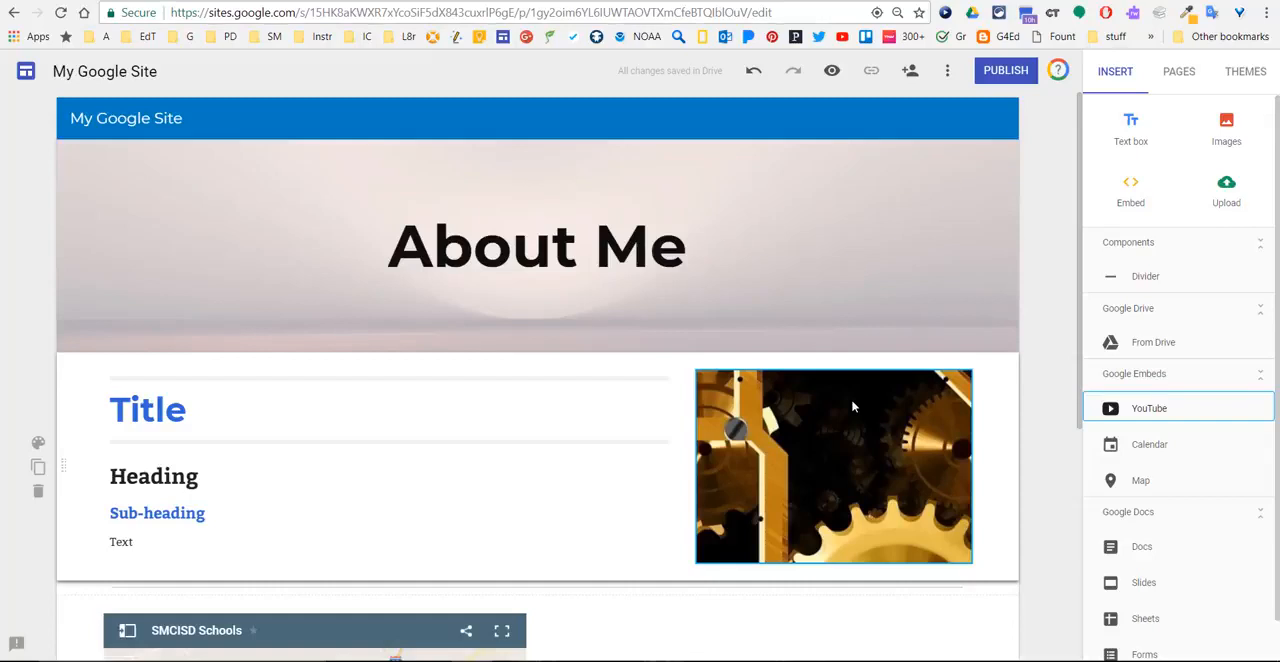
click(1172, 74)
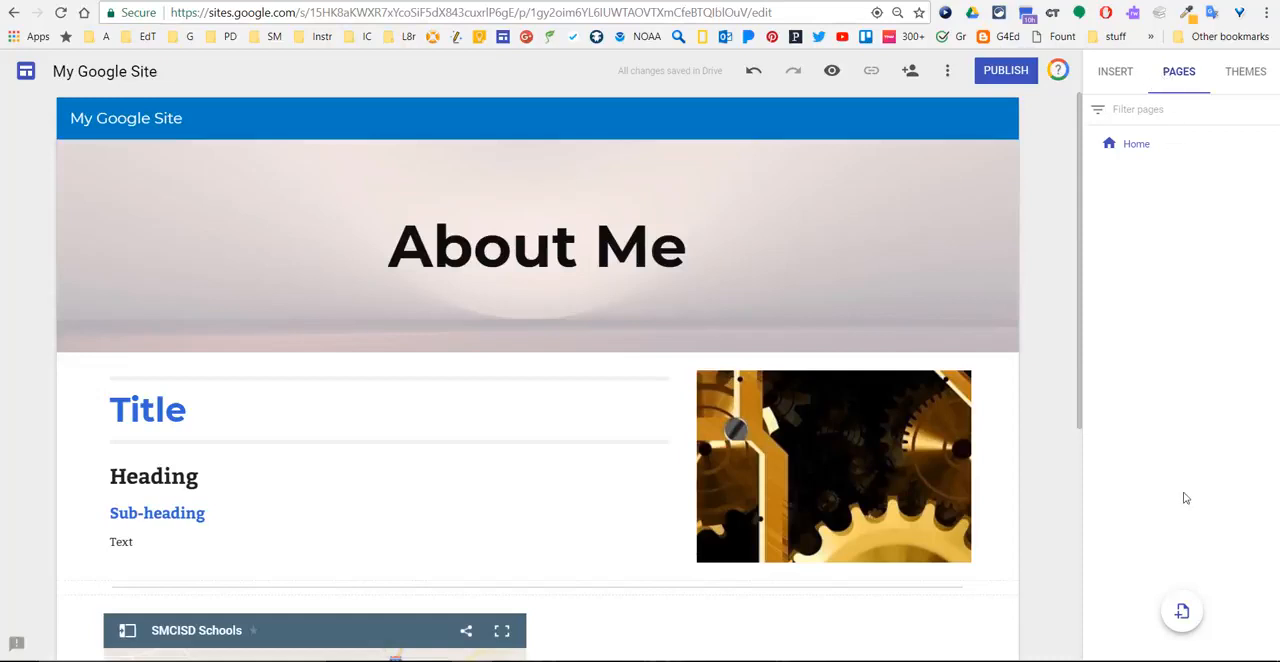
click(1182, 612)
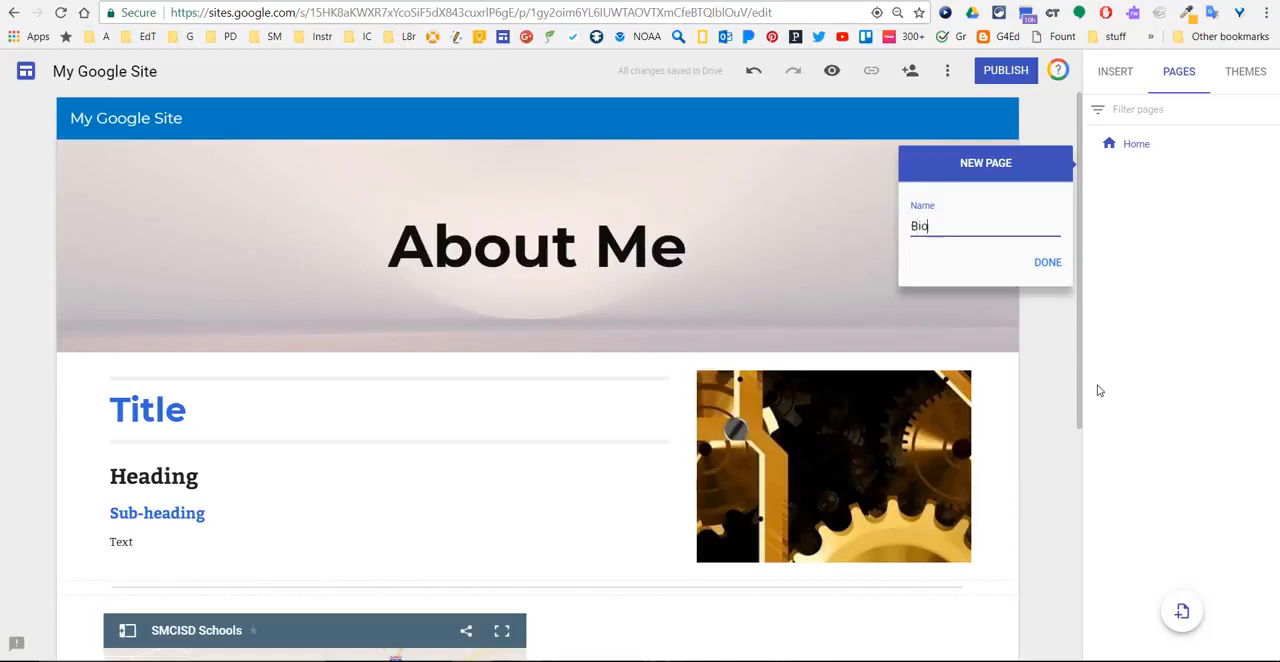
key(Return)
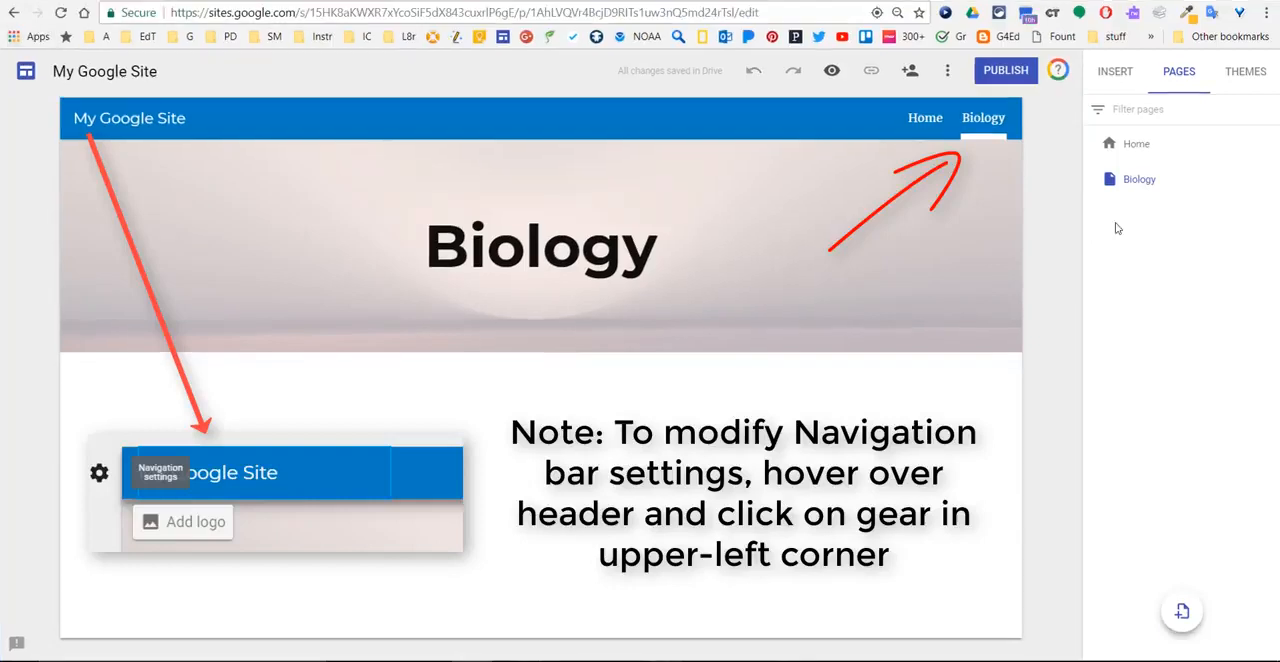
- Add a text box to the Biology page and pick an image from a Google image search for "dna"
click(1122, 78)
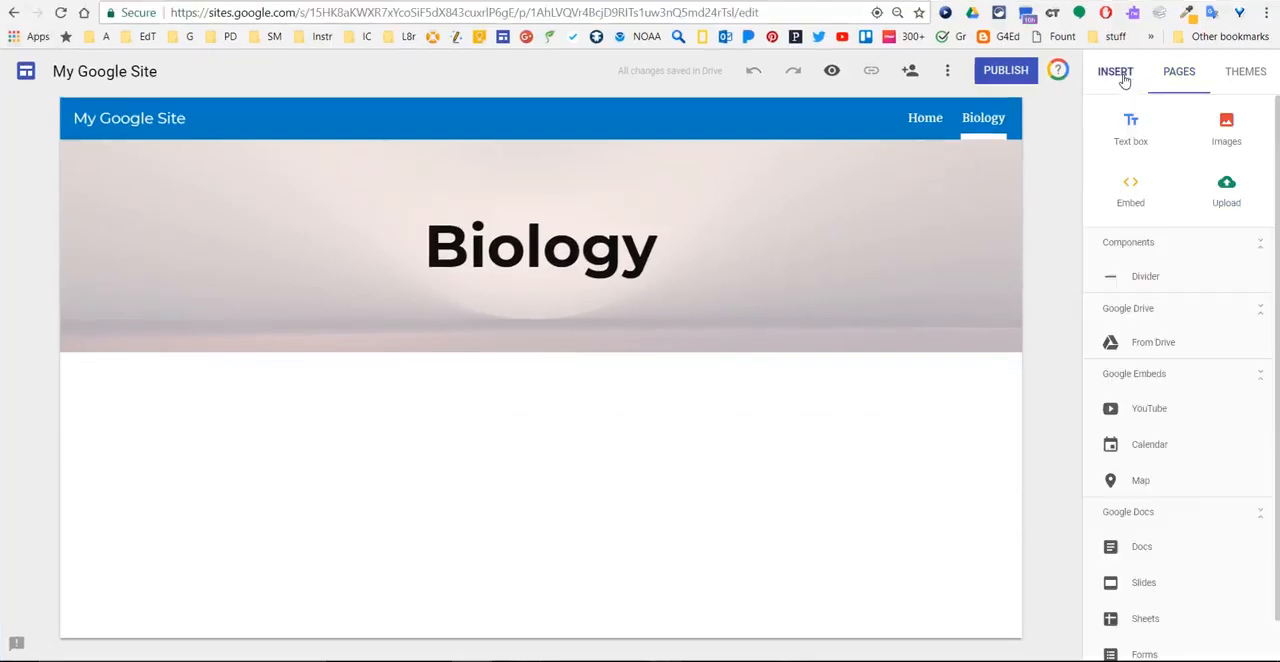
click(1138, 142)
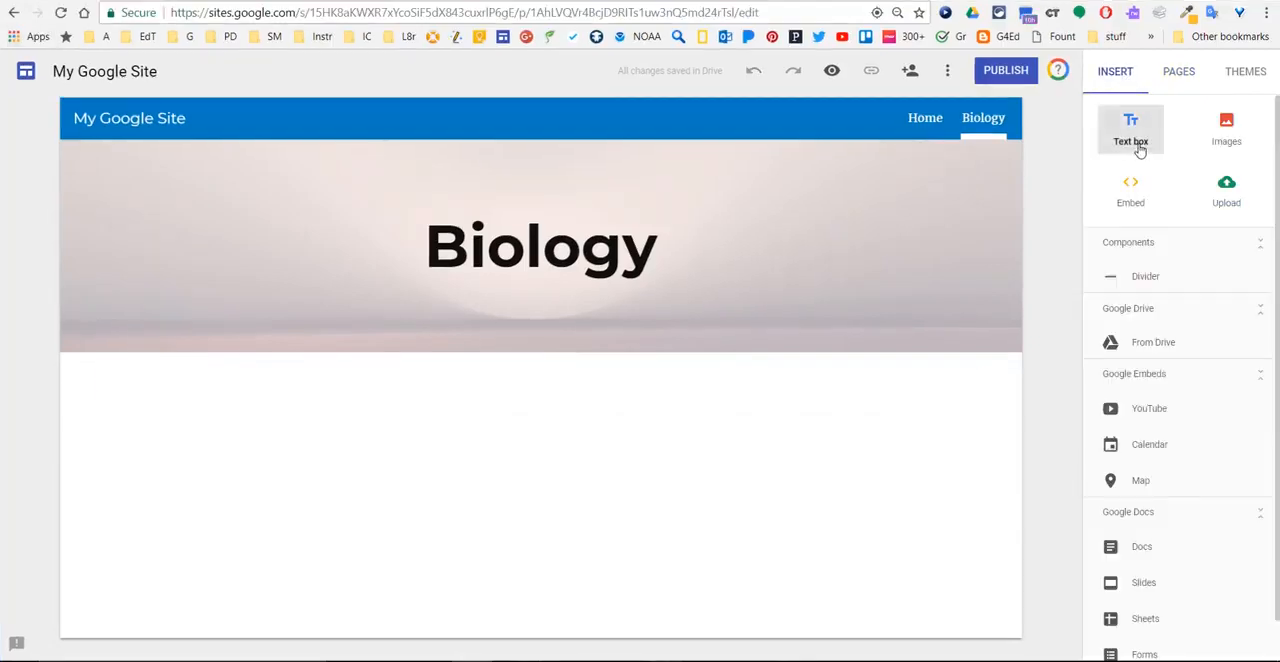
click(1230, 128)
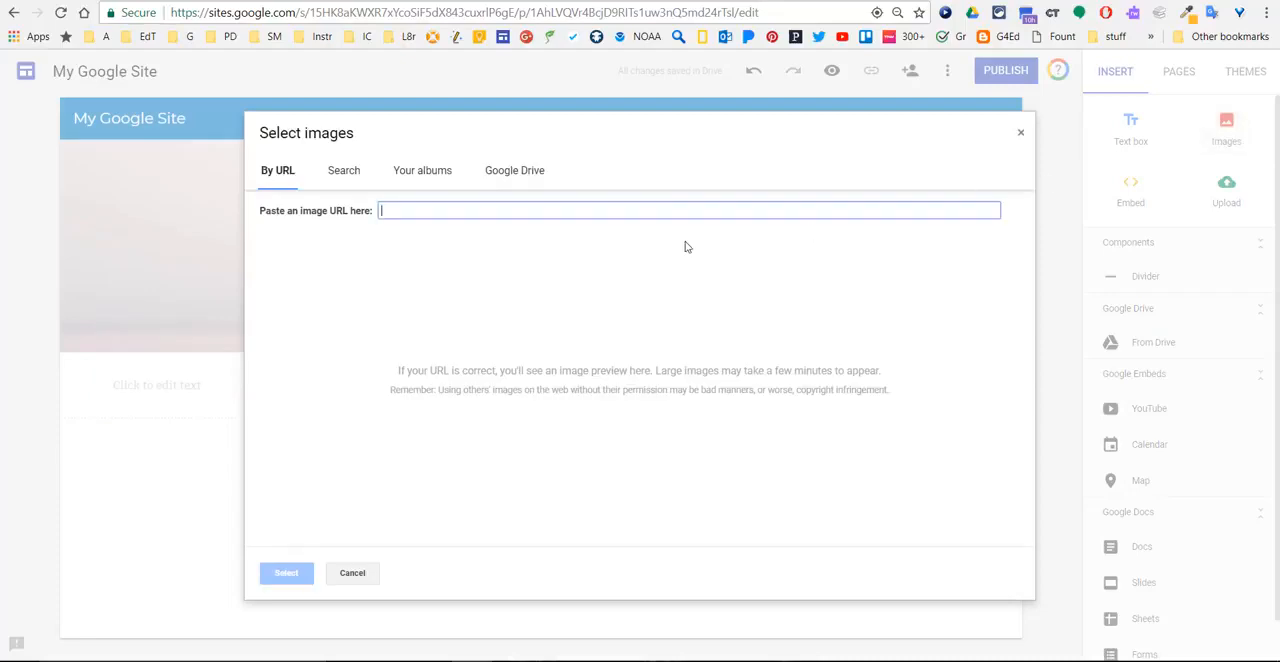
text(dna)
click(368, 175)
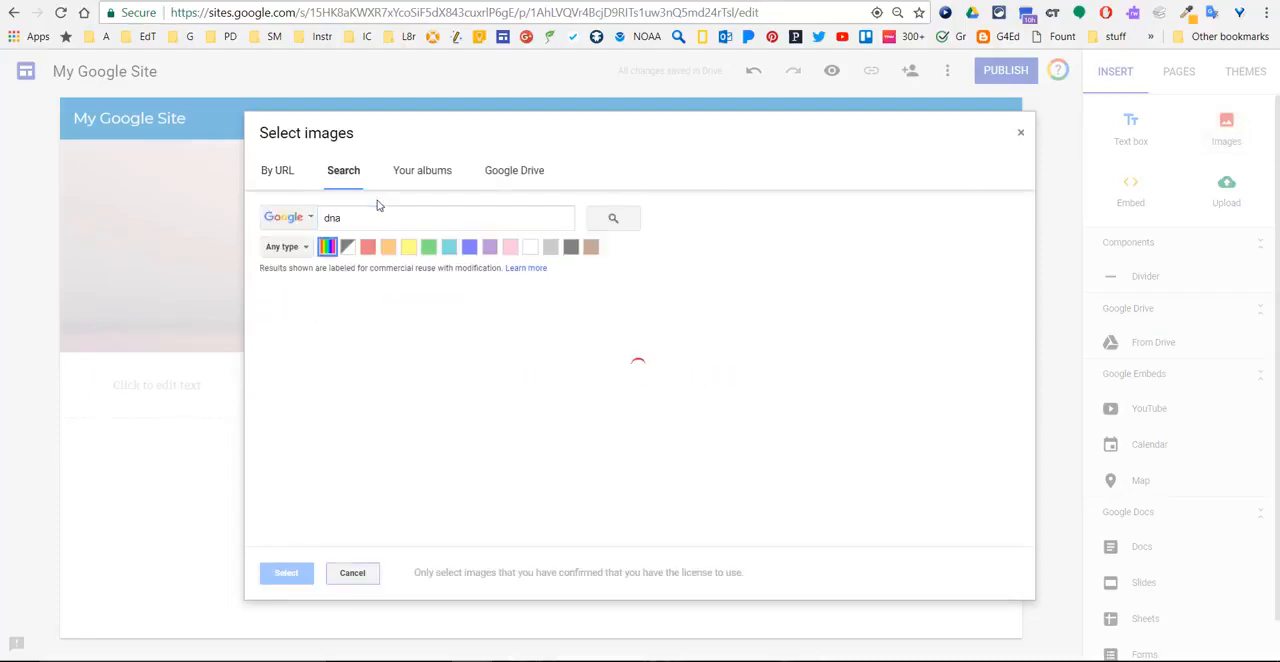
click(436, 343)
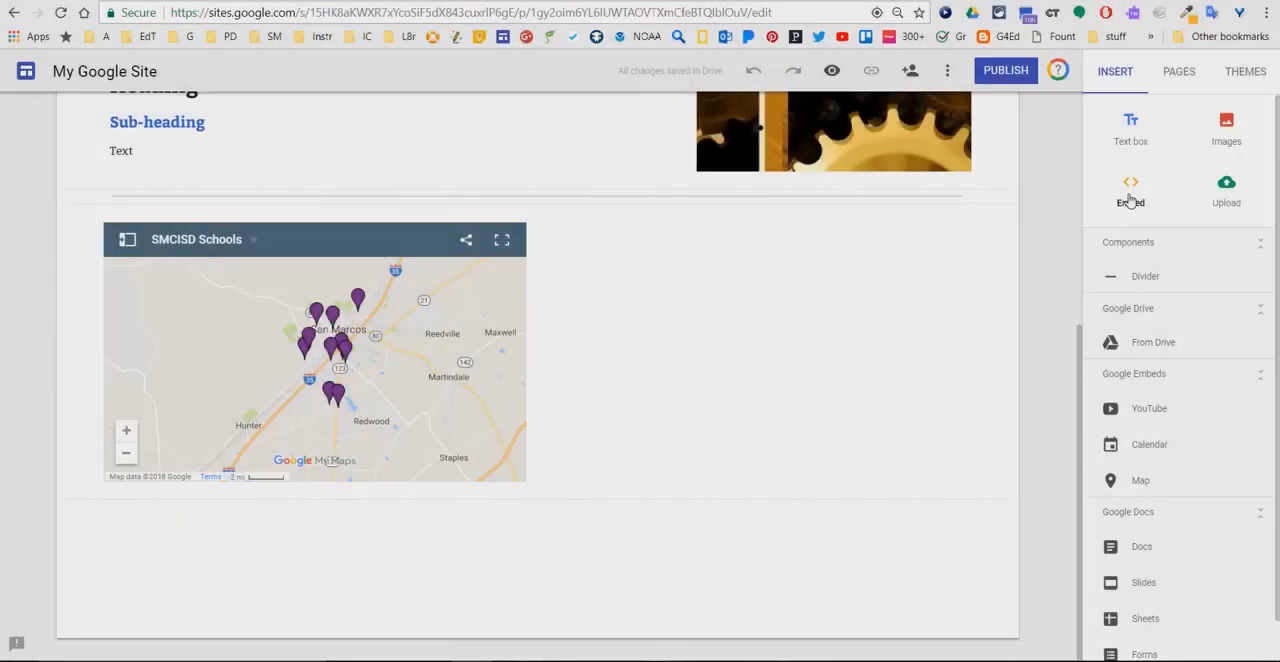
click(1130, 192)
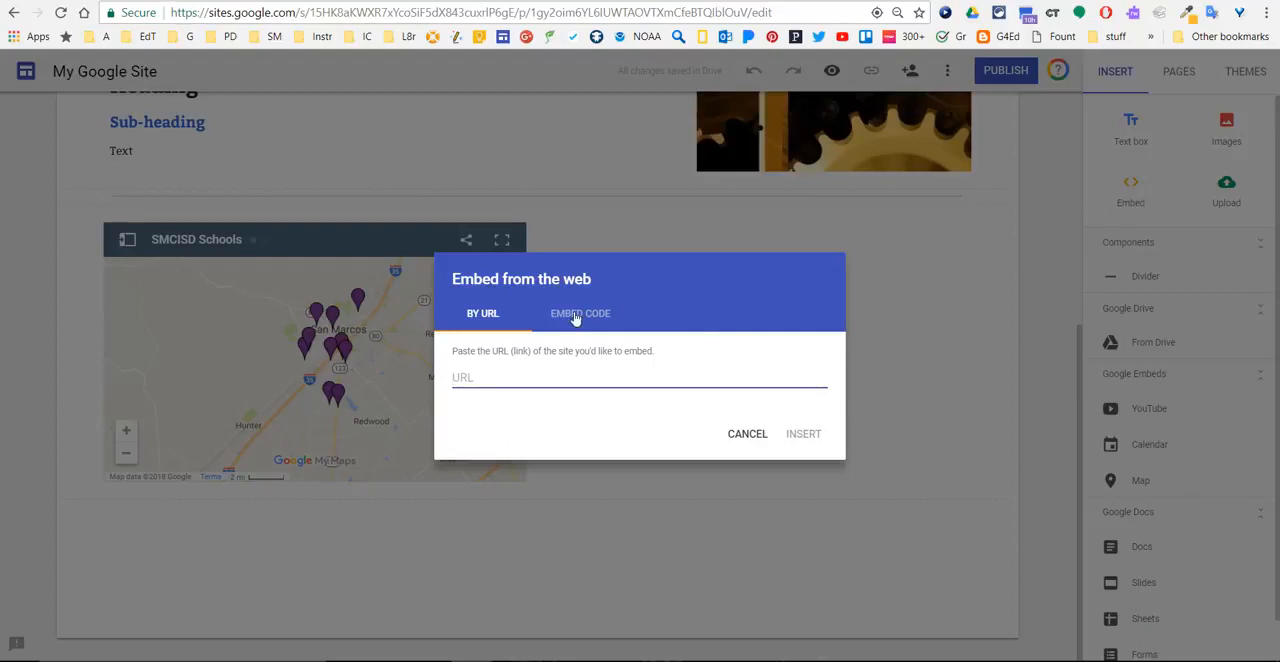
text(www.twitter.com/google)
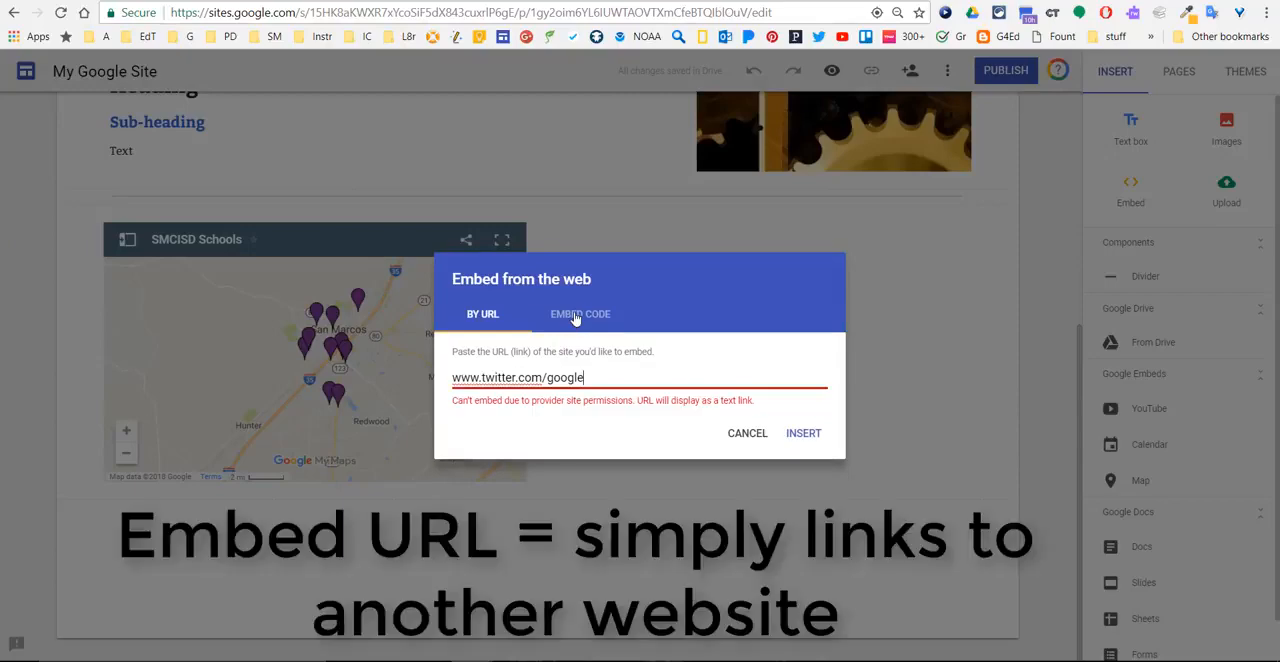
click(803, 433)
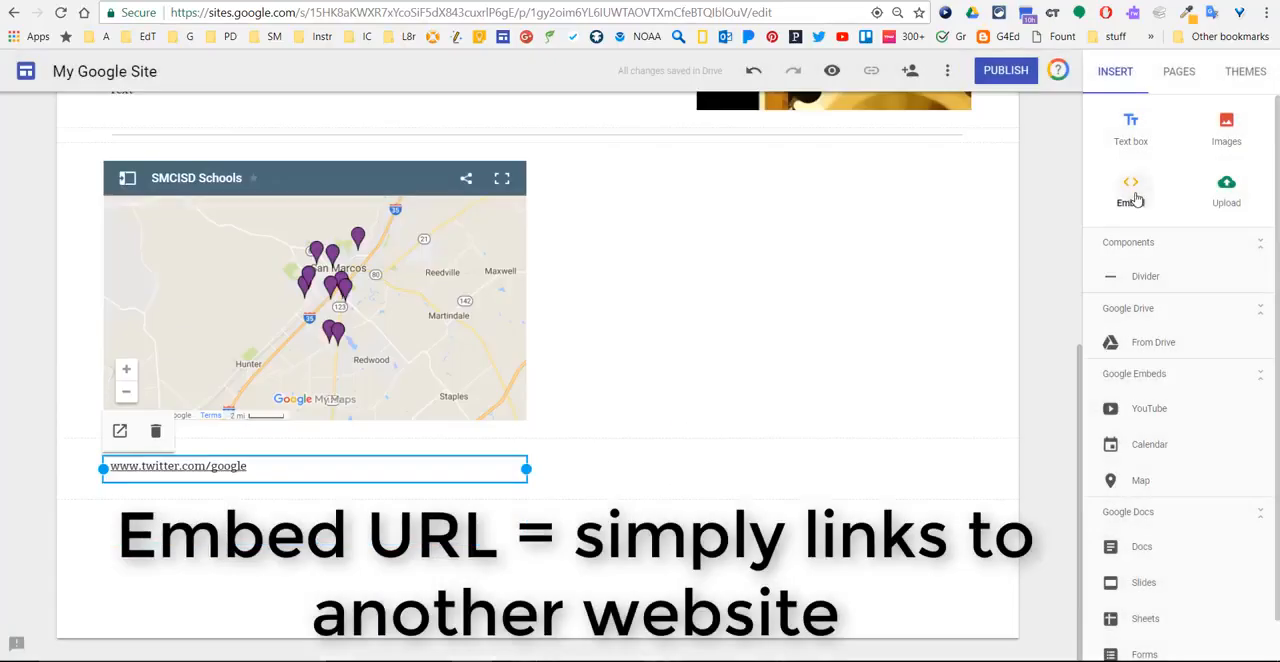
click(1135, 200)
click(594, 312)
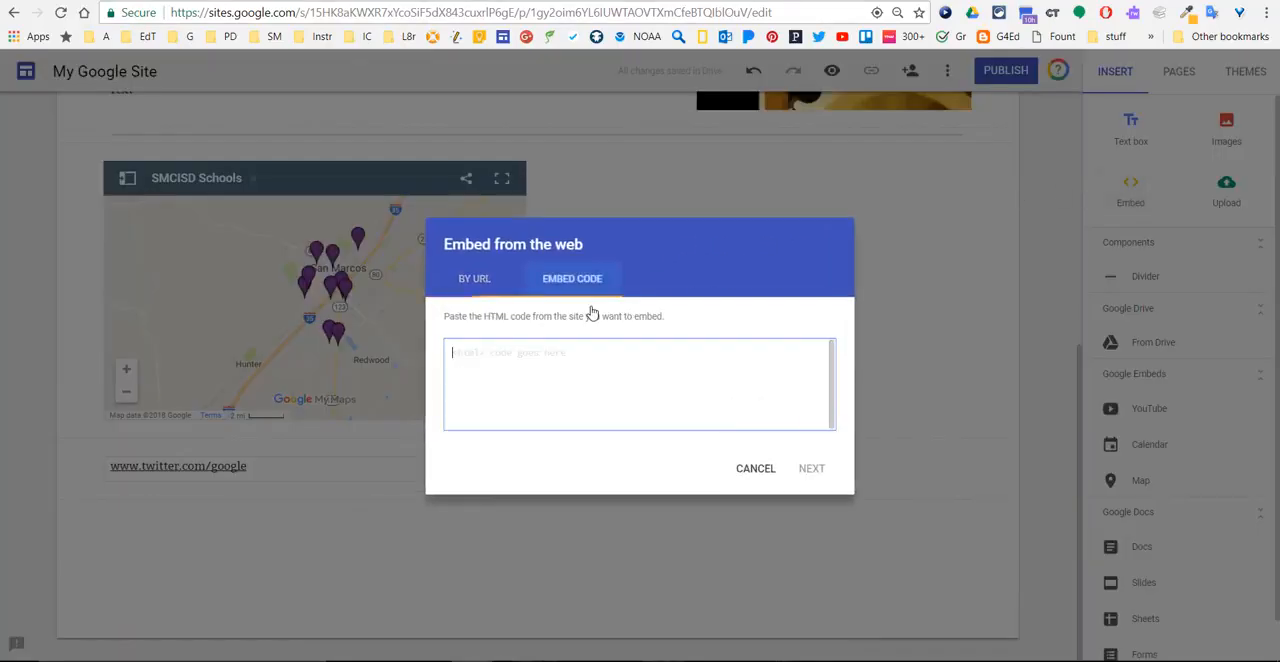
text(<a class="twitter-timeline" href="https://twitter.com/Google?ref_src=twsrc%5Etfw">Tweets by Google</a> <script async src="https://platform.twitter.com/widgets.js" charset="utf-8"></script>)
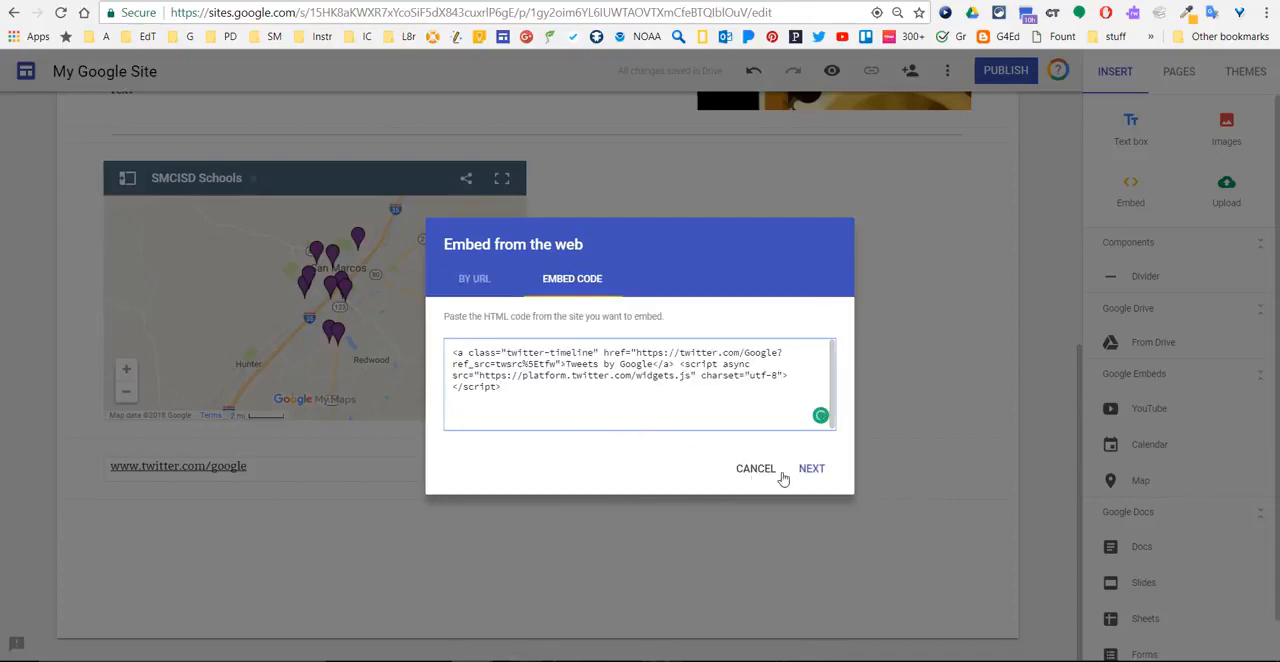
click(812, 470)
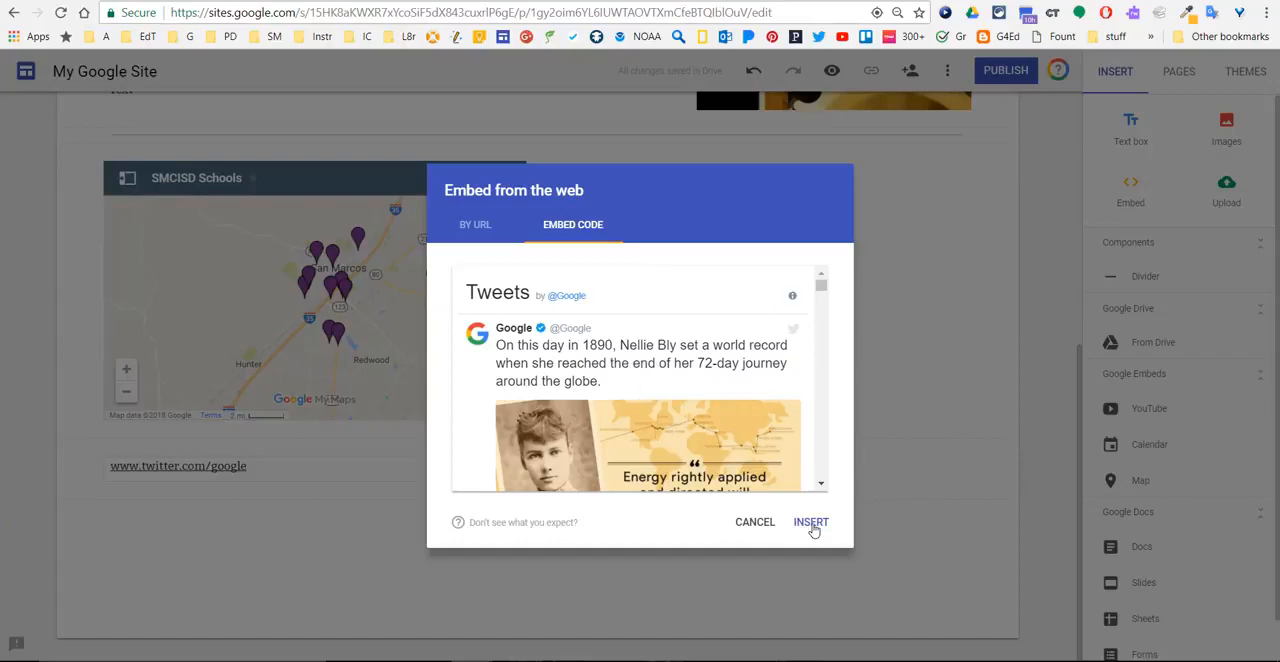
click(811, 522)
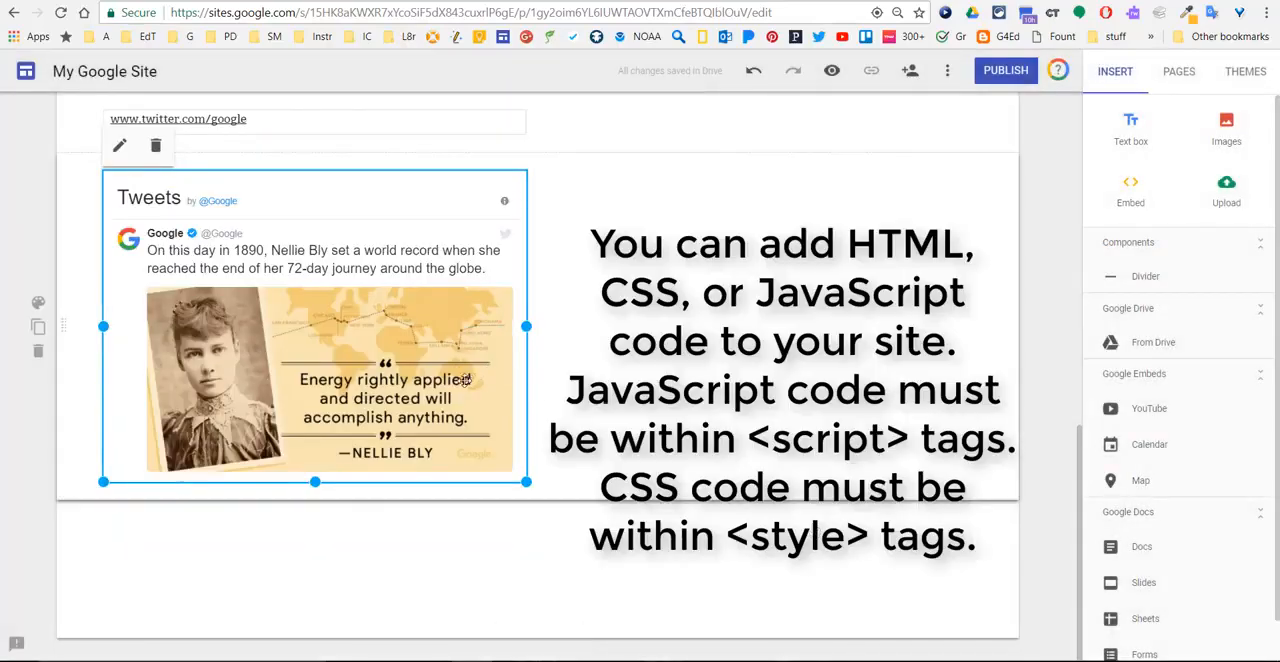
- Preview the Home page at desktop size, looking through its content down to the tweets in the embedded timeline
scroll(421, 321, up, 2)
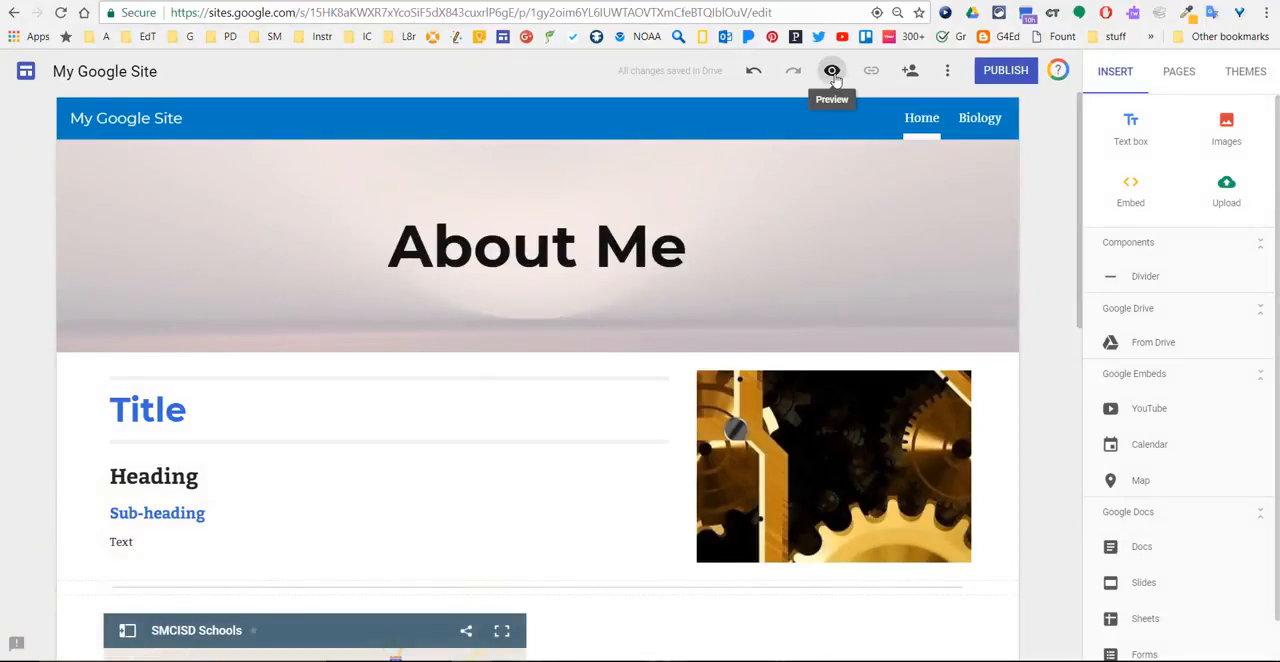
click(832, 72)
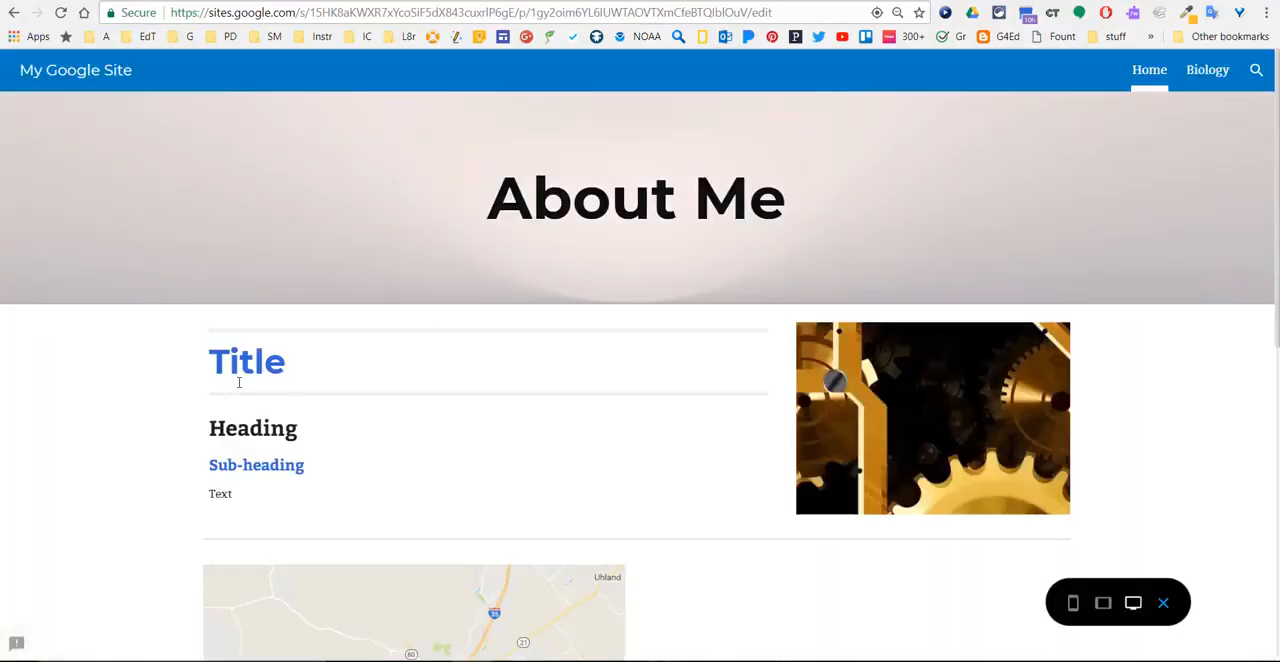
scroll(153, 358, down, 3)
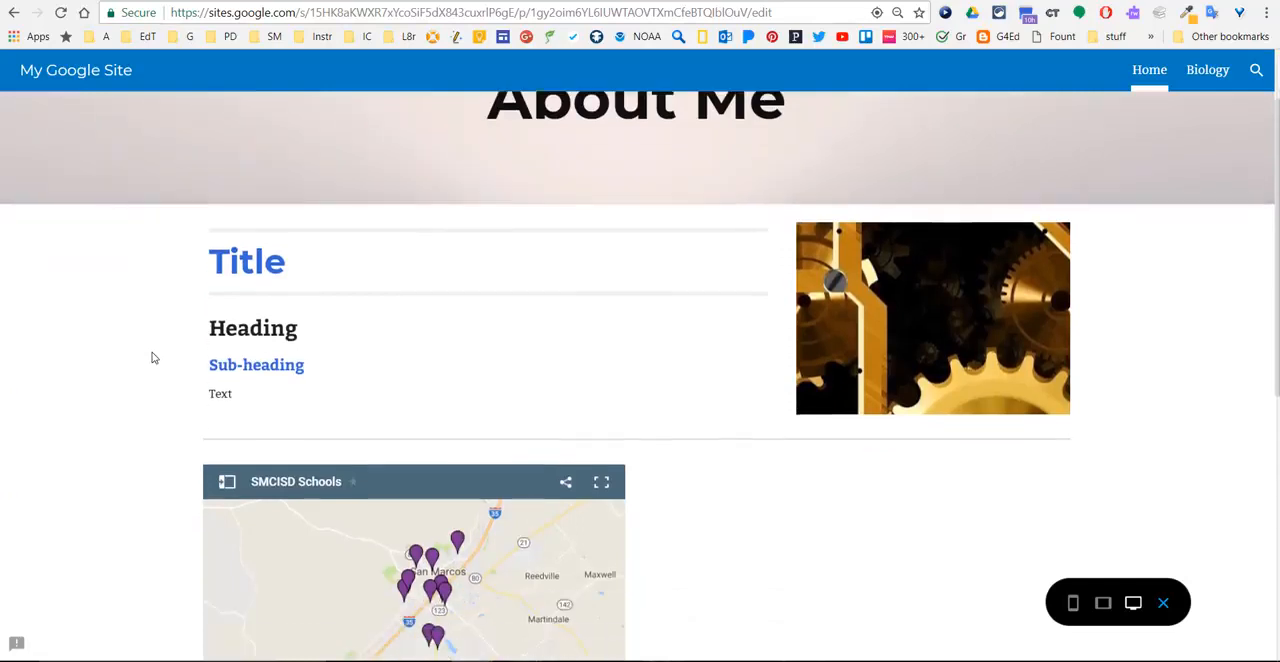
scroll(153, 358, down, 3)
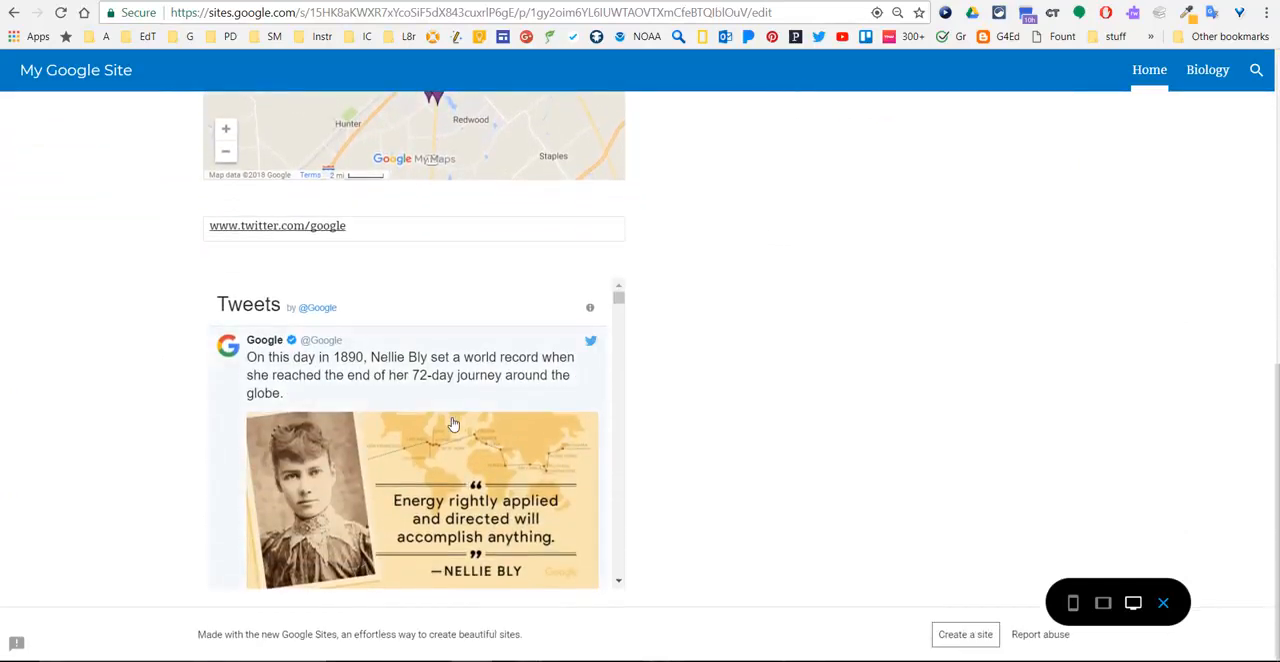
scroll(452, 425, down, 3)
scroll(452, 425, down, 5)
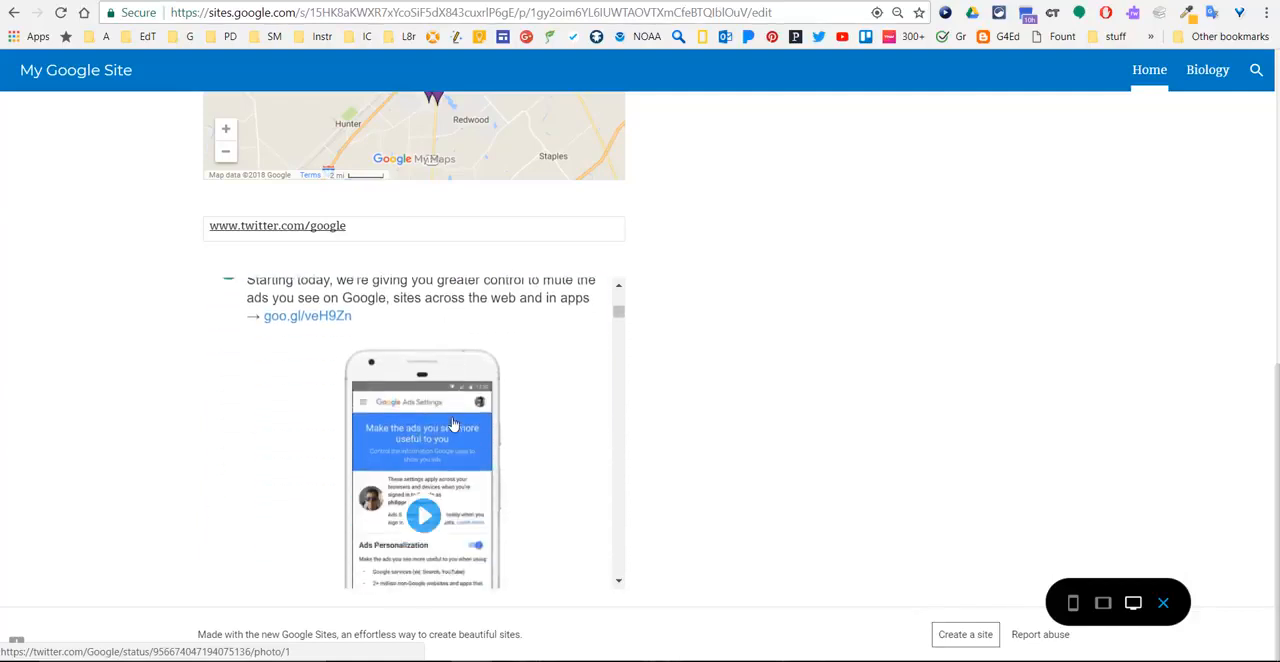
scroll(452, 425, down, 5)
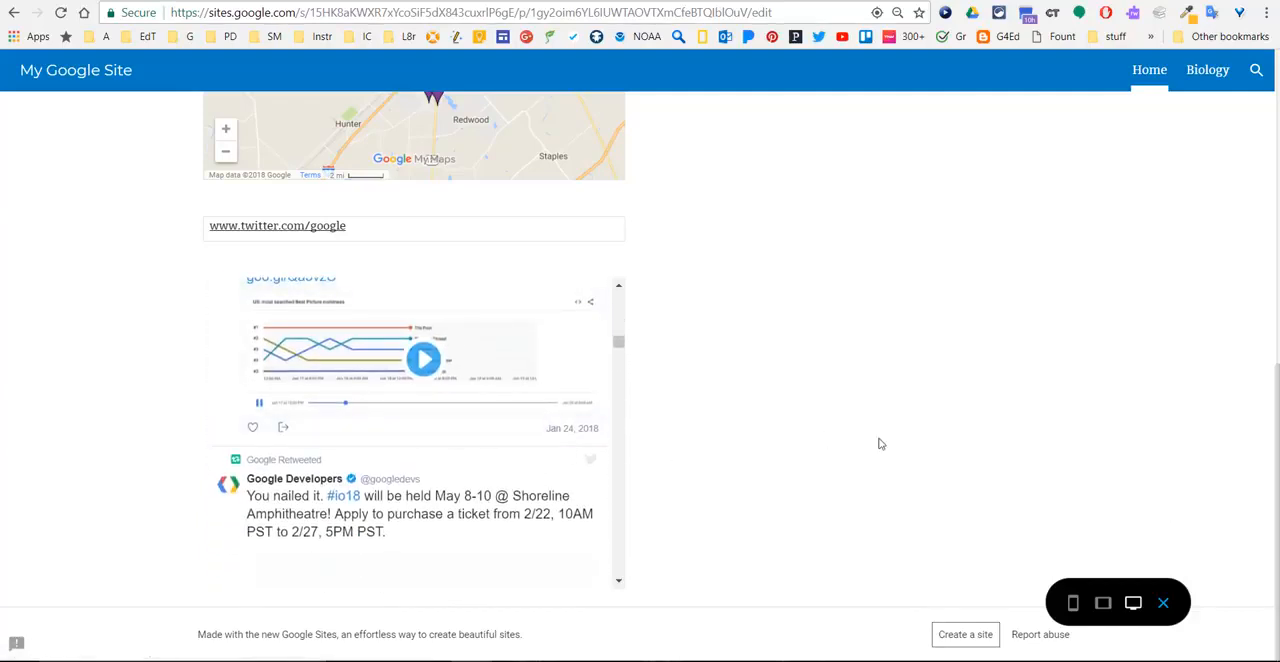
- Preview the Home page at tablet and phone size, and exit the preview
click(1106, 605)
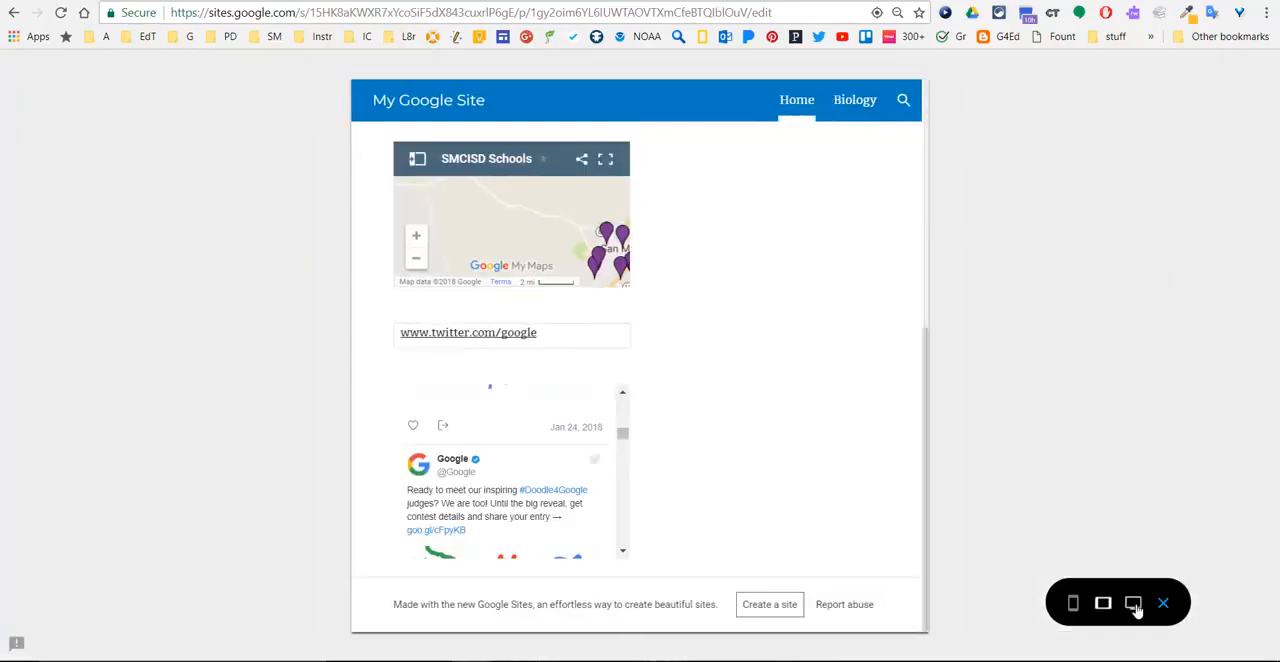
click(1074, 605)
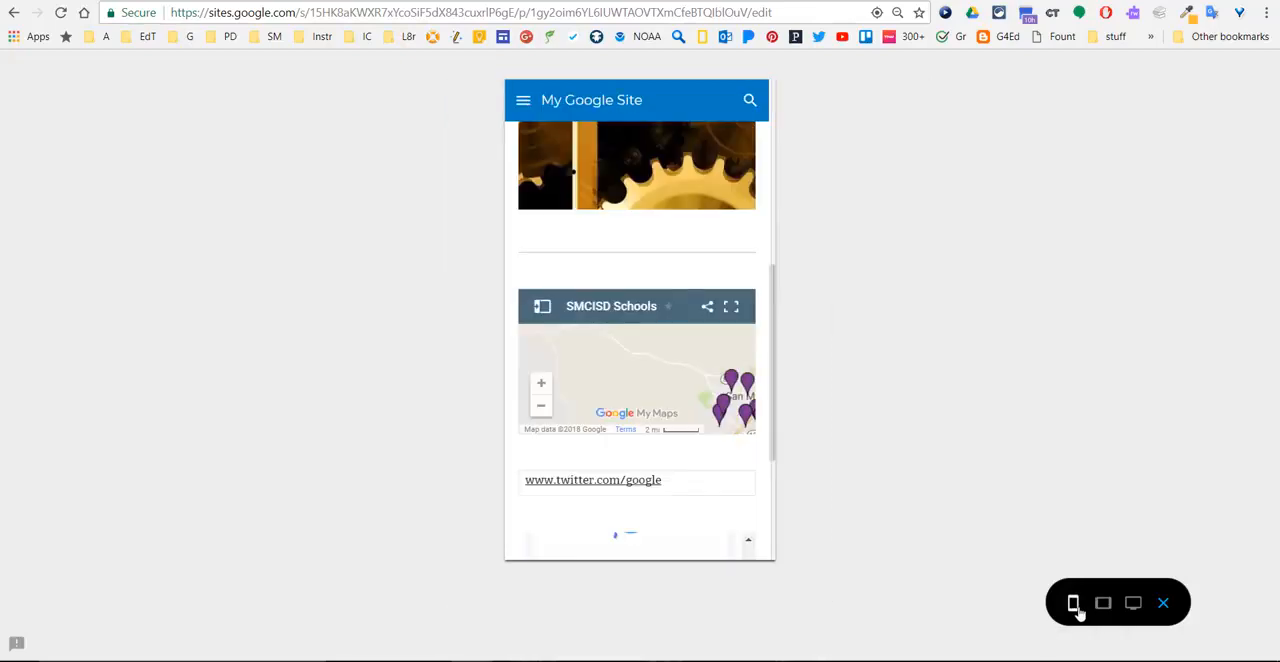
click(1165, 605)
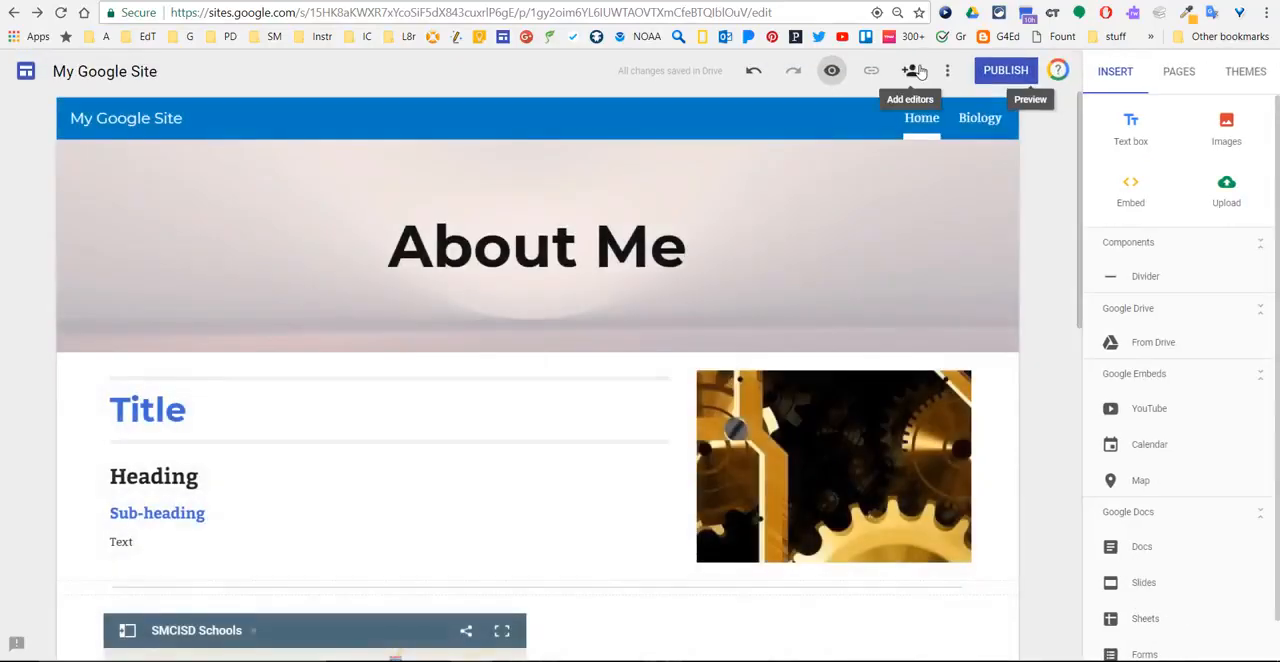
- Look over the site's editor-sharing settings and invitation options, and close them without inviting anyone
click(918, 72)
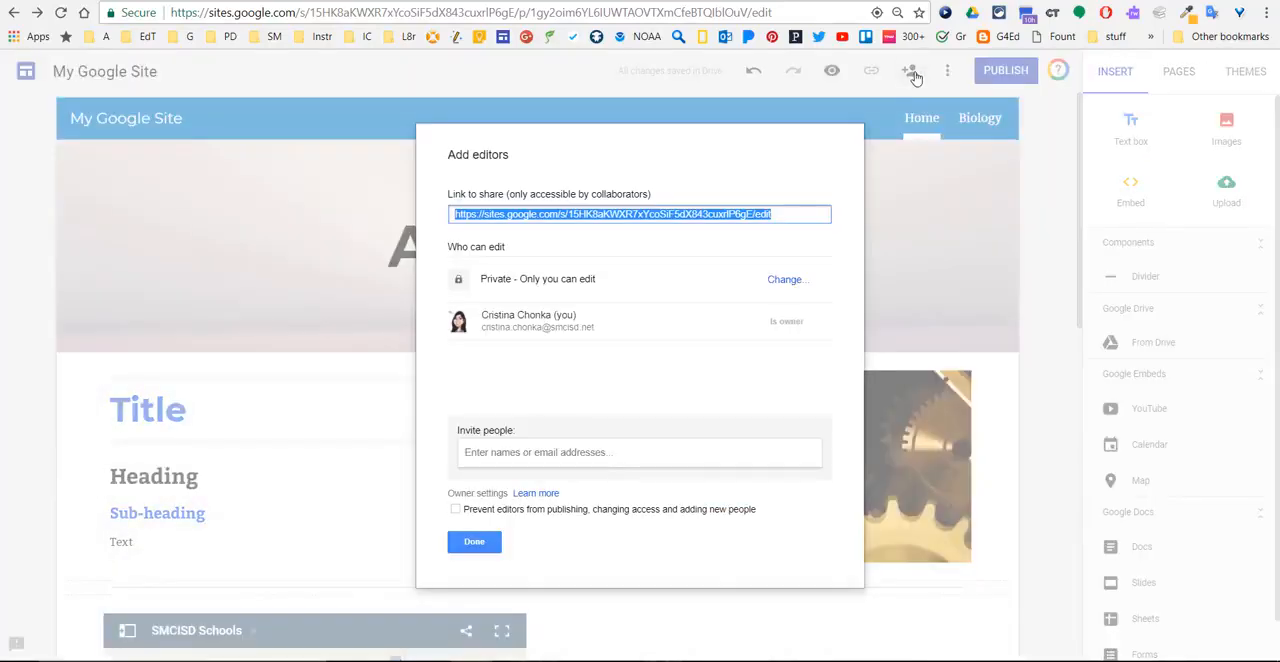
click(510, 452)
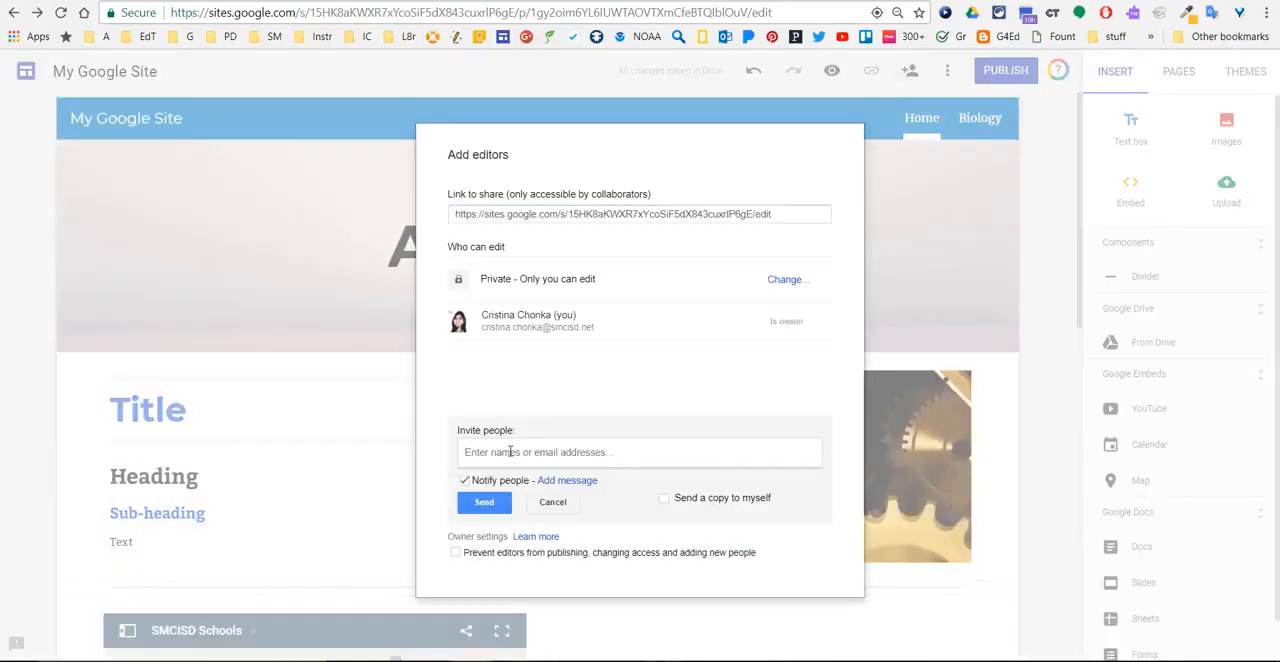
click(548, 506)
click(468, 550)
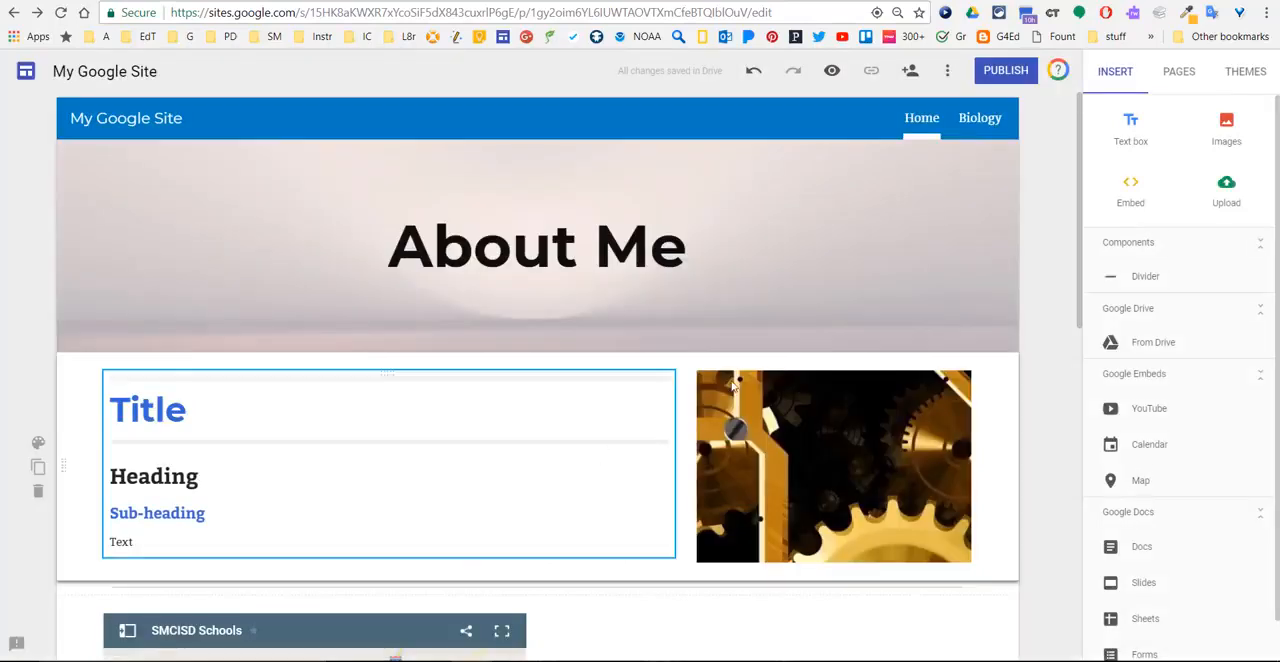
- Publish the site at the web address "myfirstsite", with visits allowed for anyone on the web
click(1000, 75)
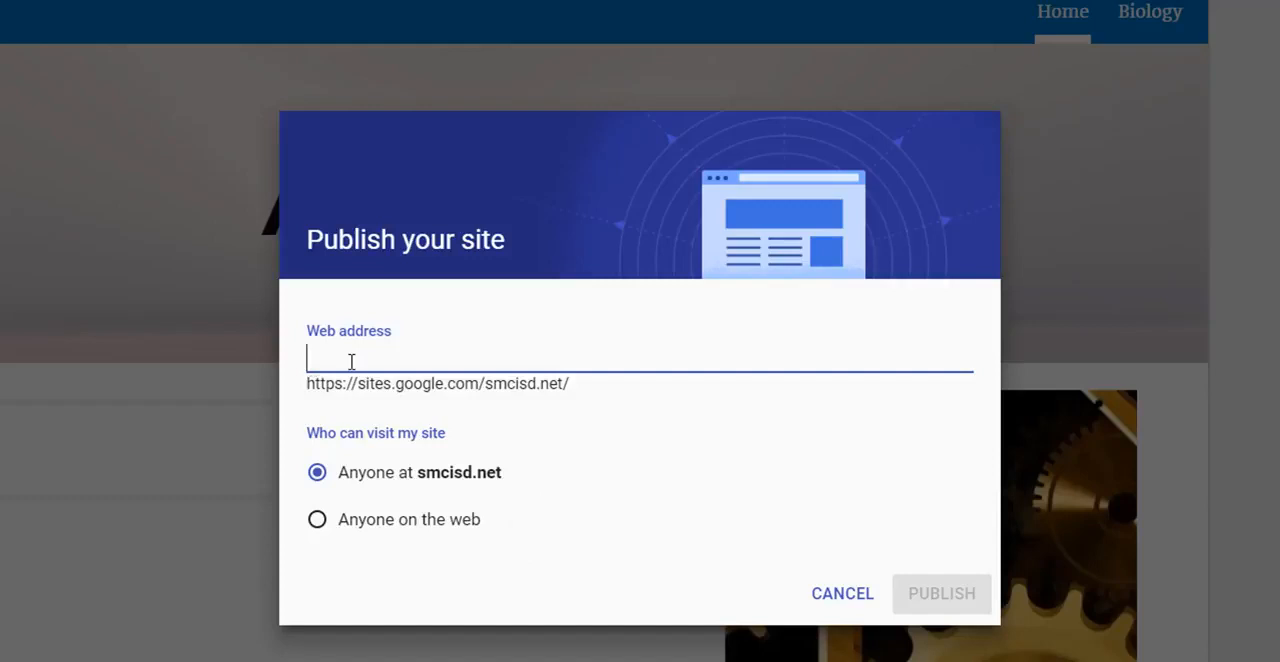
text(my)
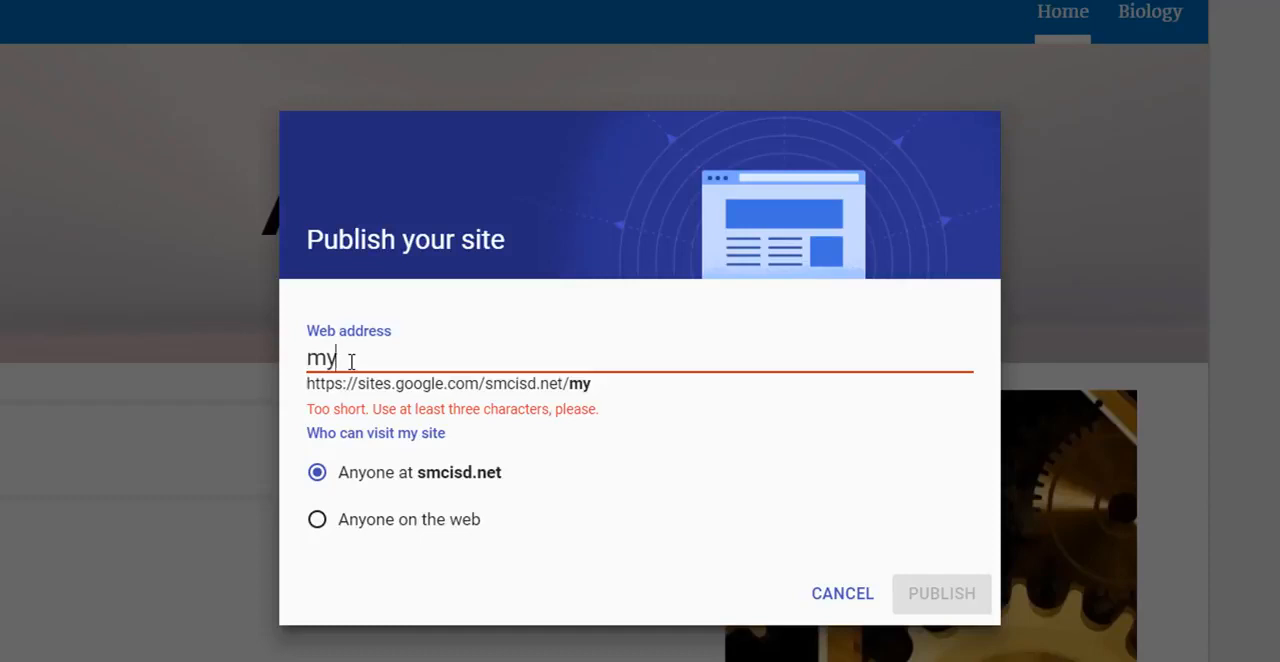
text(s)
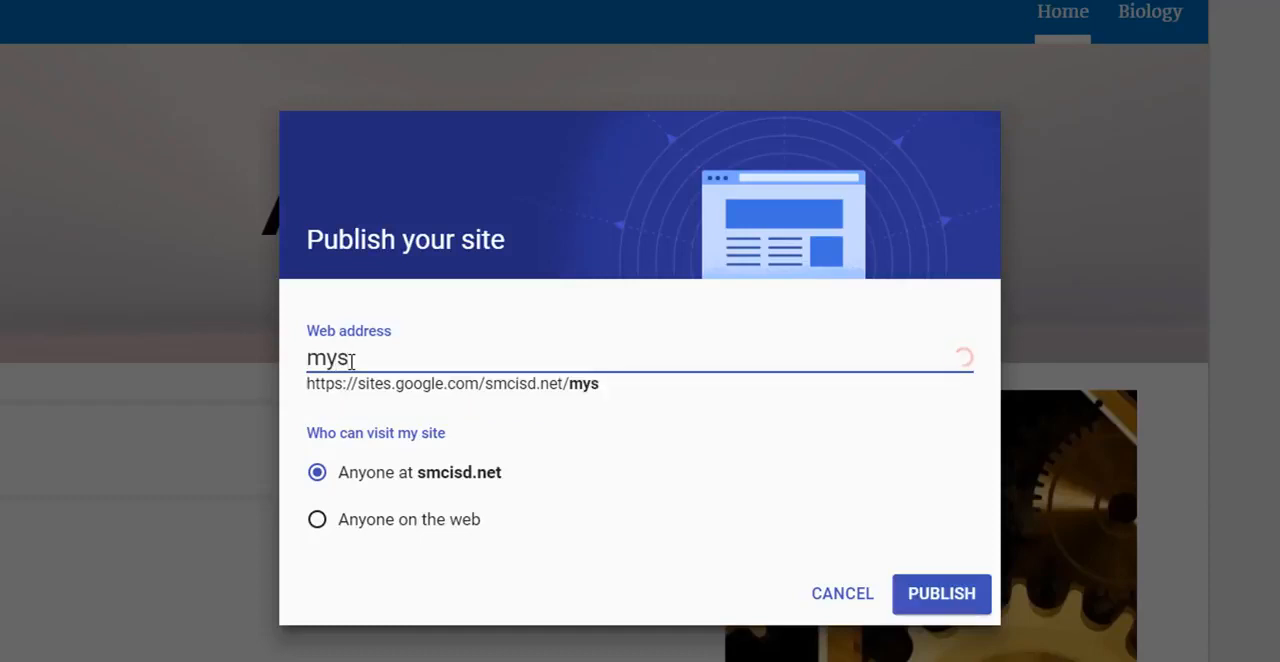
key(BackSpace)
text(first)
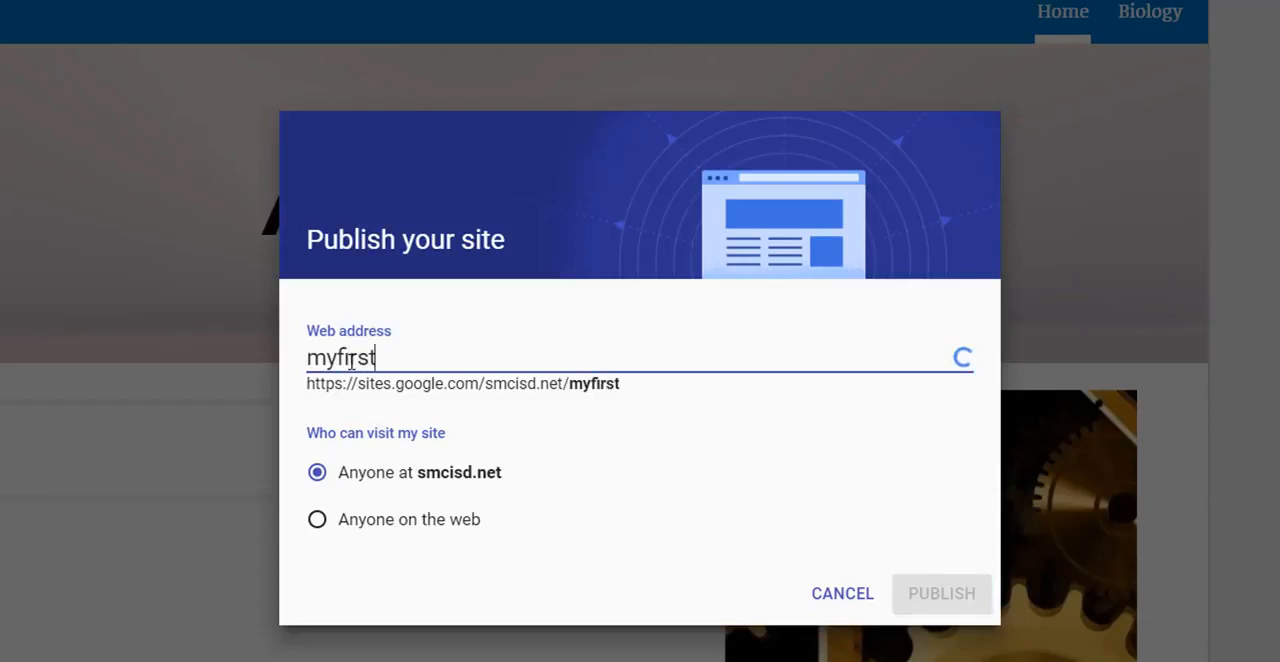
text(site)
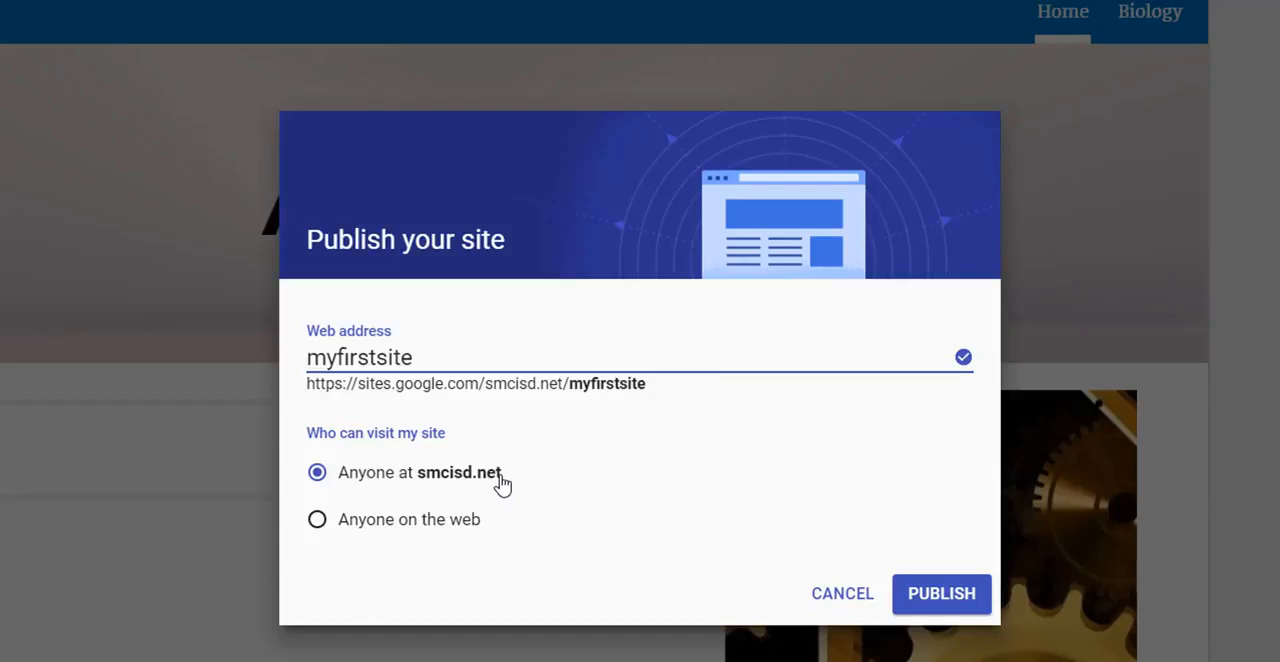
click(402, 520)
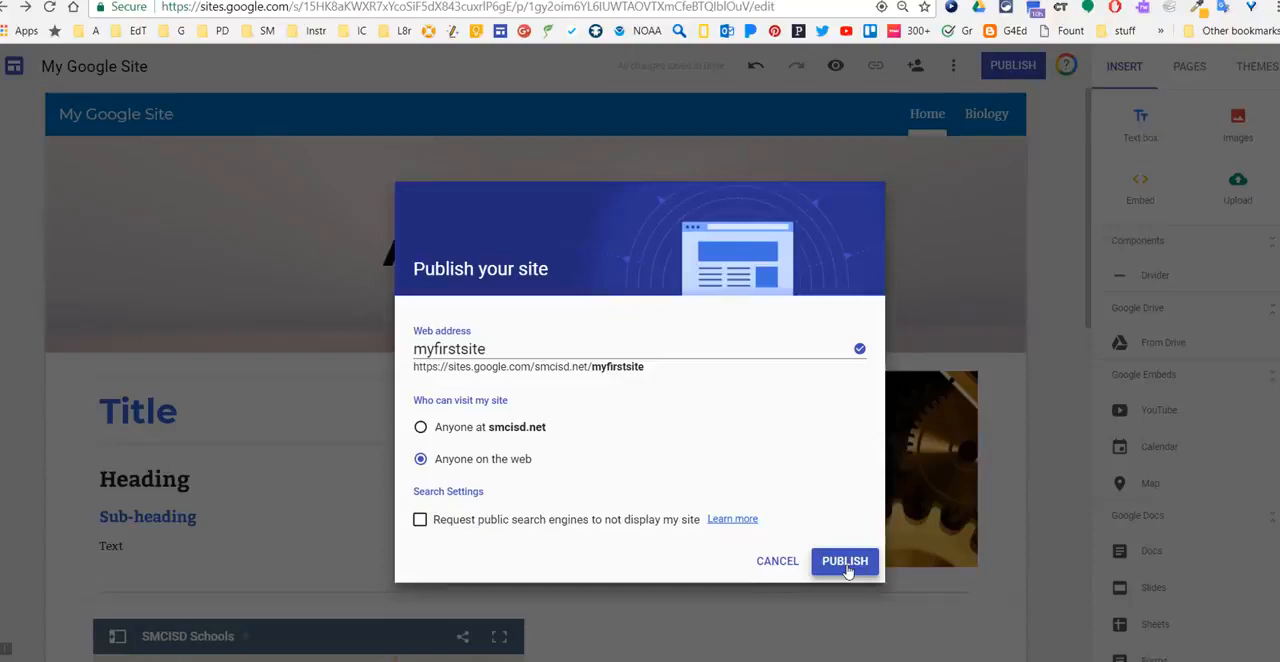
click(911, 636)
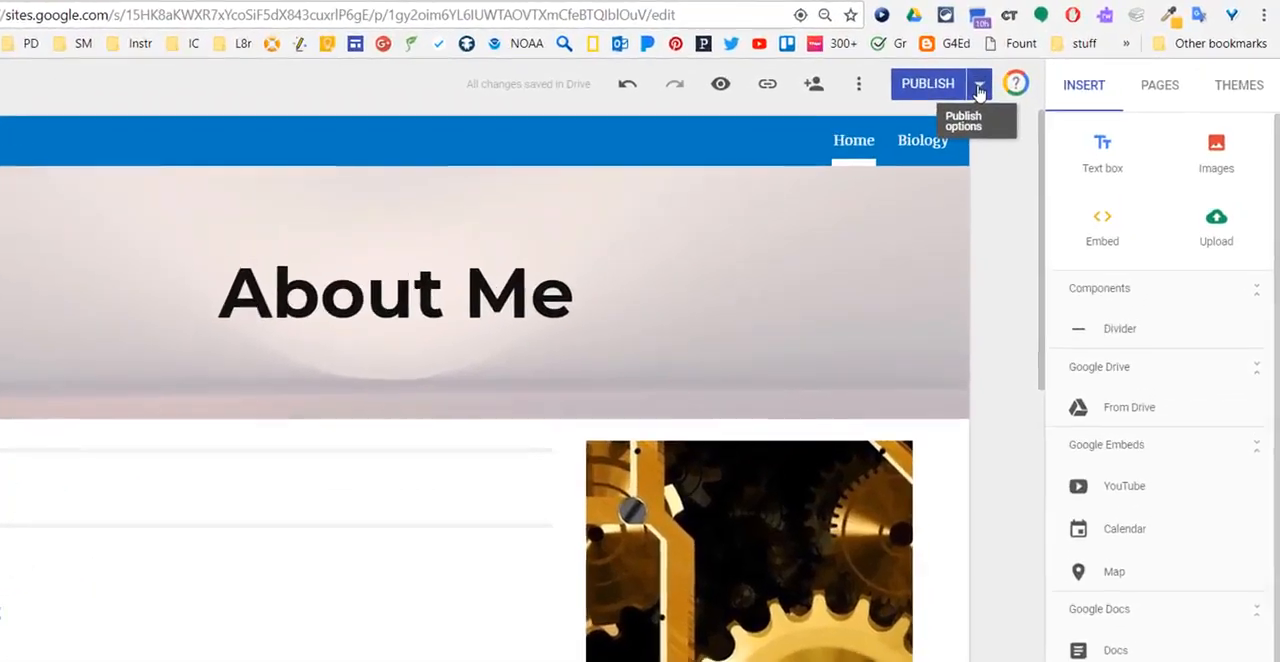
- View the published site and select its full web address
click(1027, 71)
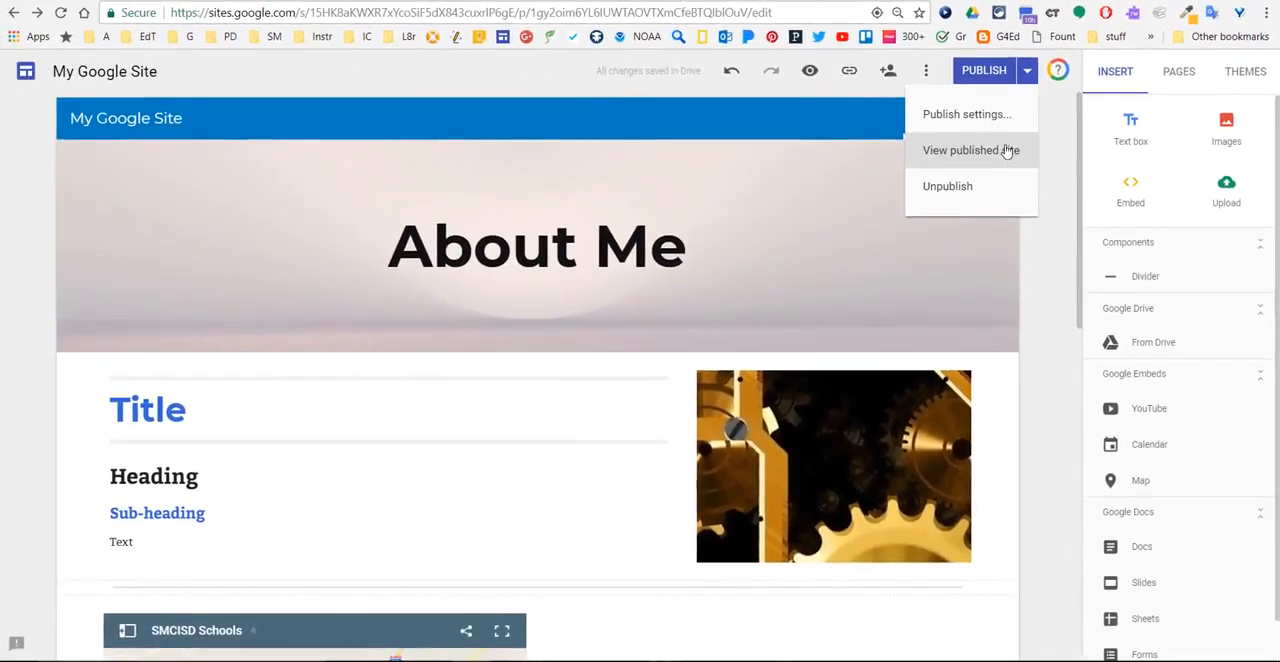
click(985, 163)
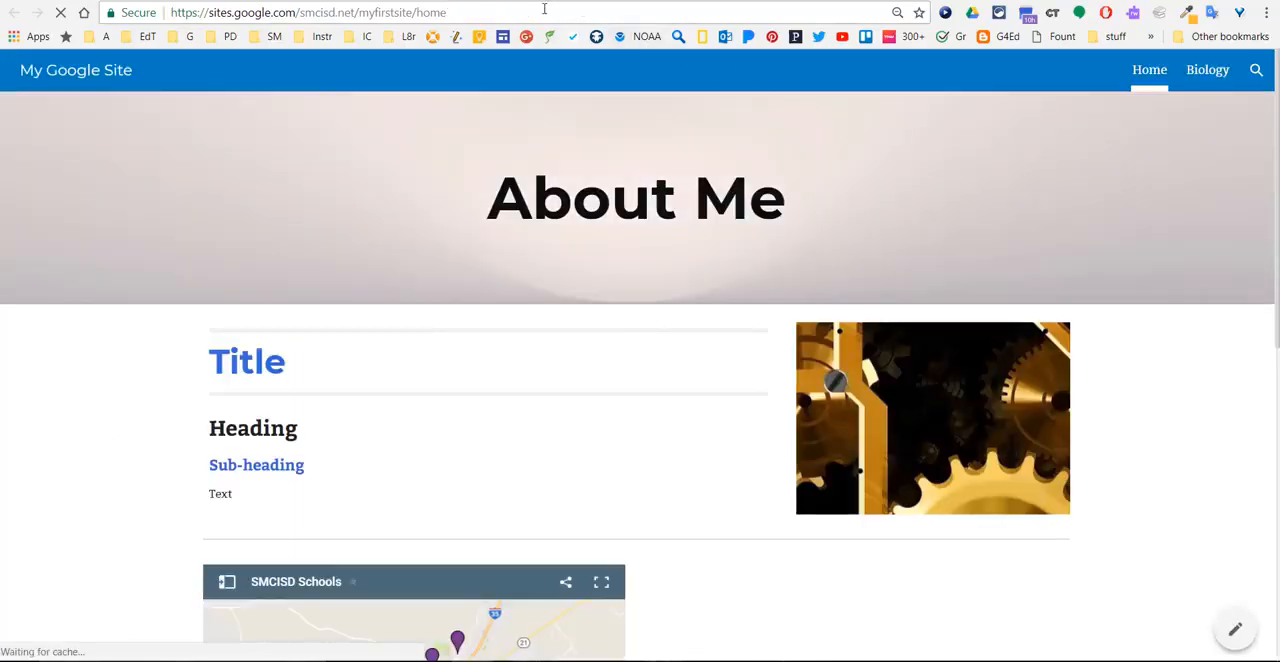
click(427, 12)
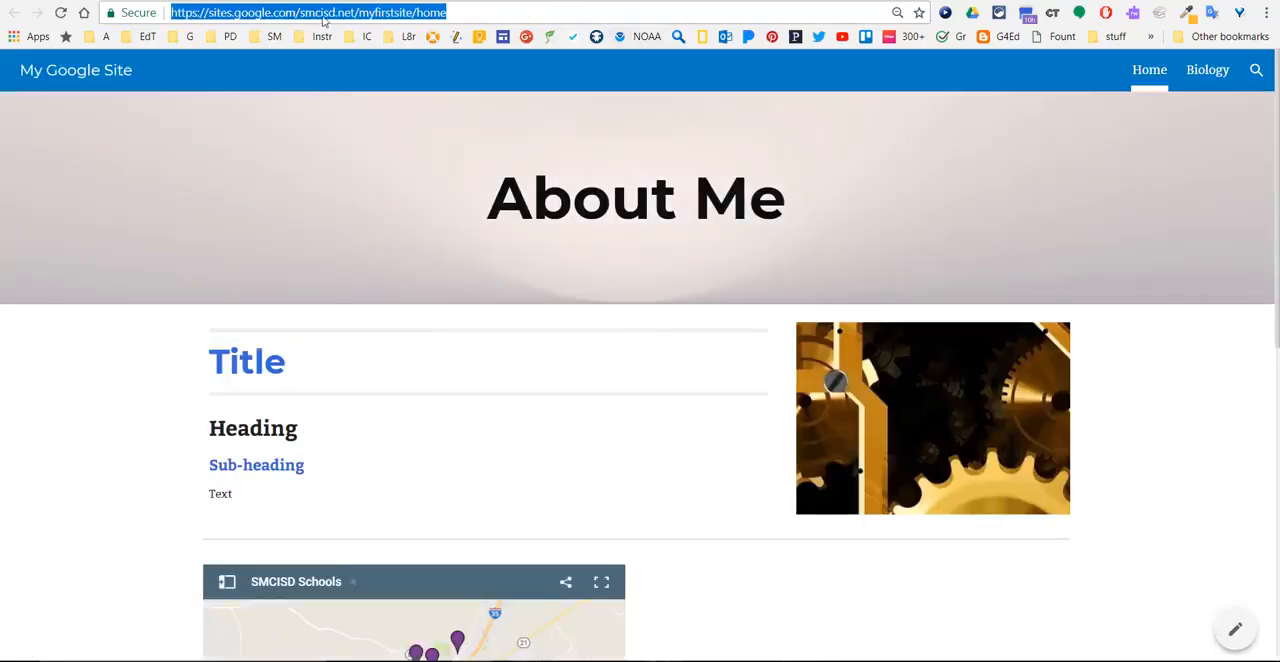